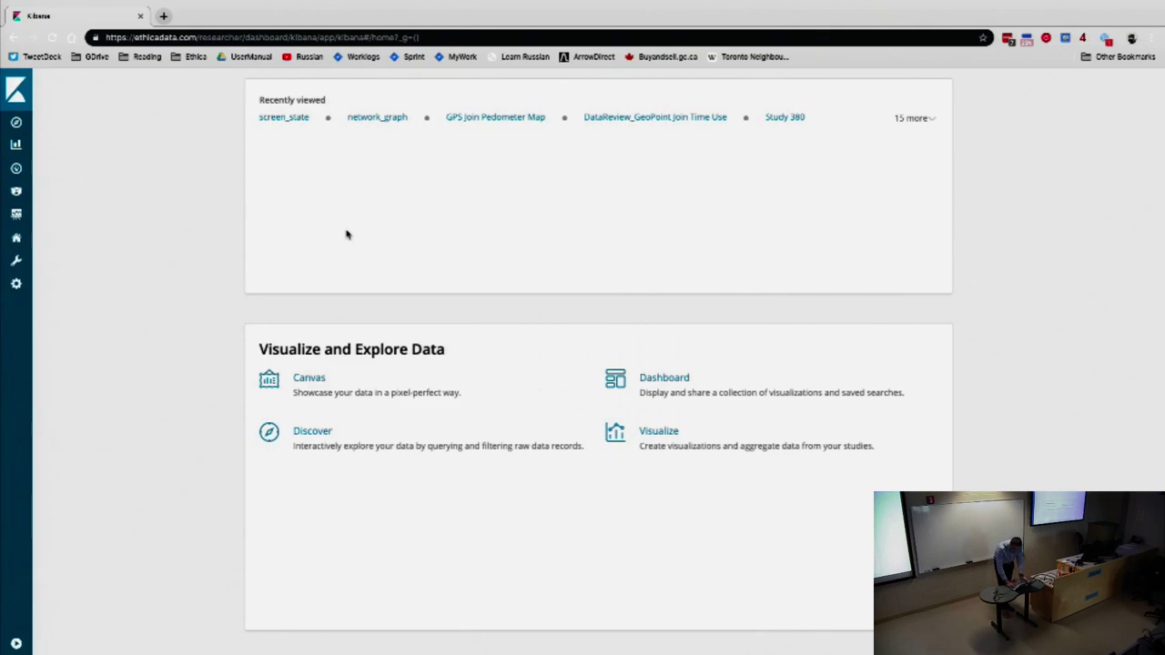
Expand the collapsed side navigation and open the Index Patterns page in Management.
key("ctrl+plus")
key("ctrl+plus")
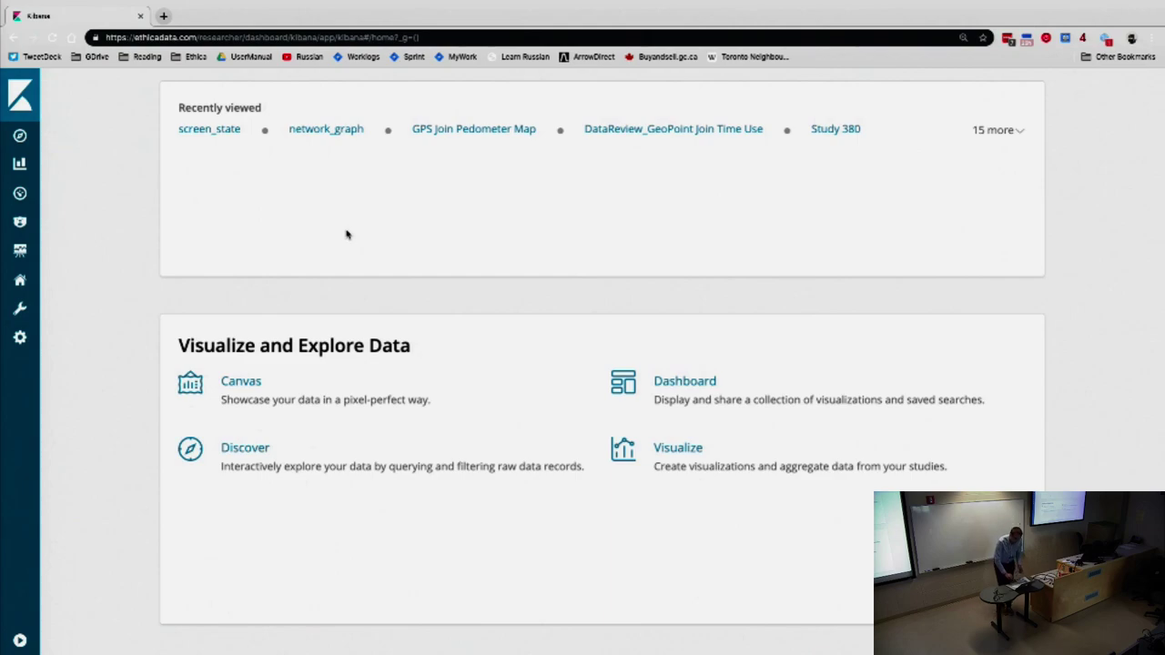
left_click(20, 640)
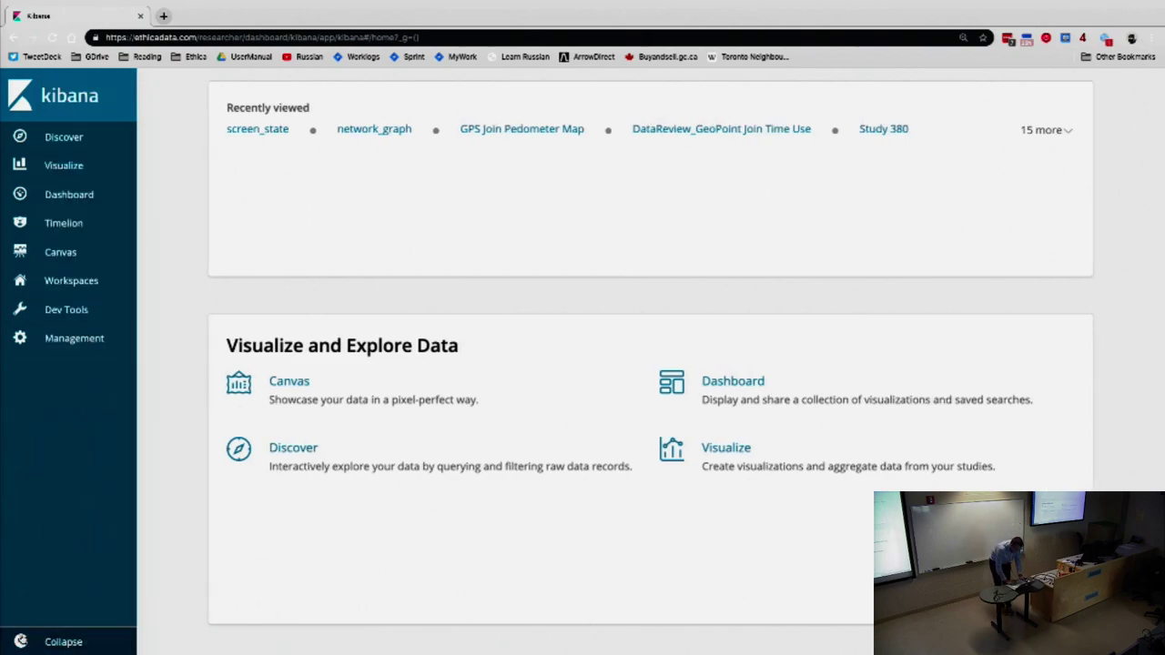
left_click(70, 341)
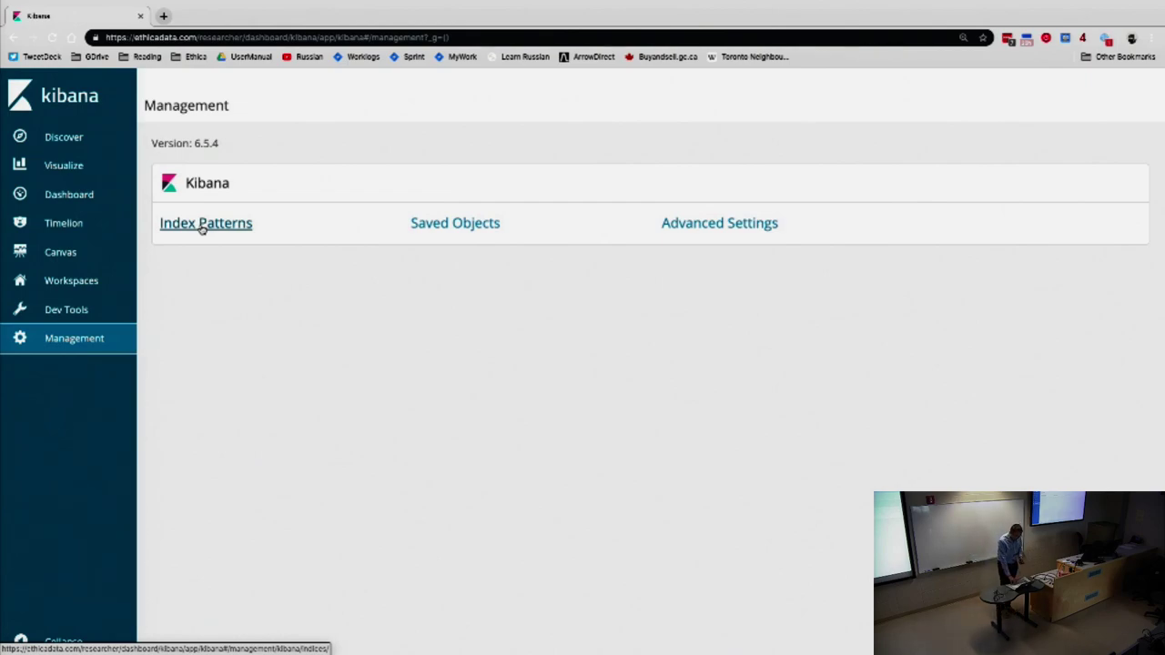
left_click(202, 228)
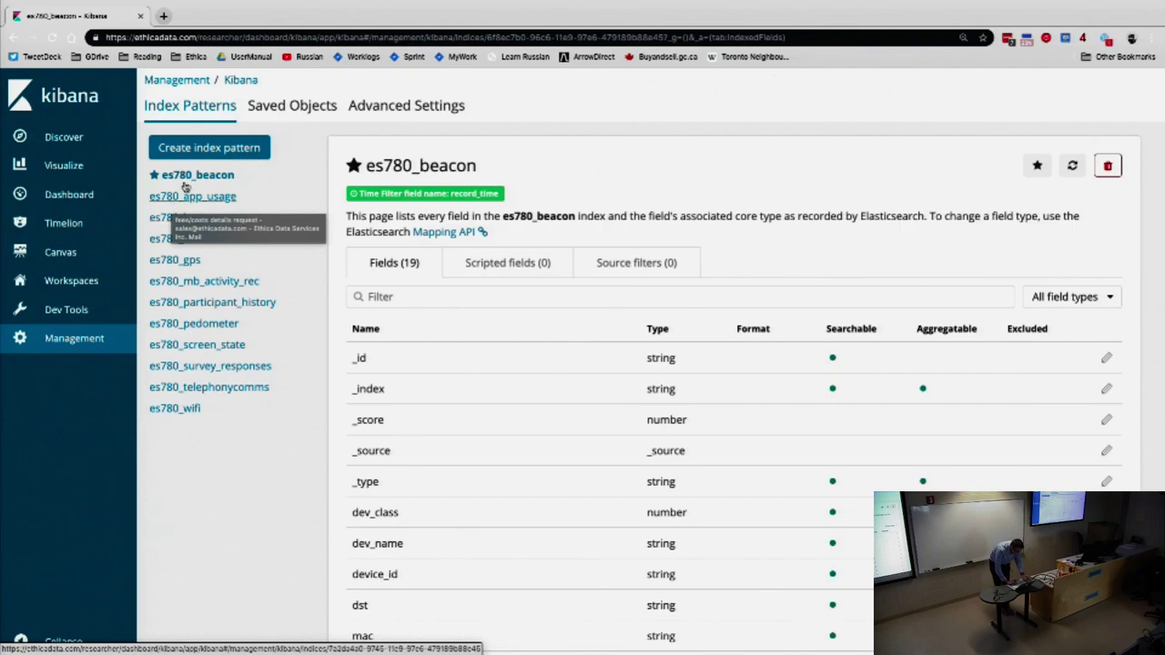
Delete the es780_beacon and es780_bluetooth index patterns.
left_click(1107, 164)
left_click(690, 371)
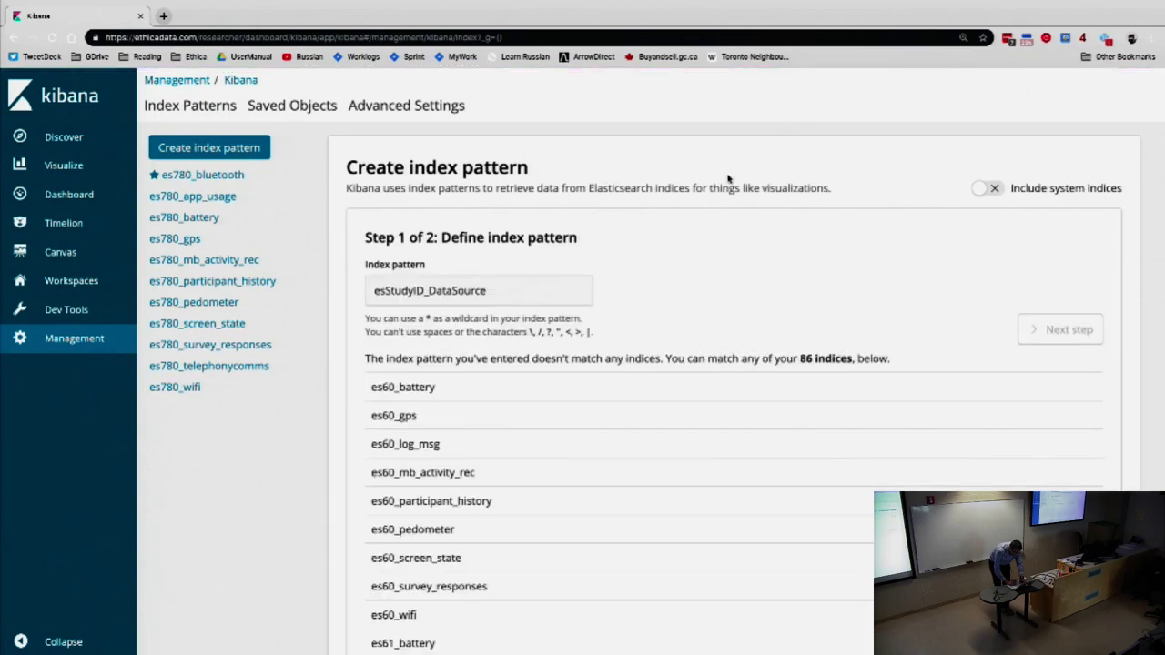
left_click(223, 176)
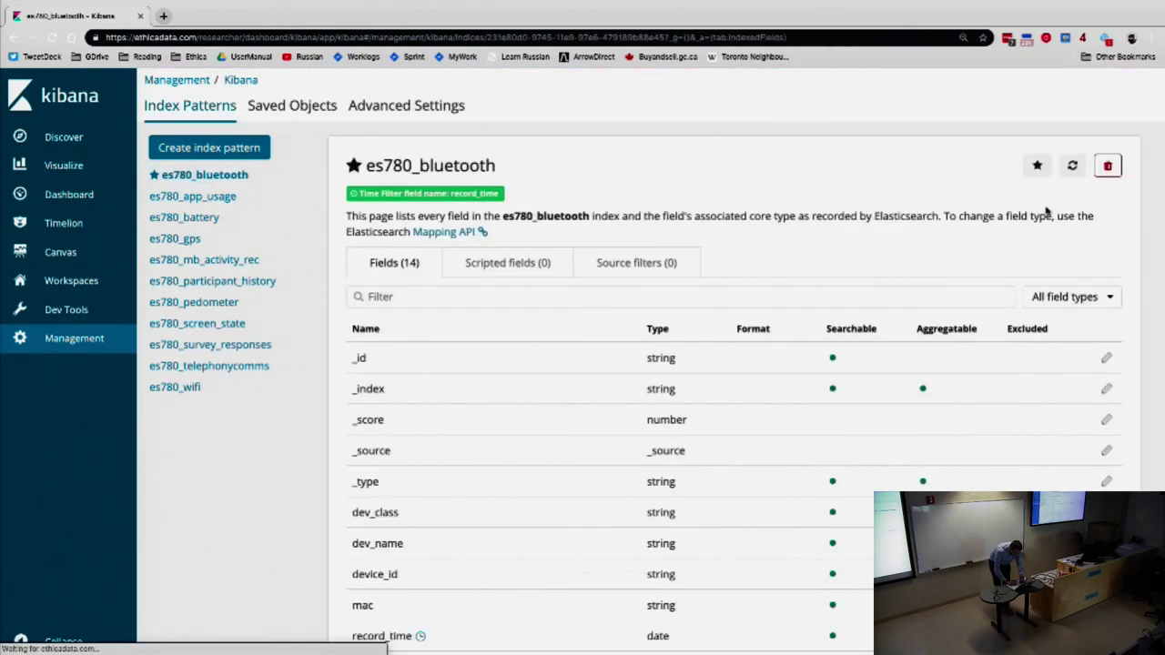
left_click(1107, 166)
left_click(675, 372)
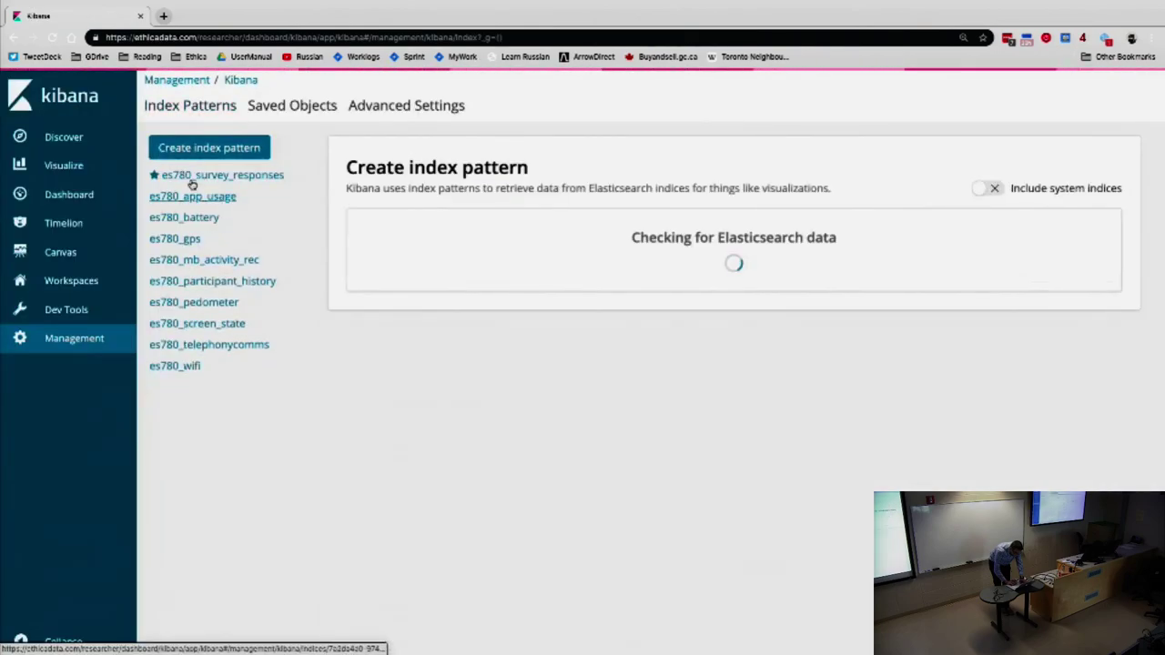
Delete the es780_survey_responses and es780_gps index patterns.
left_click(193, 177)
left_click(1107, 165)
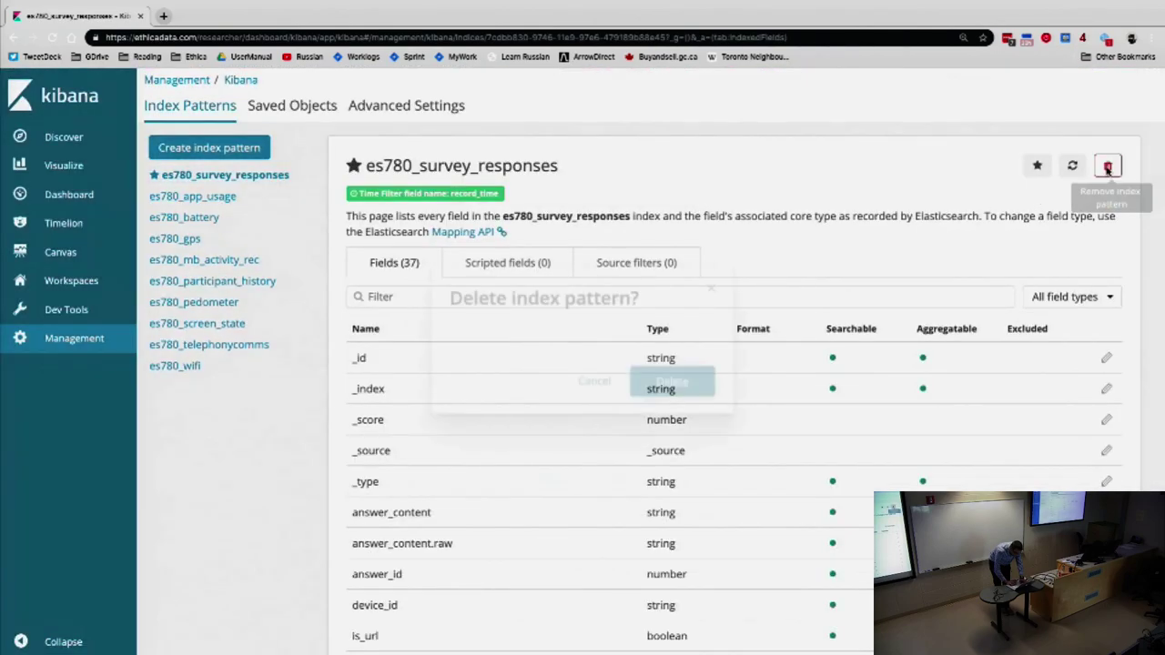
left_click(671, 373)
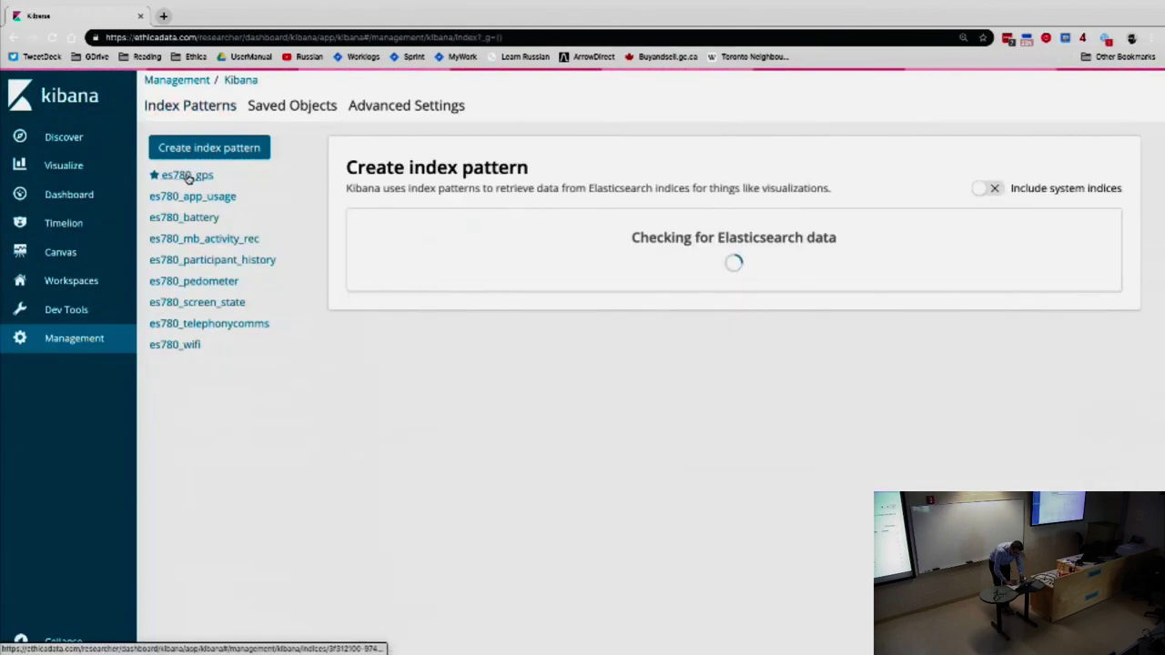
left_click(188, 176)
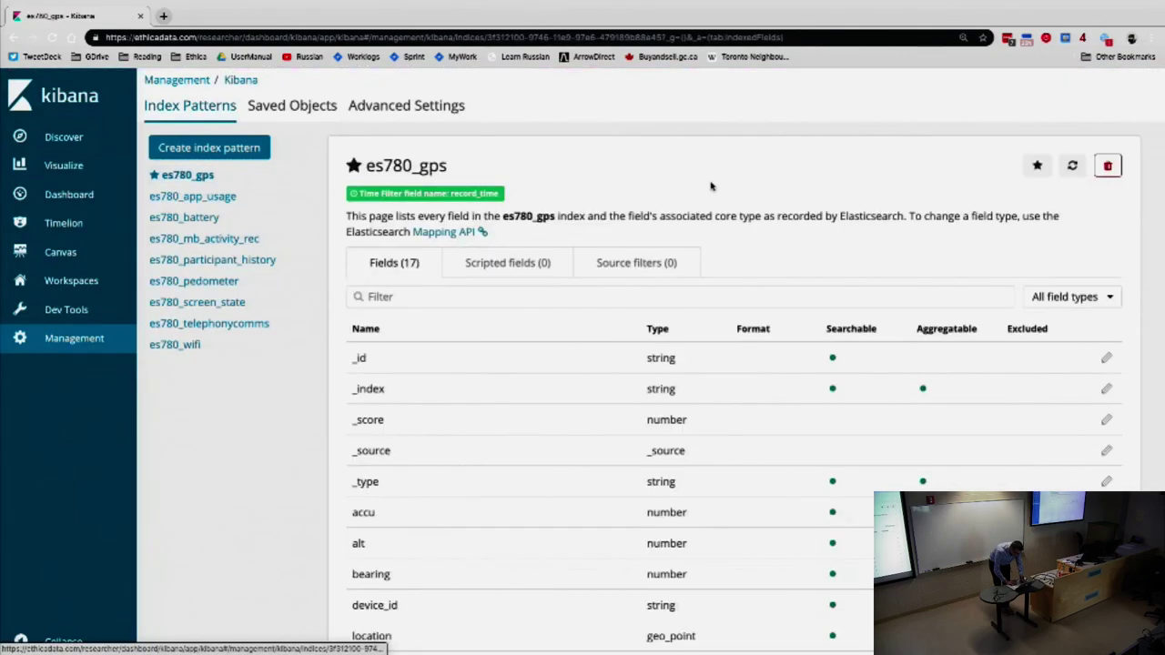
left_click(1107, 166)
left_click(671, 373)
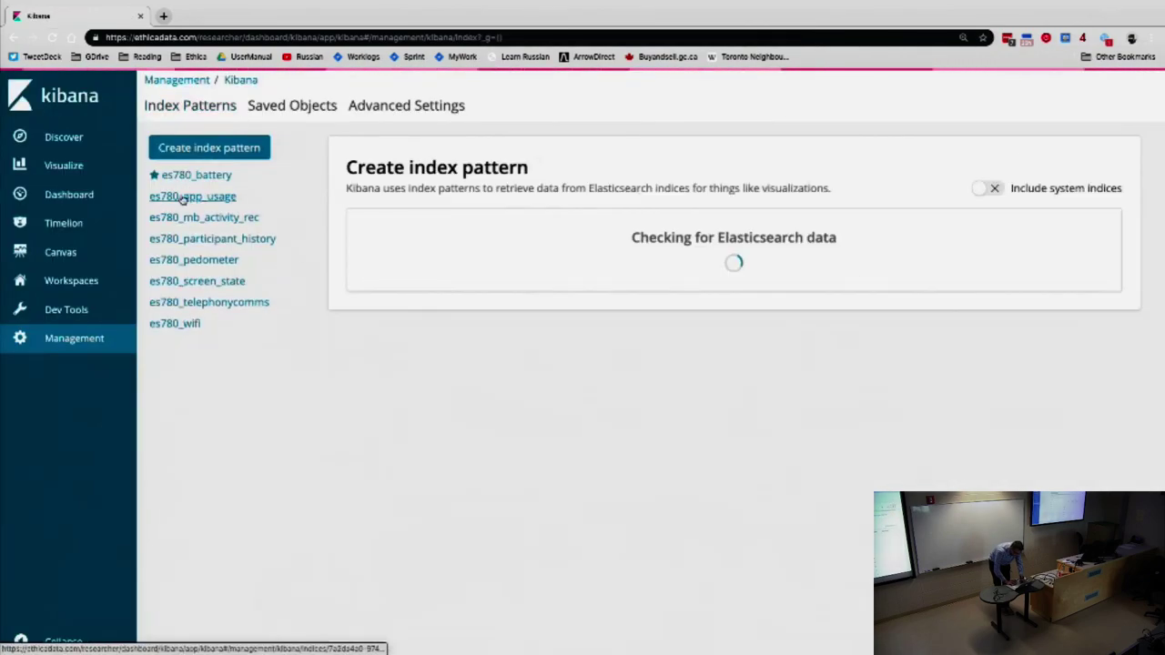
Delete the es780_app_usage and es780_battery index patterns.
left_click(182, 197)
left_click(1108, 165)
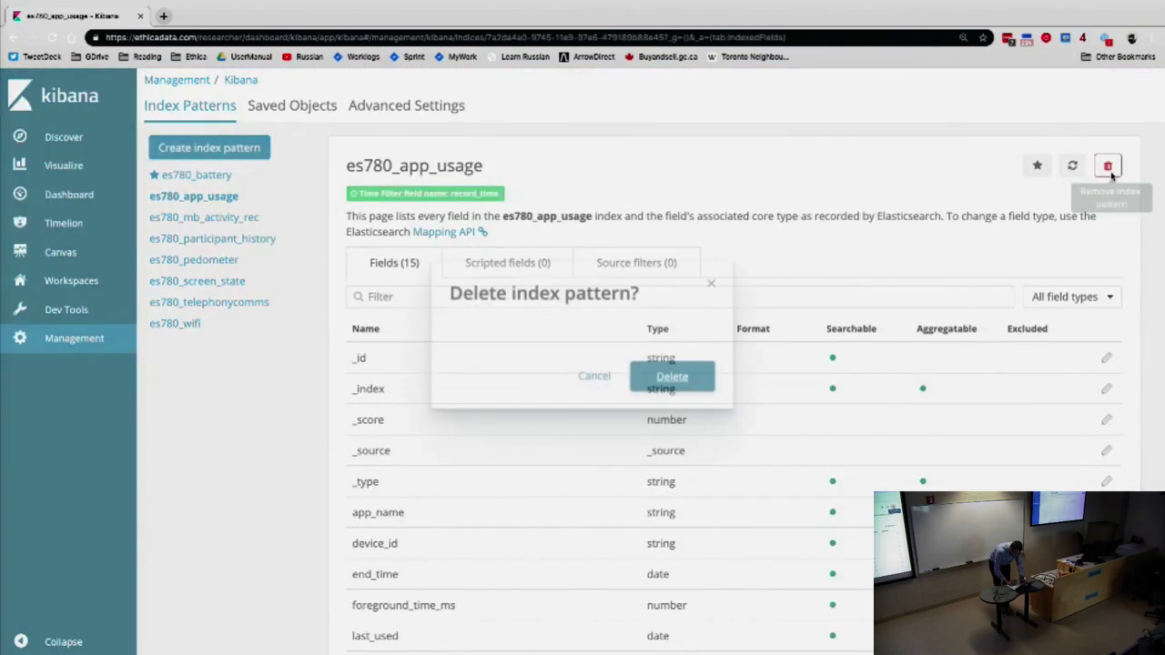
left_click(710, 373)
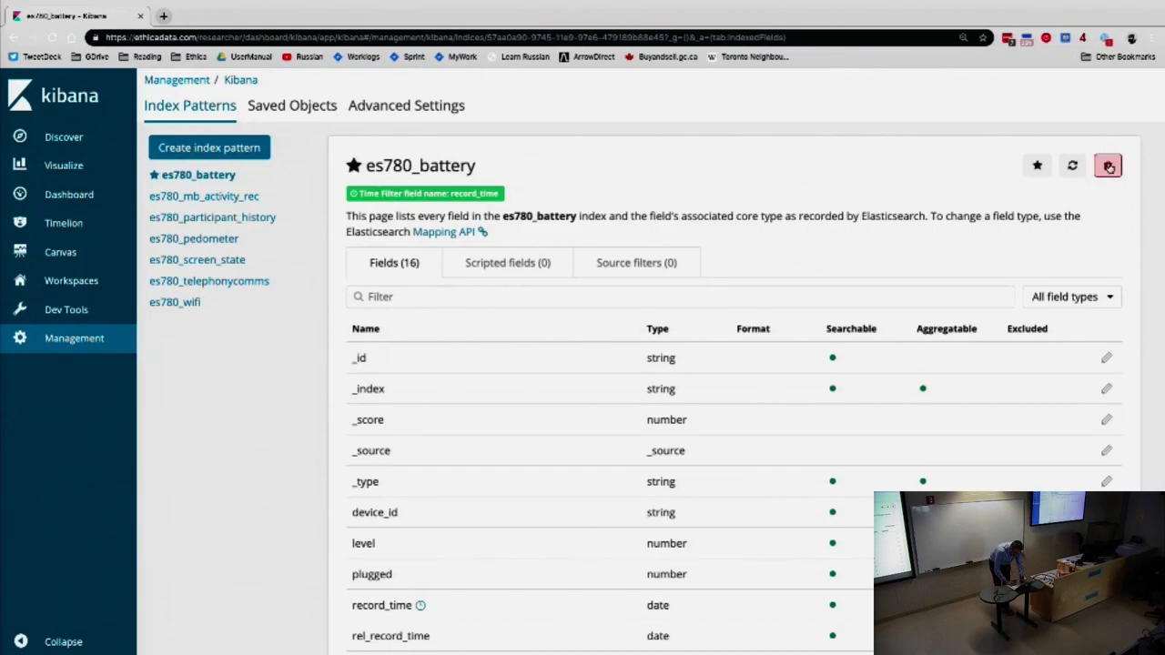
left_click(1107, 166)
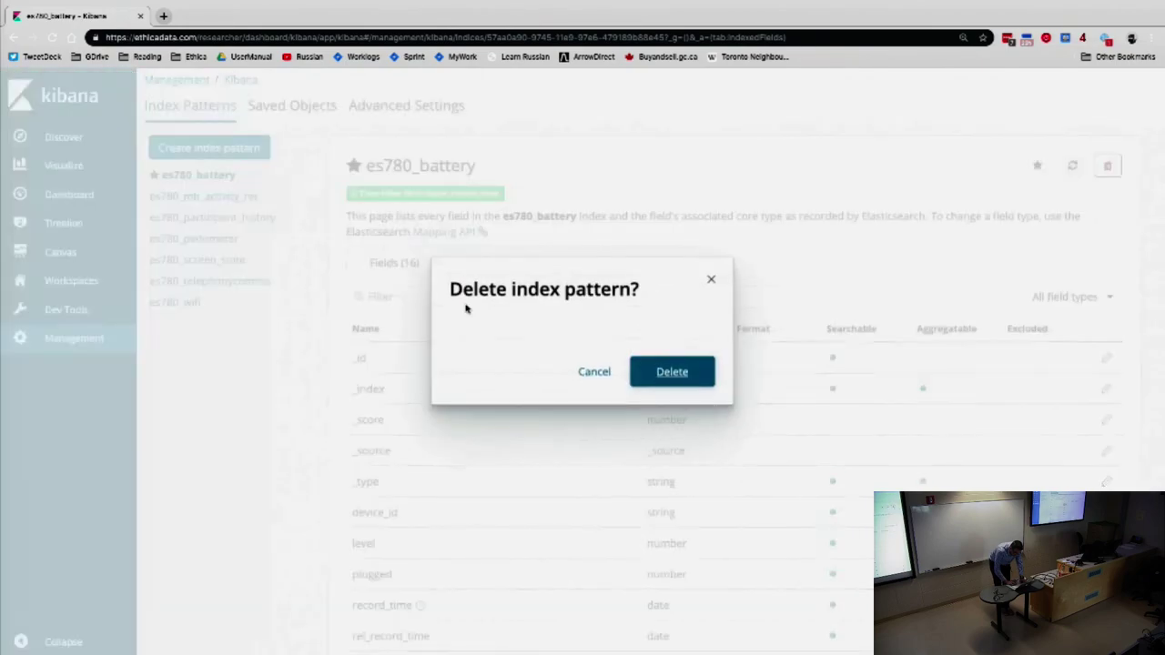
left_click(674, 375)
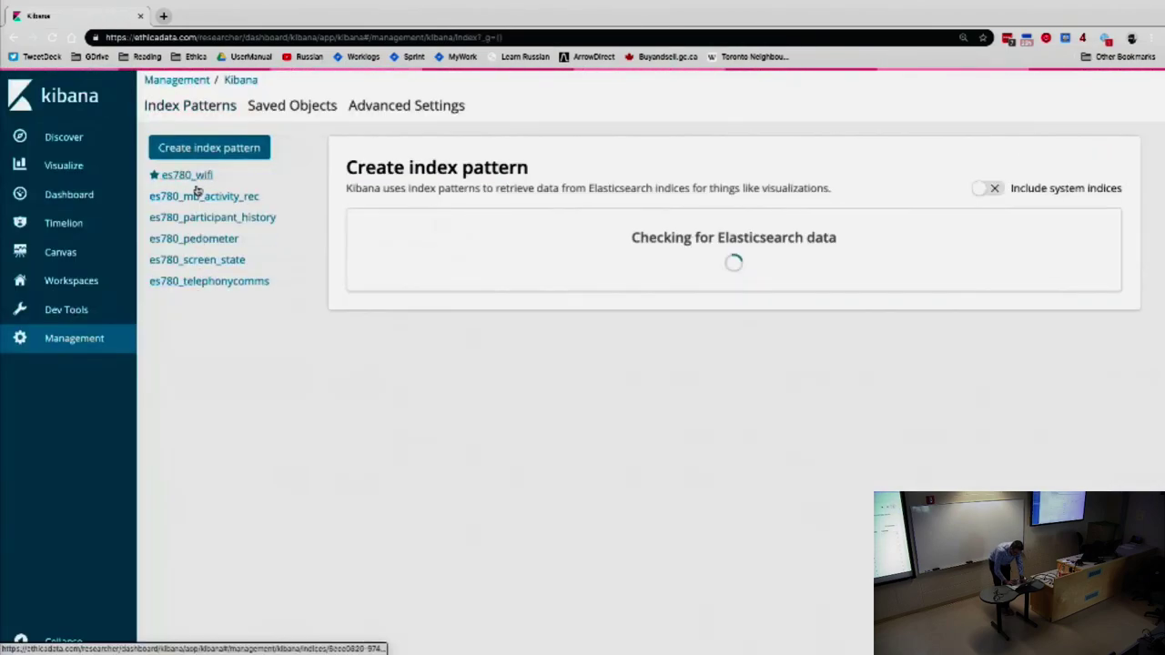
Delete the es780_mb_activity_rec and es780_pedometer index patterns.
left_click(194, 196)
left_click(1108, 166)
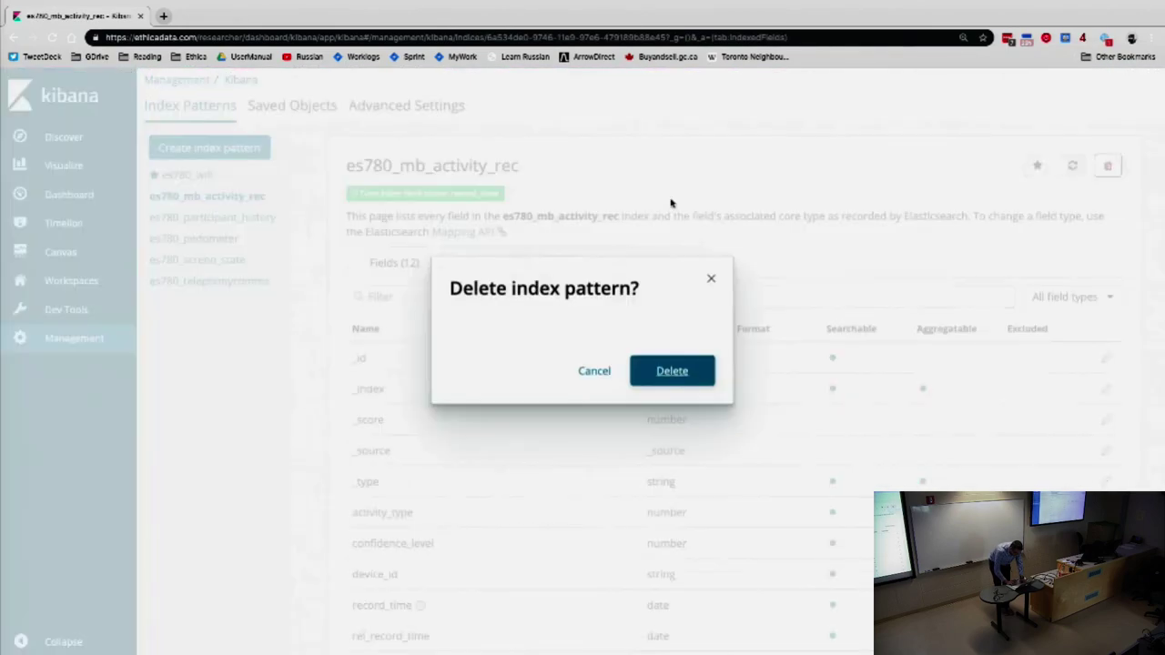
left_click(658, 375)
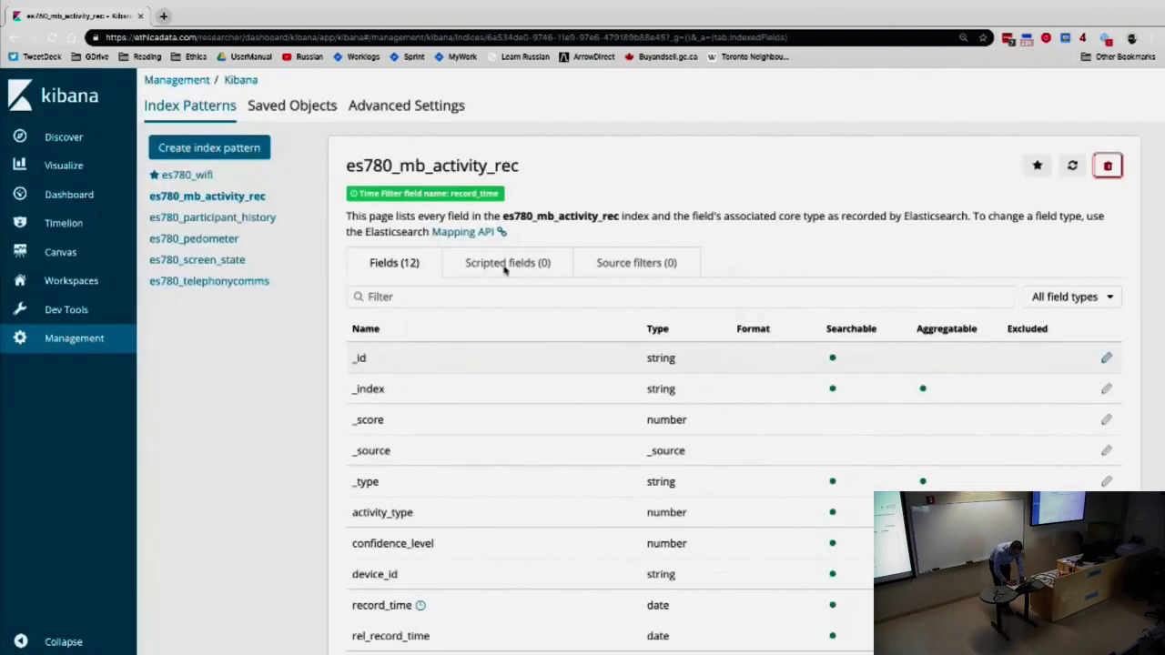
left_click(204, 222)
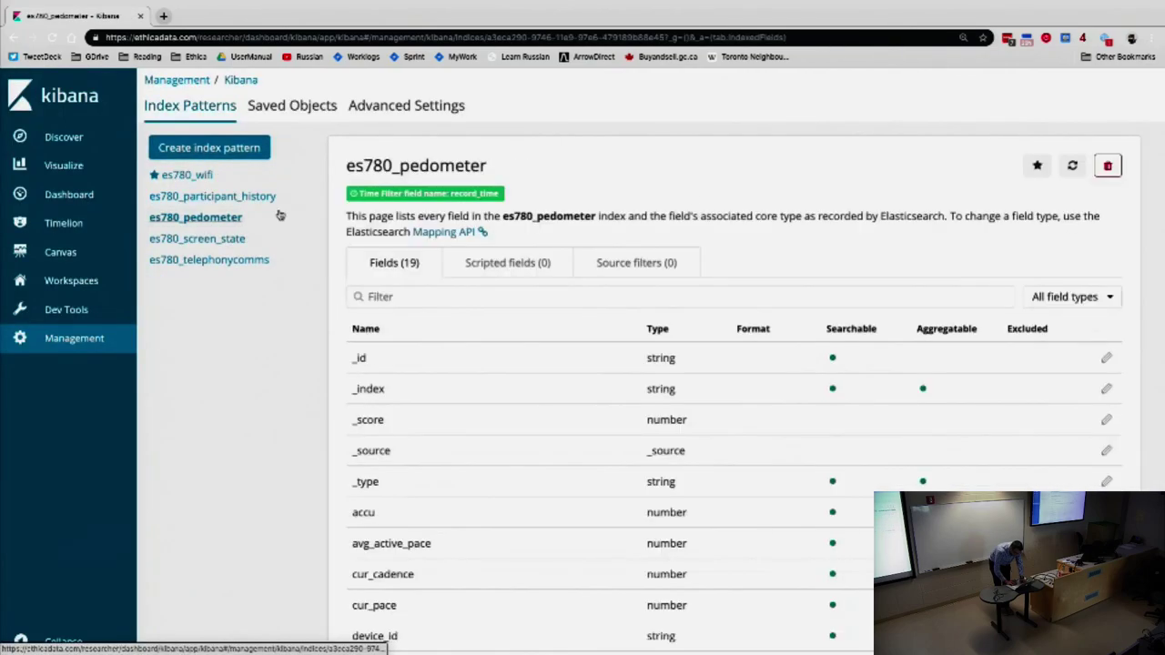
left_click(1107, 165)
left_click(660, 373)
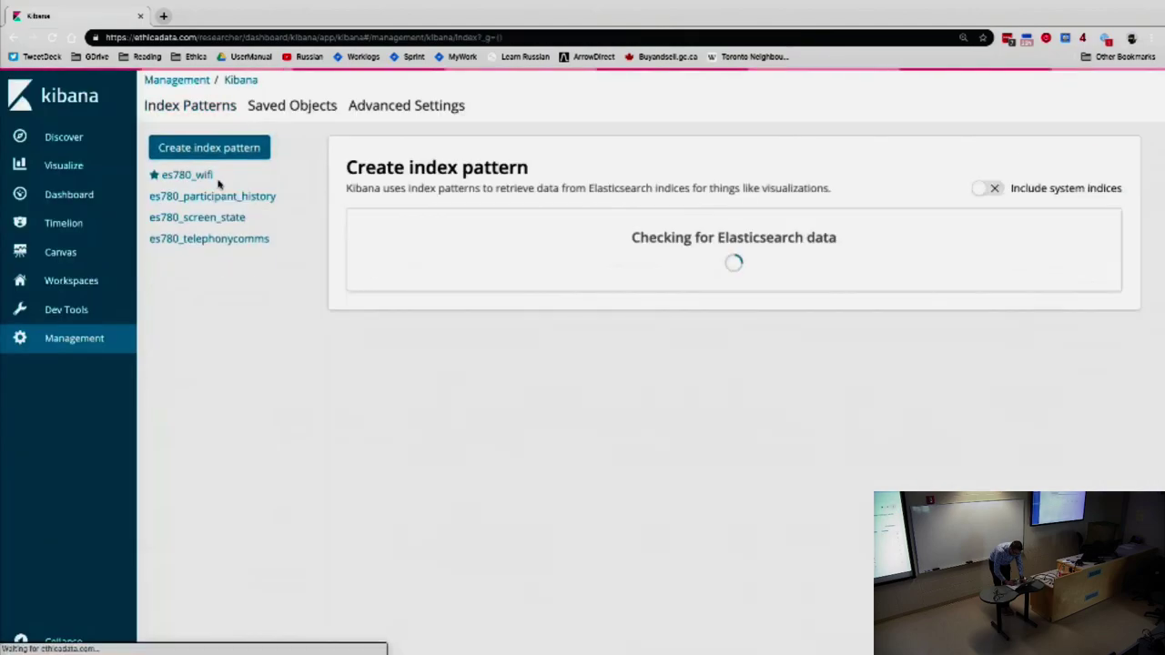
Delete the es780_wifi and es780_screen_state index patterns.
left_click(200, 177)
left_click(1107, 166)
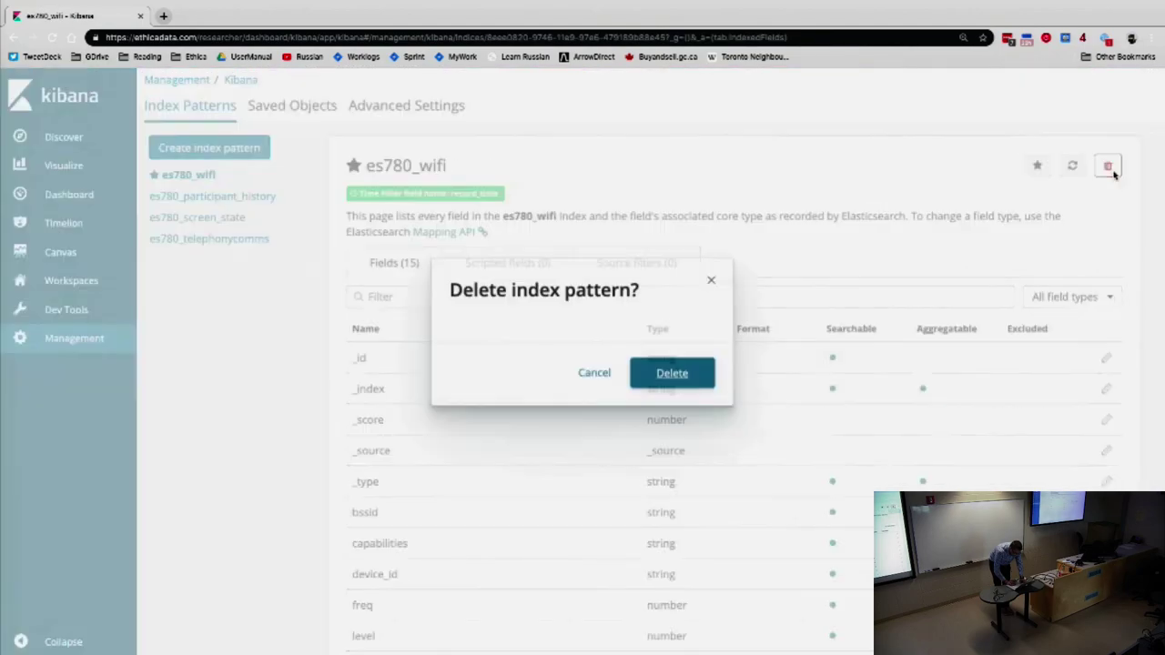
left_click(678, 373)
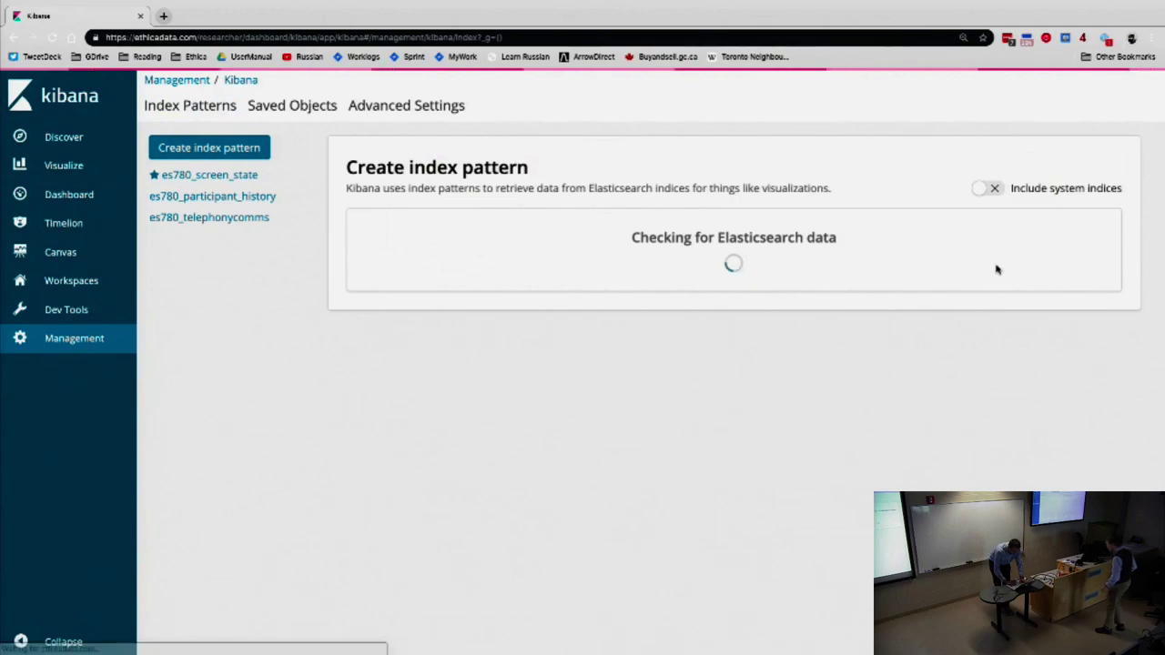
left_click(210, 177)
left_click(1108, 166)
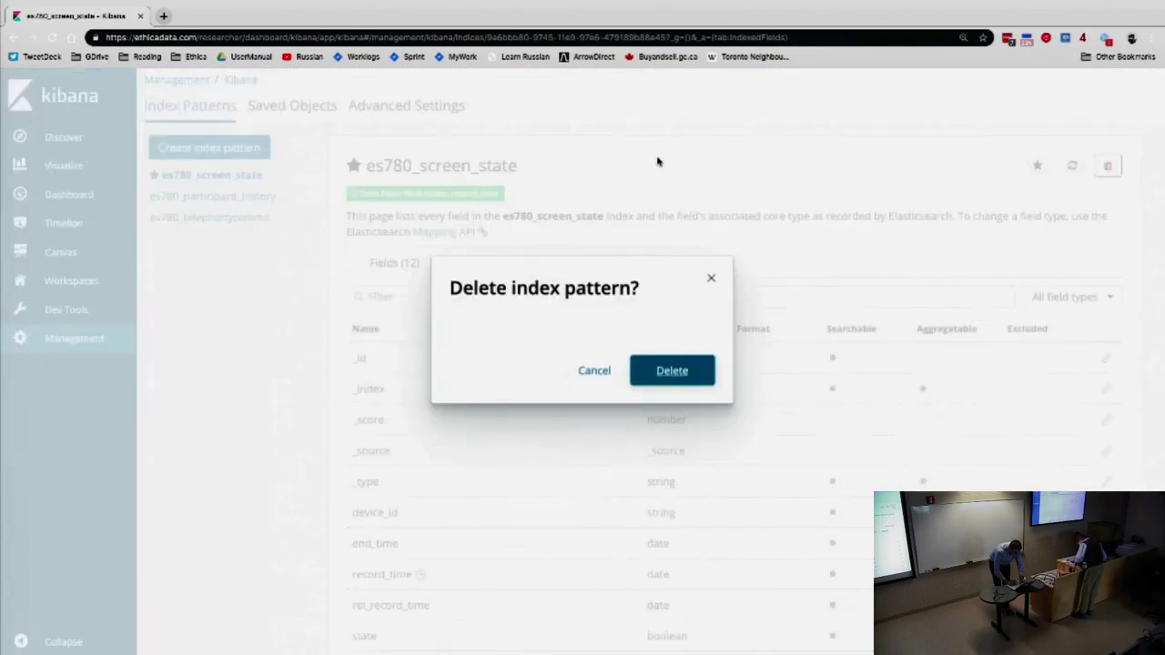
left_click(673, 375)
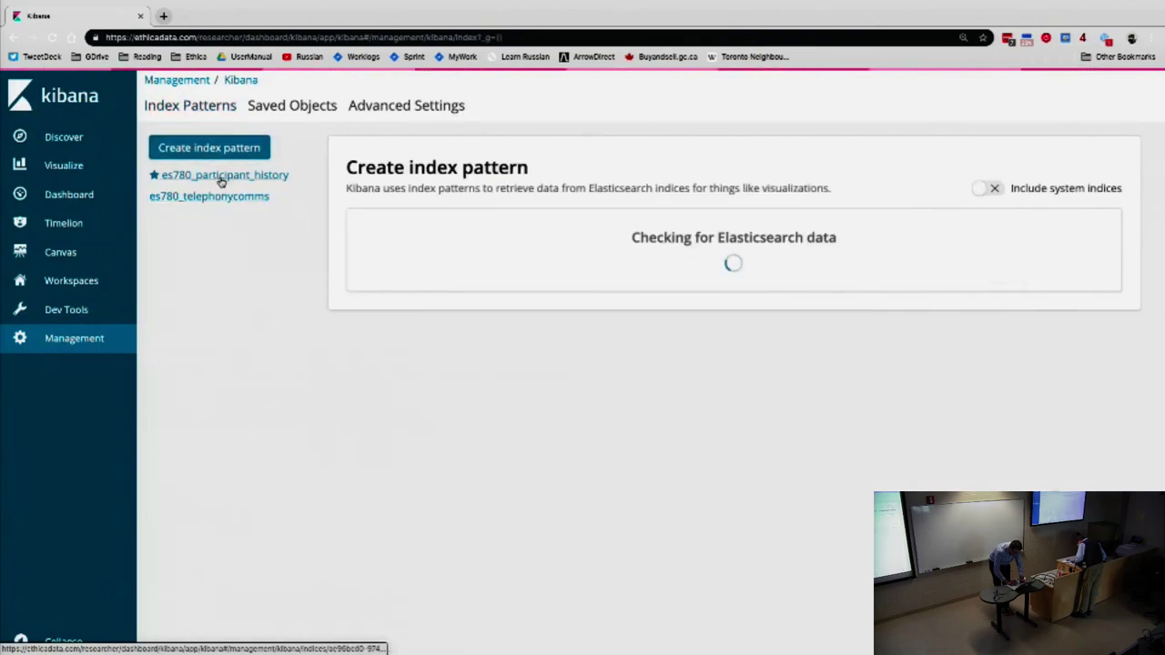
Delete the remaining es780_participant_history and es780_telephonycomms index patterns.
left_click(221, 175)
left_click(1107, 165)
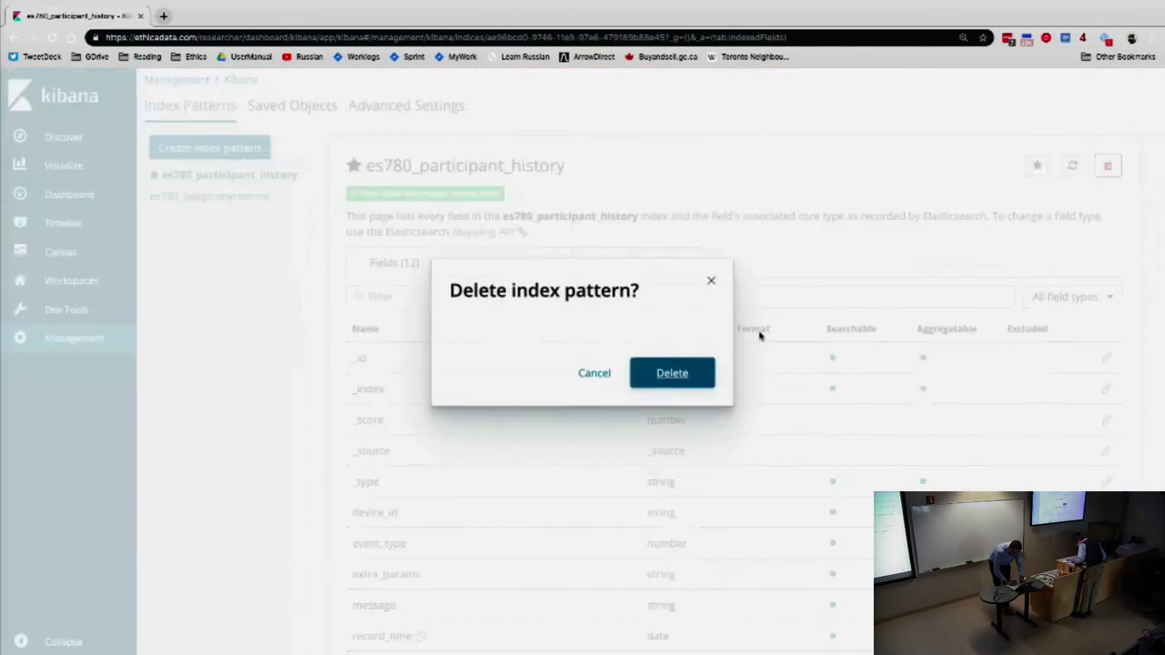
left_click(671, 373)
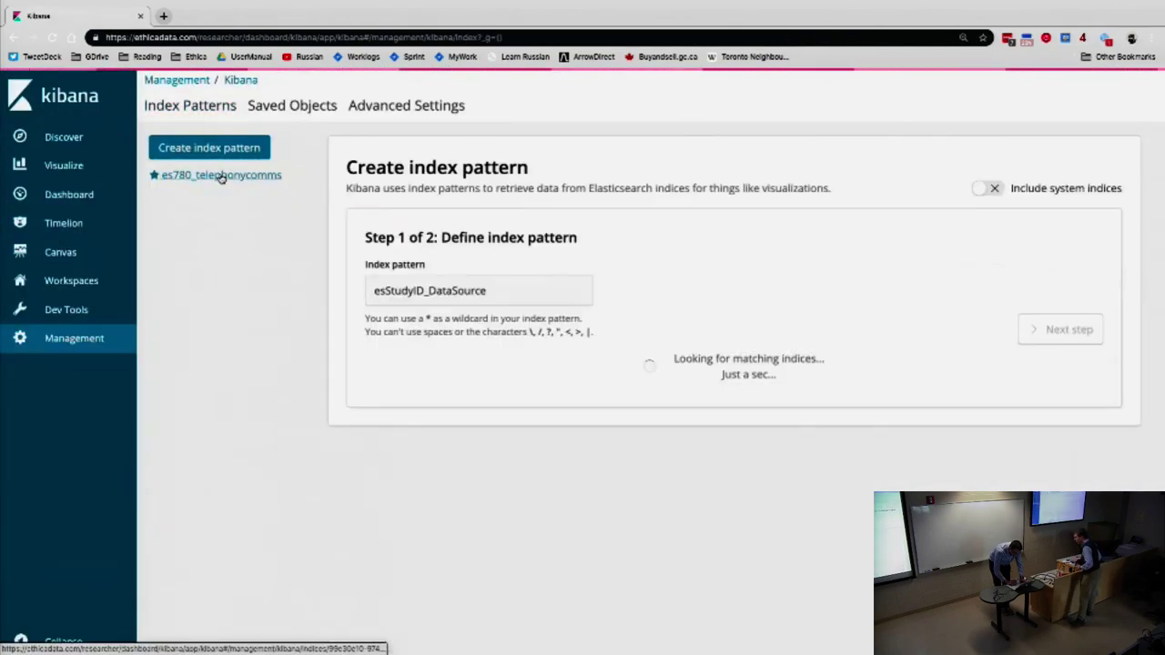
left_click(222, 176)
left_click(1108, 166)
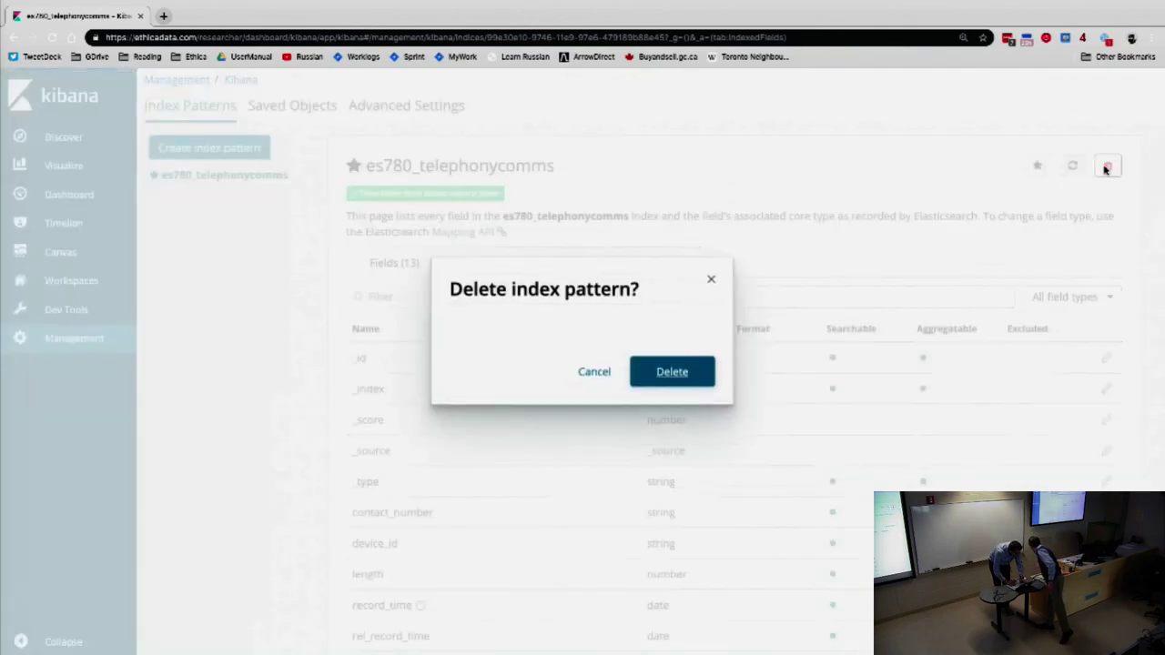
left_click(671, 373)
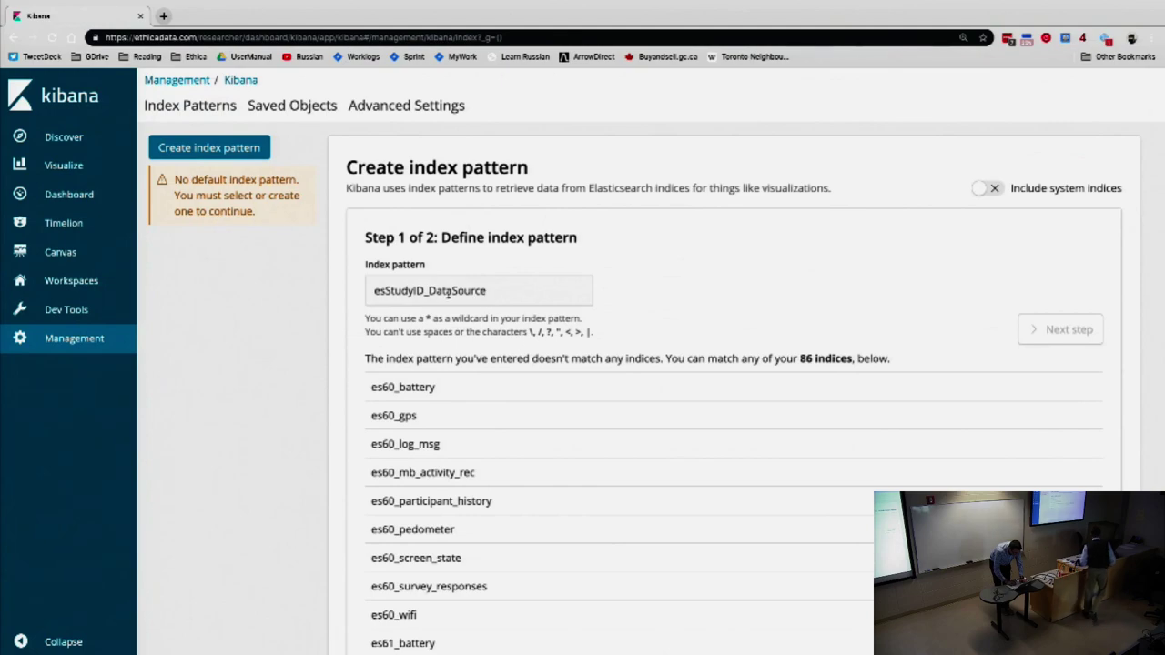
Try to open the Discover, Visualize and Dashboard pages while no index pattern is defined.
left_click(102, 153)
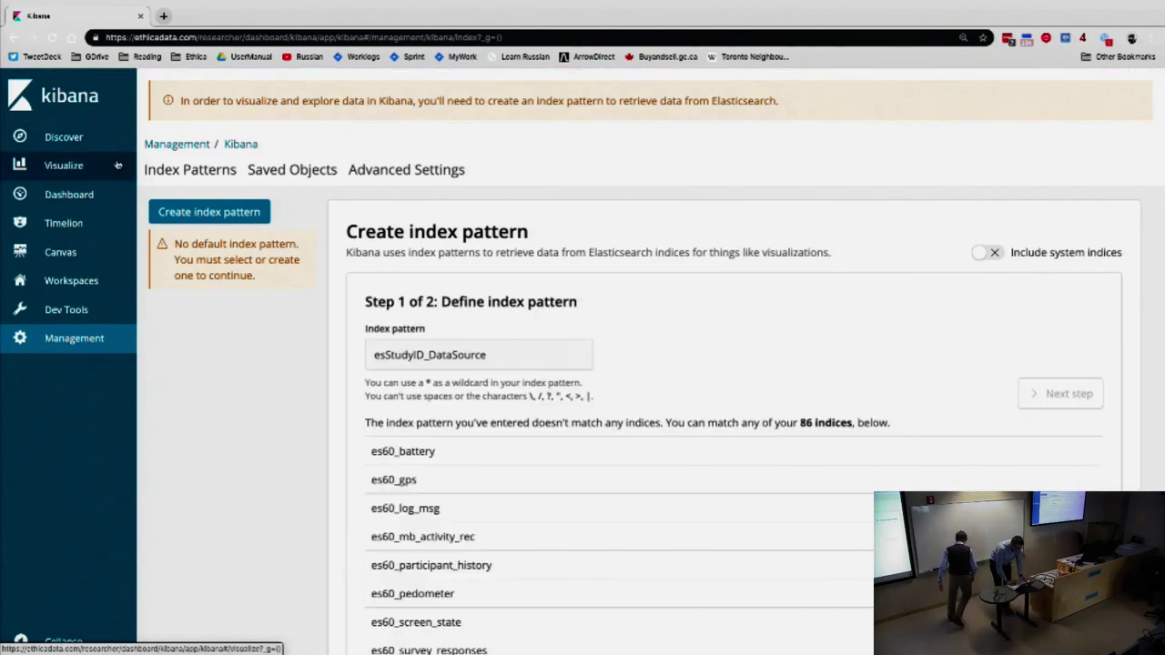
left_click(83, 148)
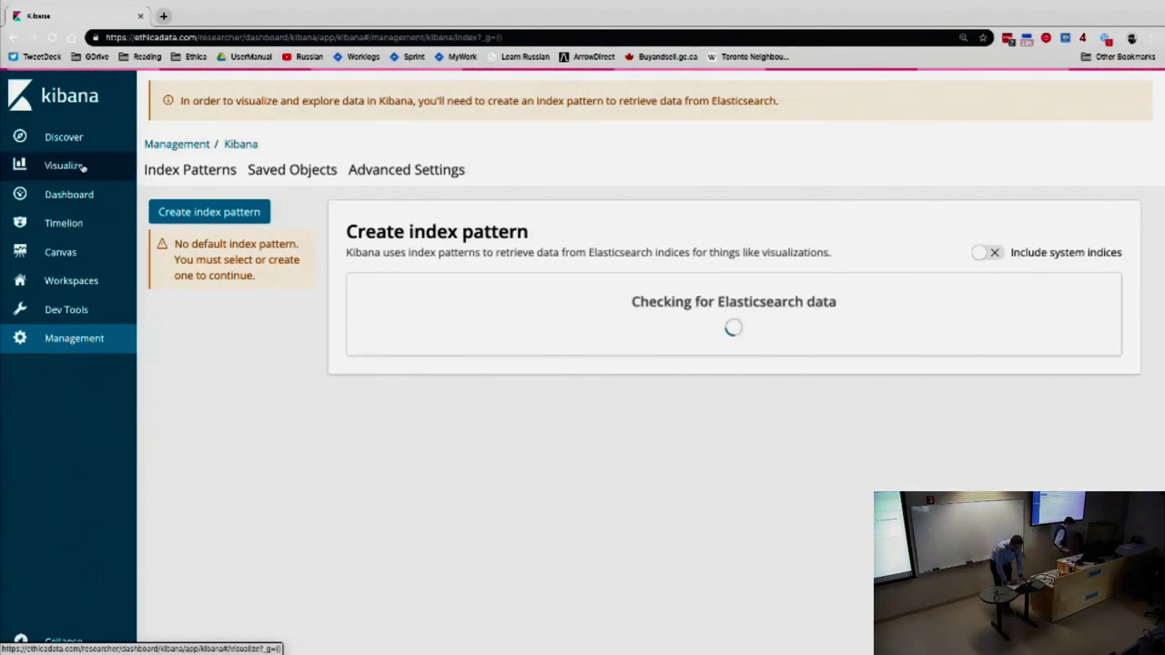
left_click(78, 199)
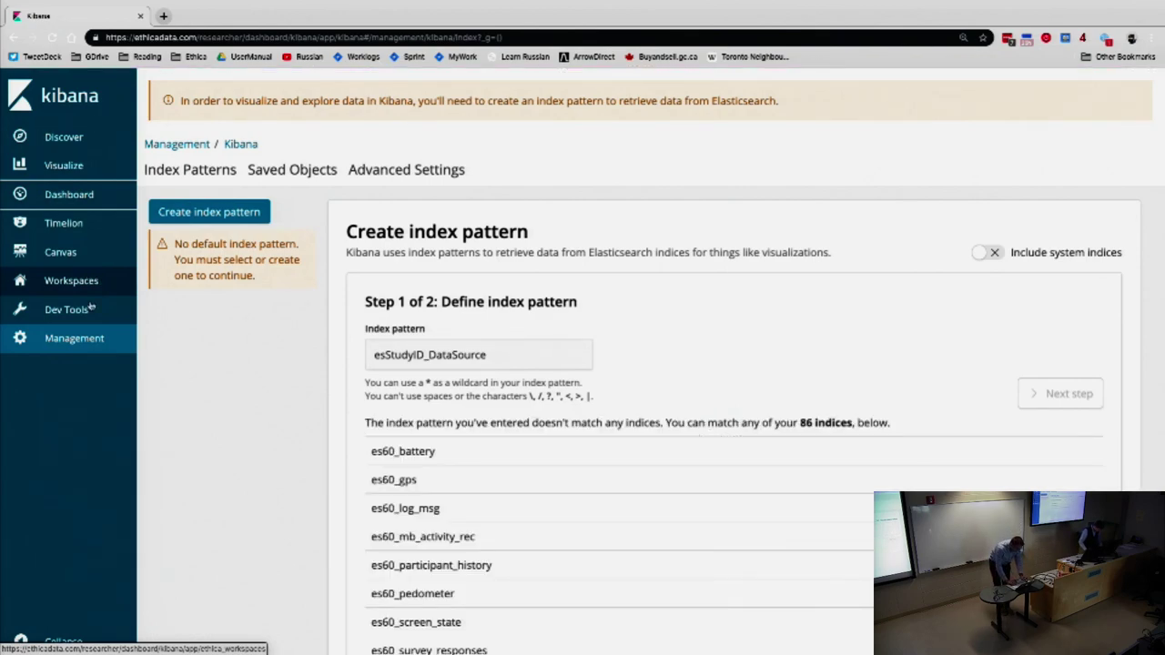
Open the Index Patterns management page to start defining a new index pattern.
left_click(76, 344)
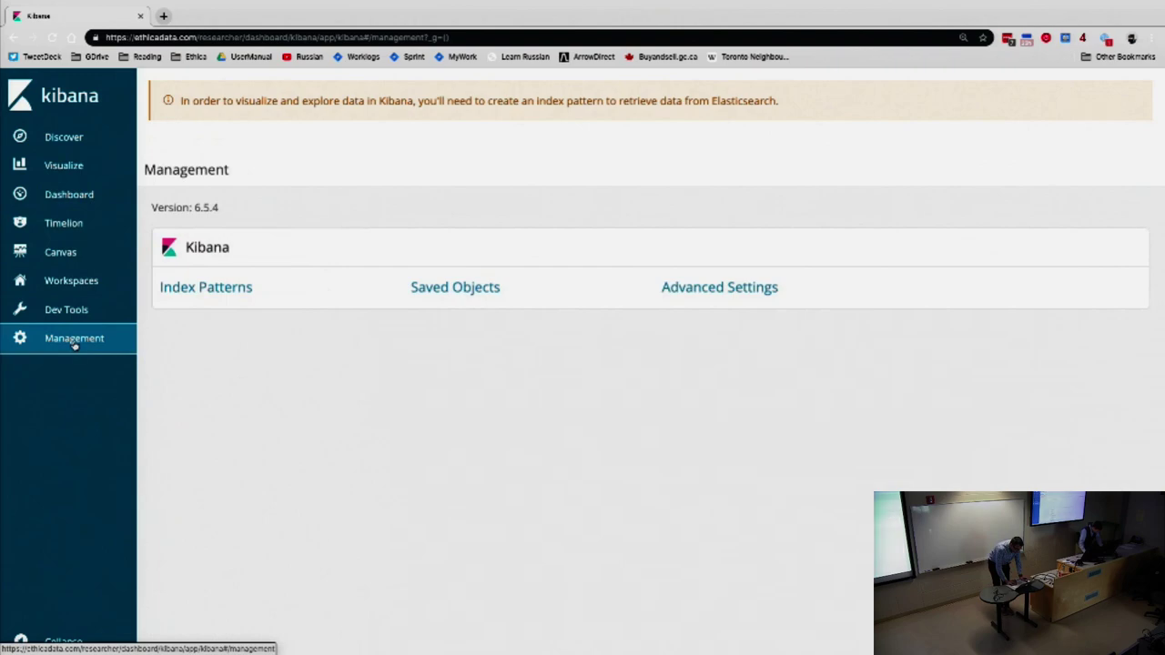
left_click(197, 289)
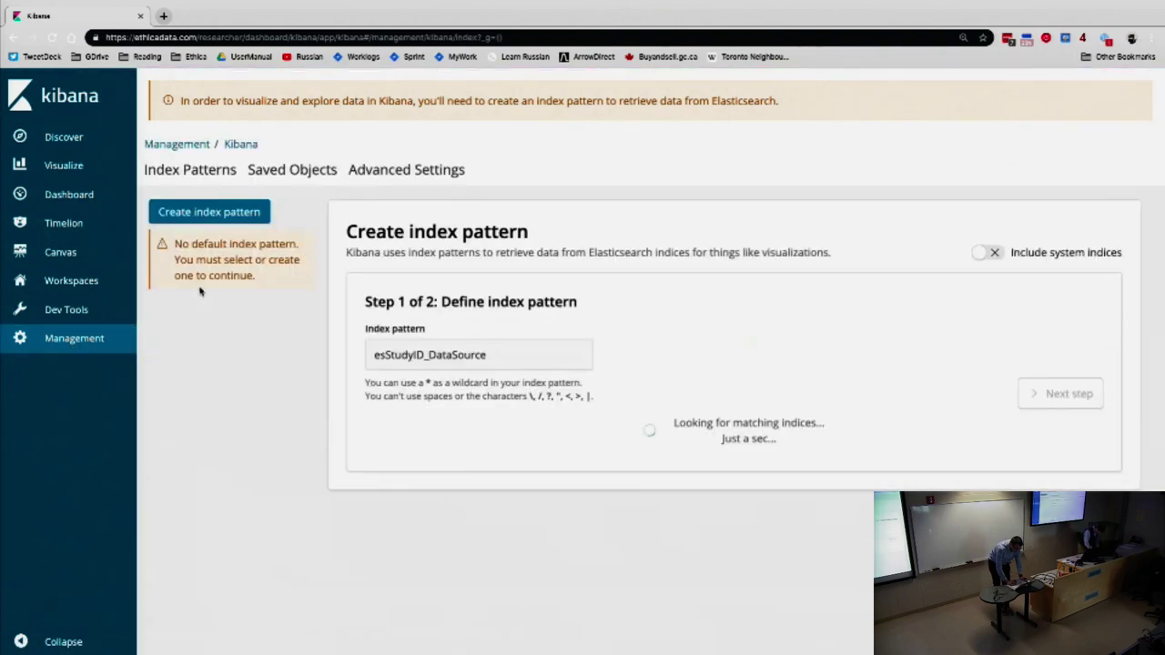
scroll(400, 300, "down", 1)
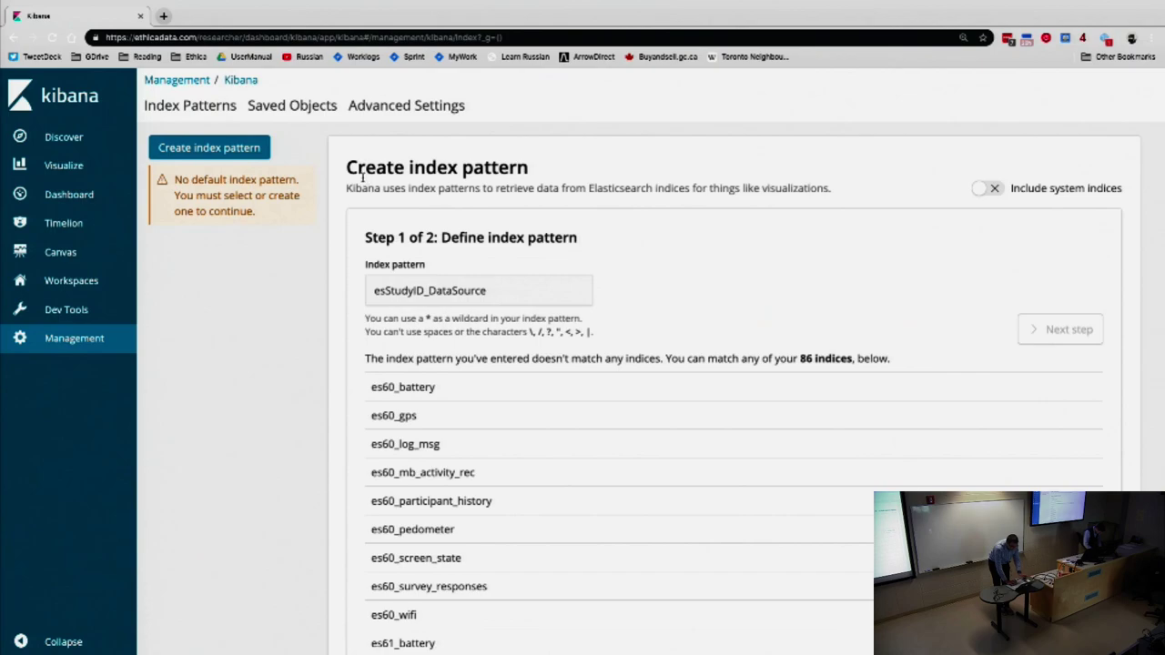
left_click_drag(358, 167, 404, 167)
scroll(421, 398, "down", 1)
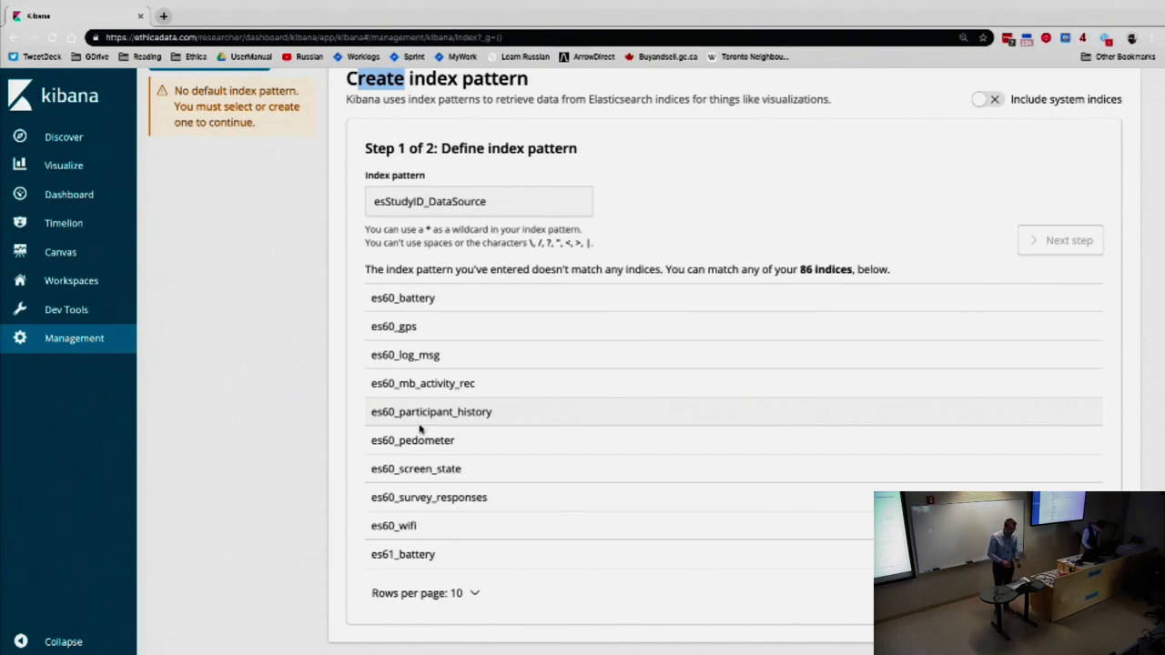
Clear the default esStudyID_DataSource text from the index pattern name.
left_click(440, 204)
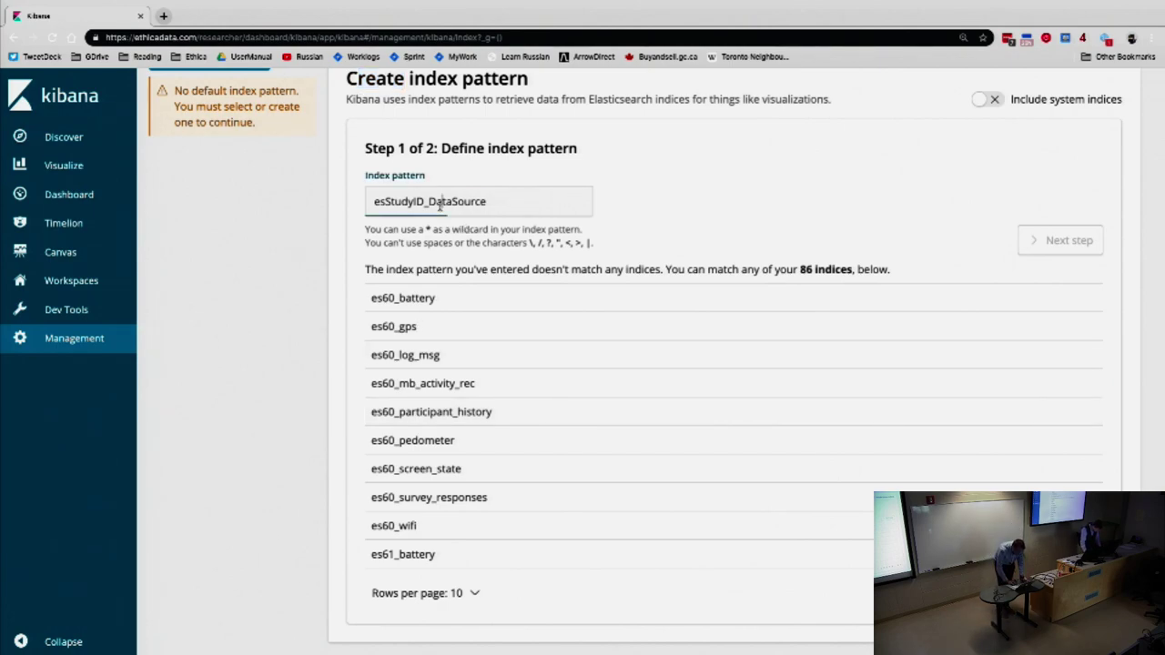
double_click(440, 204)
key("Home")
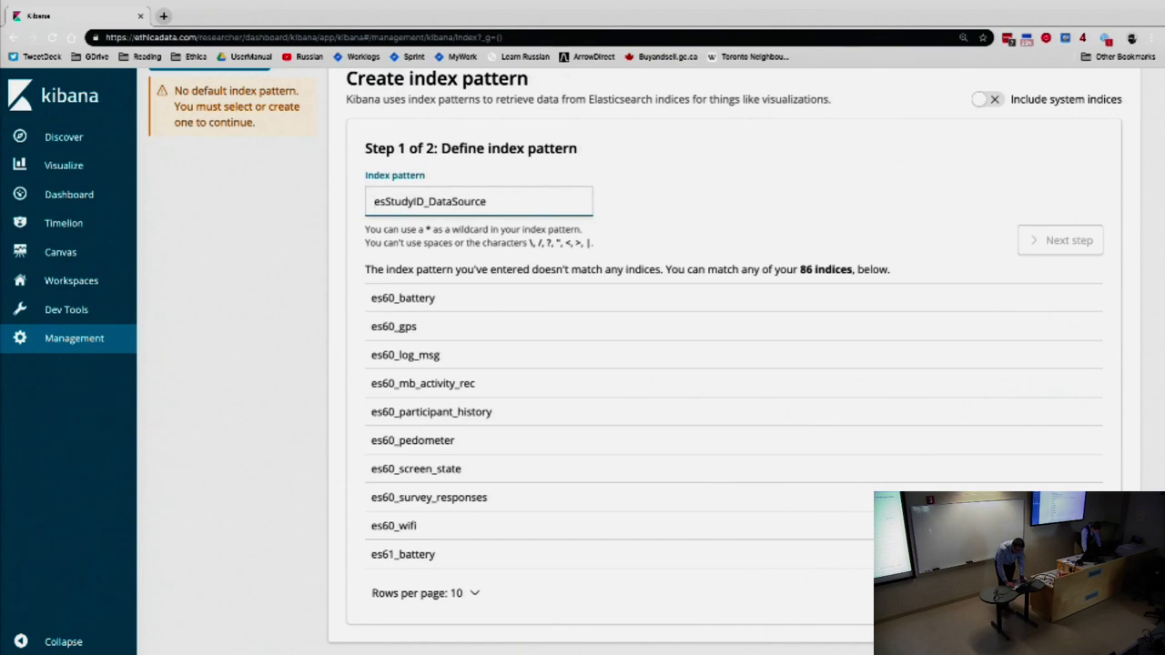
key("shift+Right")
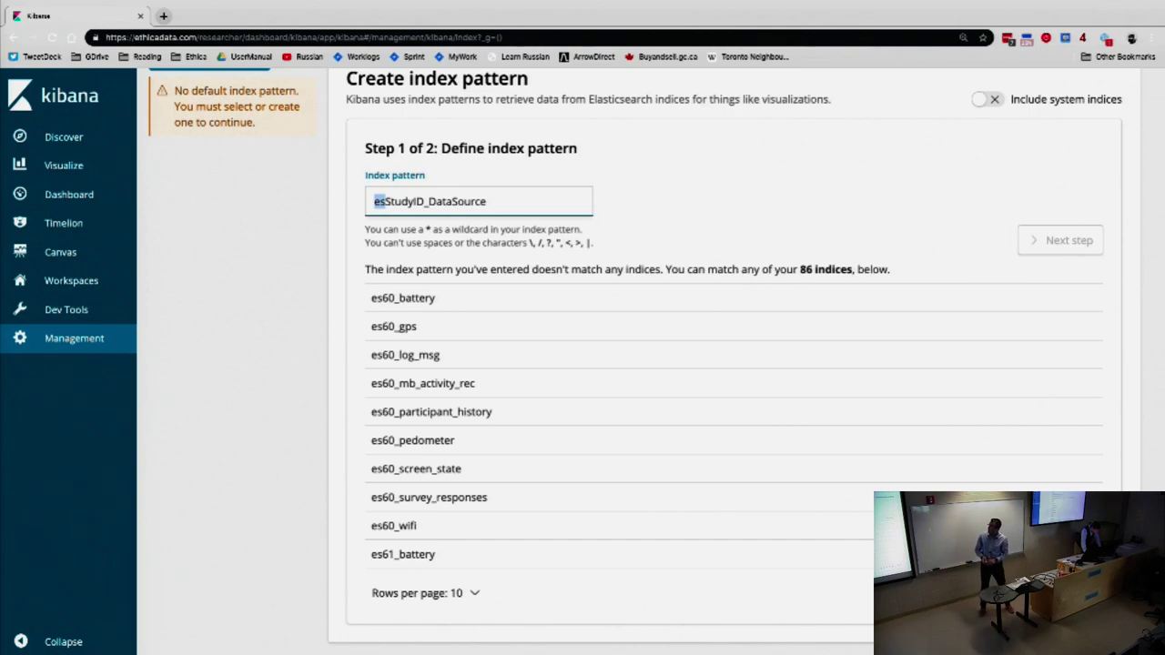
key("Left")
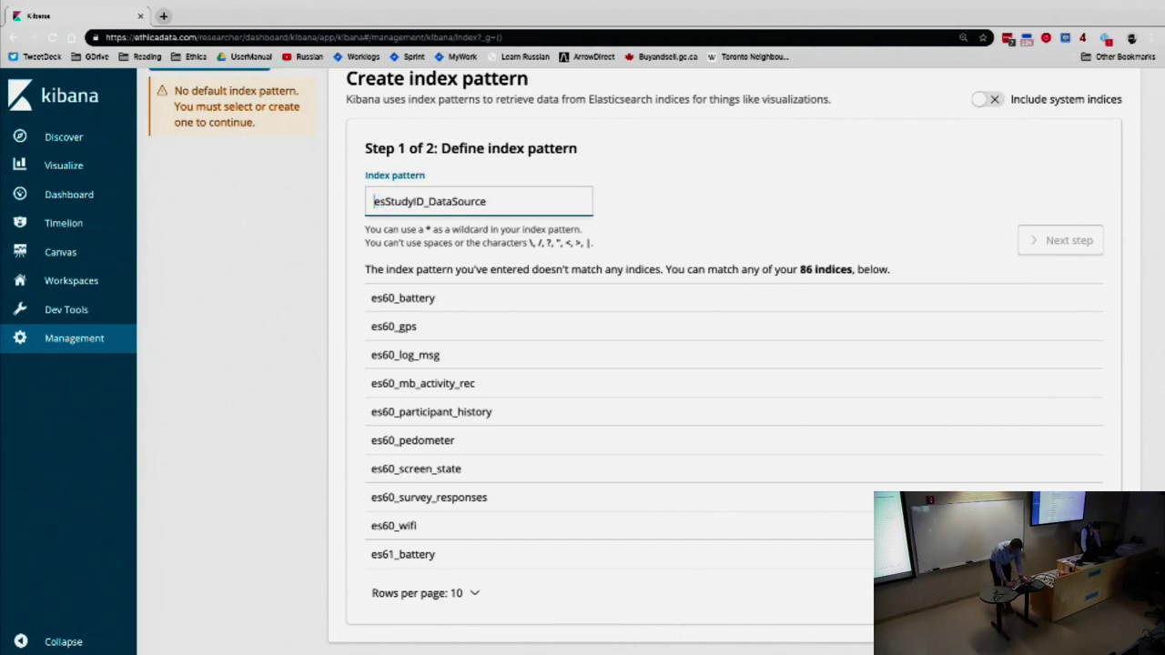
key("ctrl+a")
key("BackSpace")
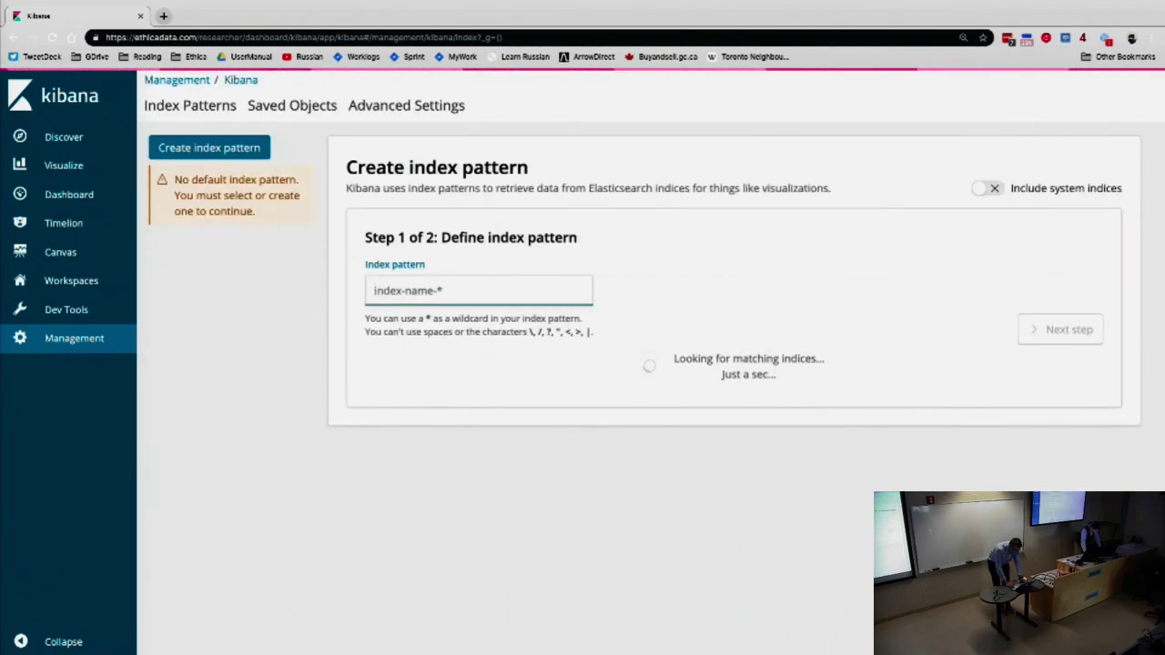
Check the Data Source Types slide in the presentation and return to the index pattern form in Kibana.
key("ctrl+Left")
key("ctrl+Right")
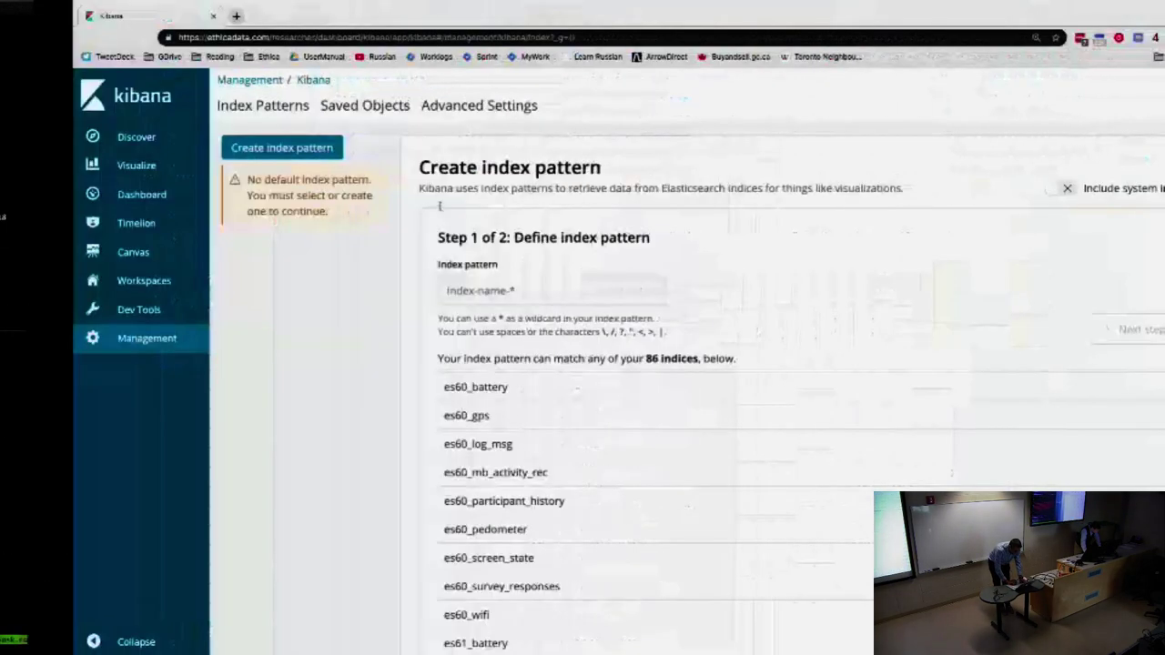
key("ctrl+Right")
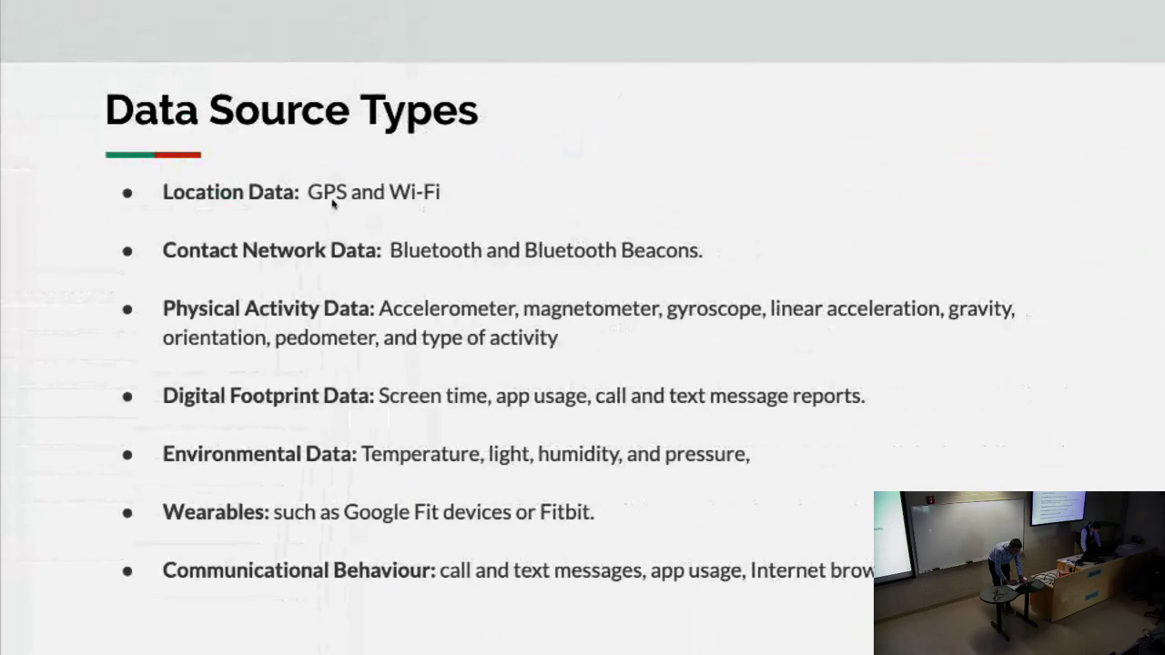
left_click(333, 204)
key("ctrl+Left")
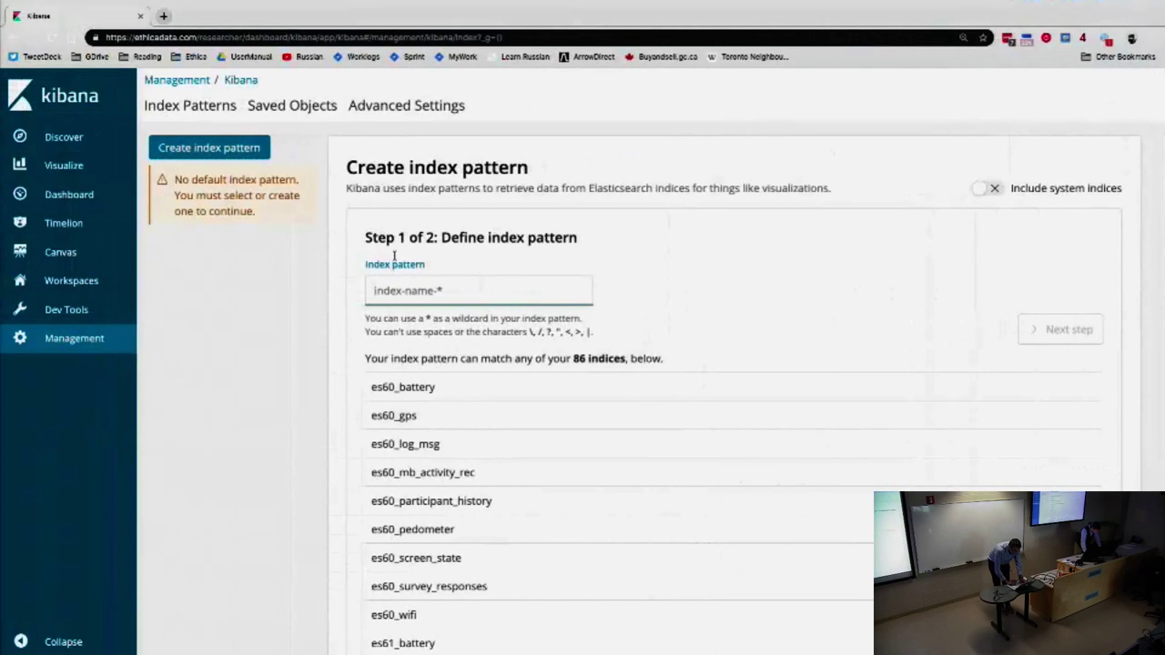
Define the index pattern as es780_gps, without the trailing wildcard.
type("es780")
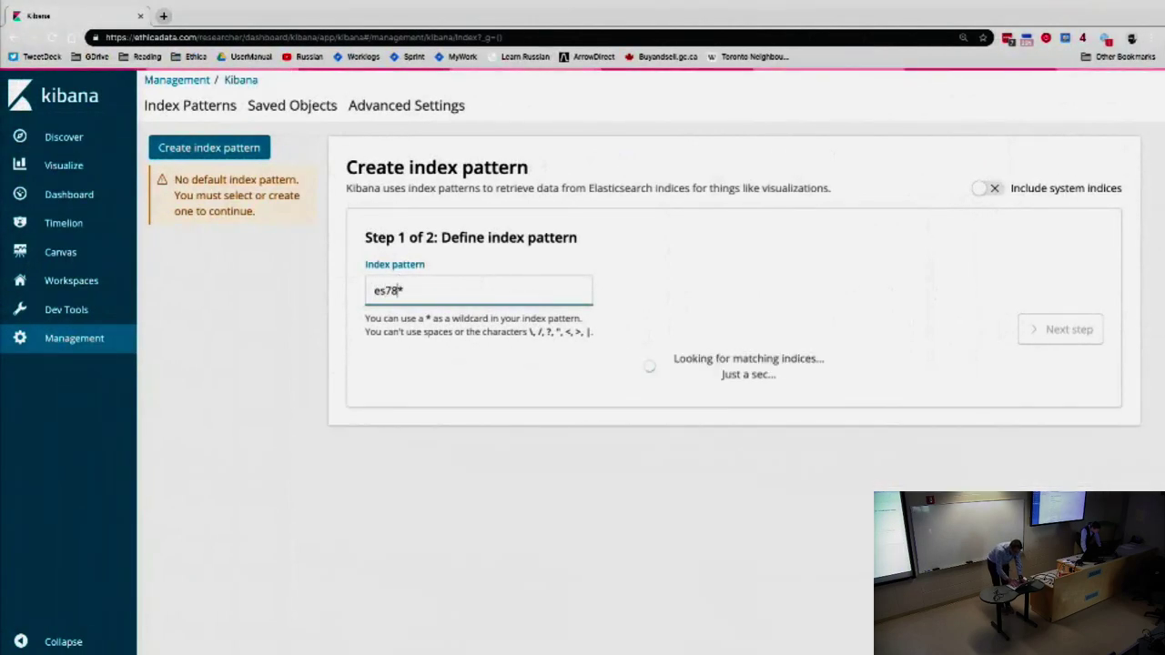
type("_")
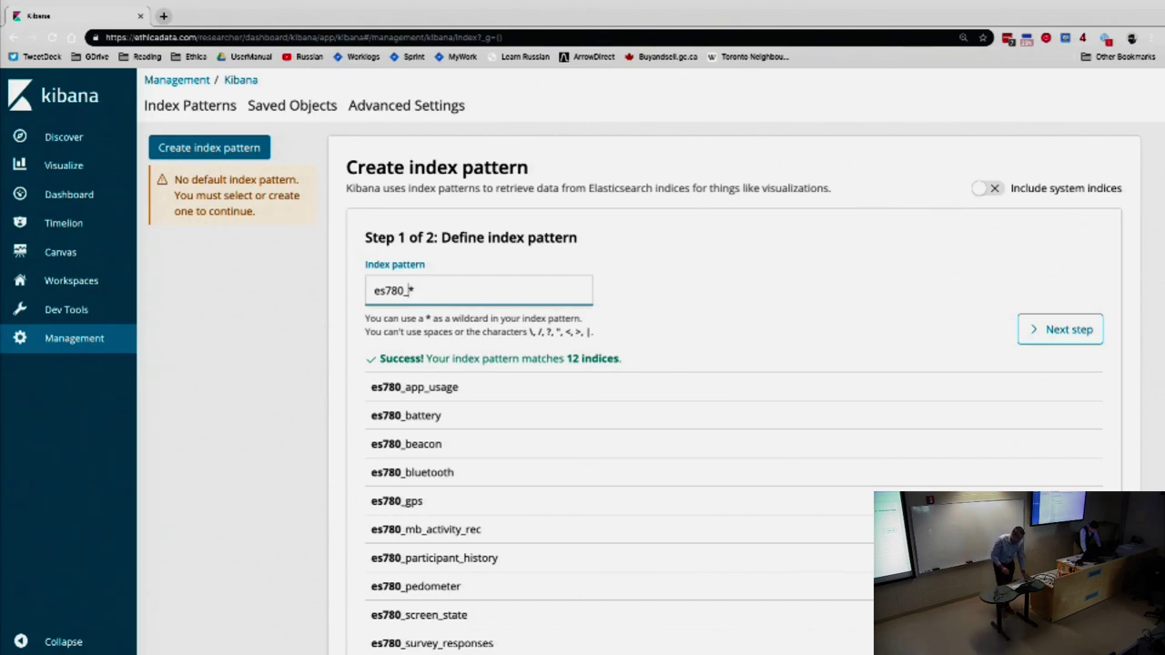
type("gps")
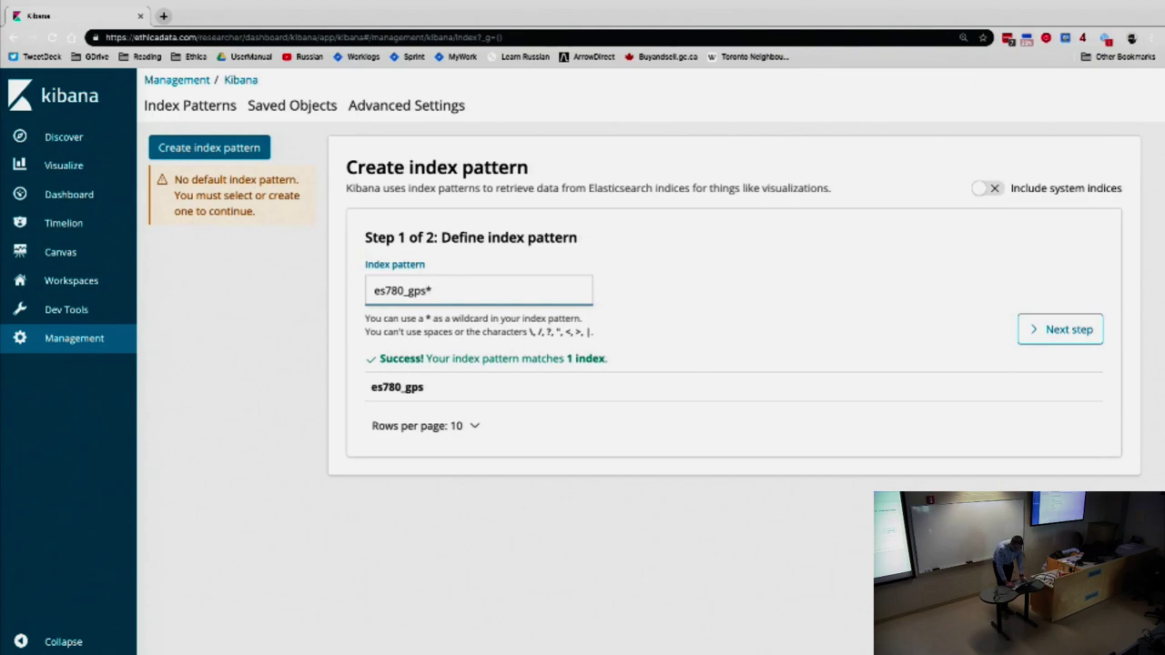
key("Delete")
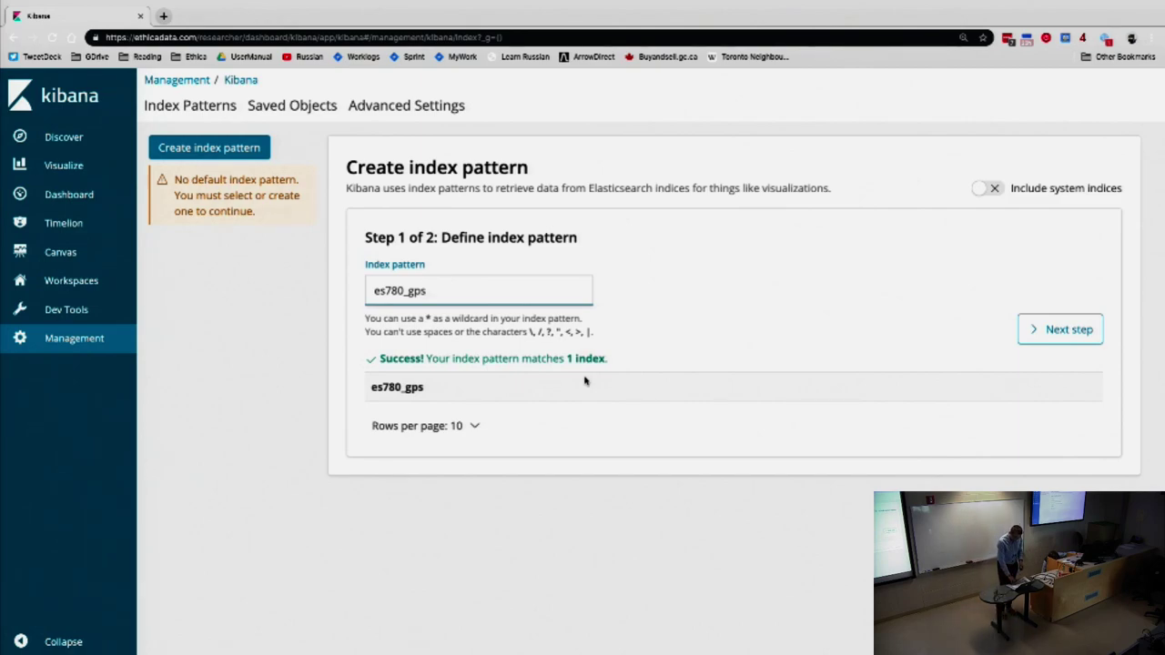
Choose record_time as the time filter field and create the es780_gps index pattern.
left_click(1059, 330)
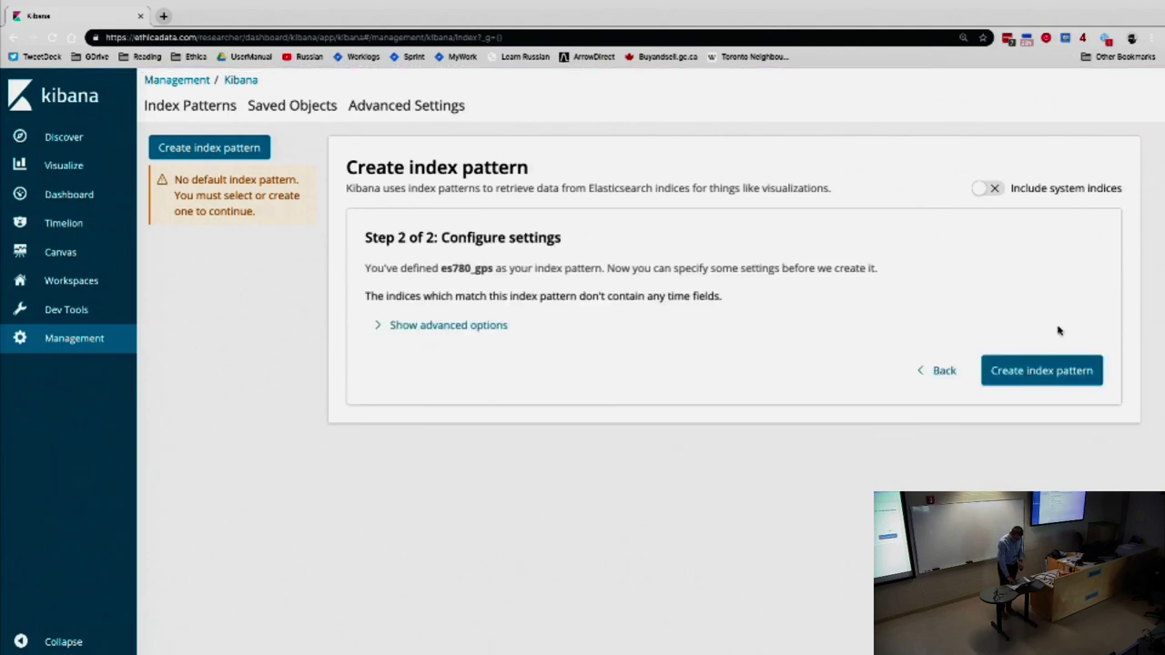
left_click(563, 316)
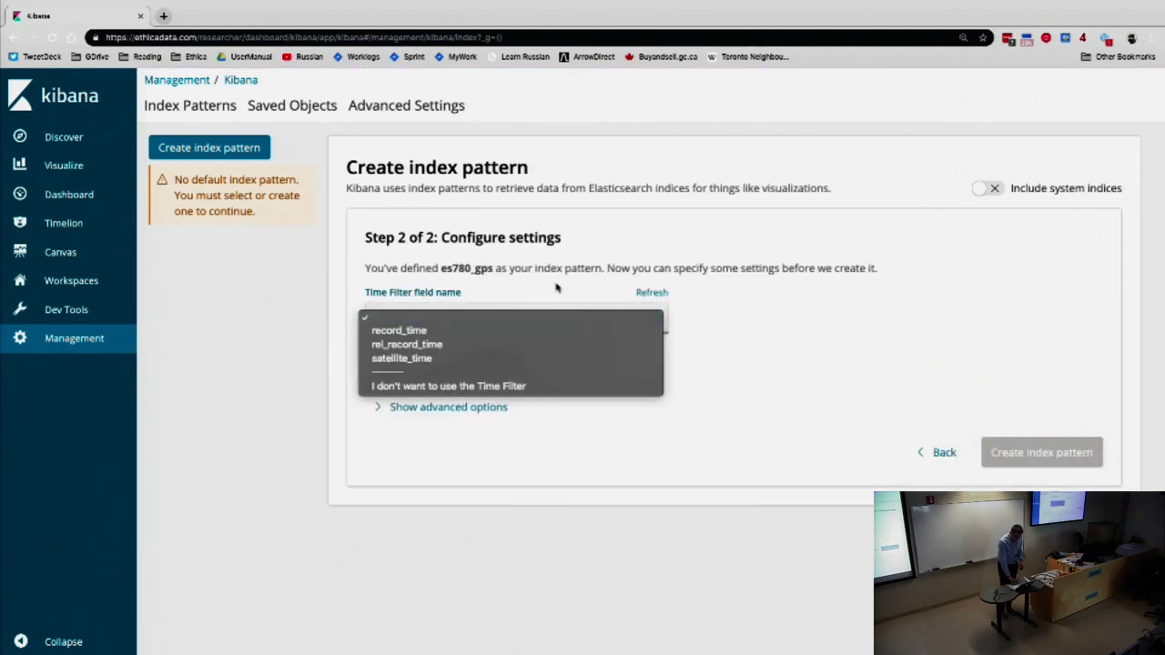
left_click(557, 287)
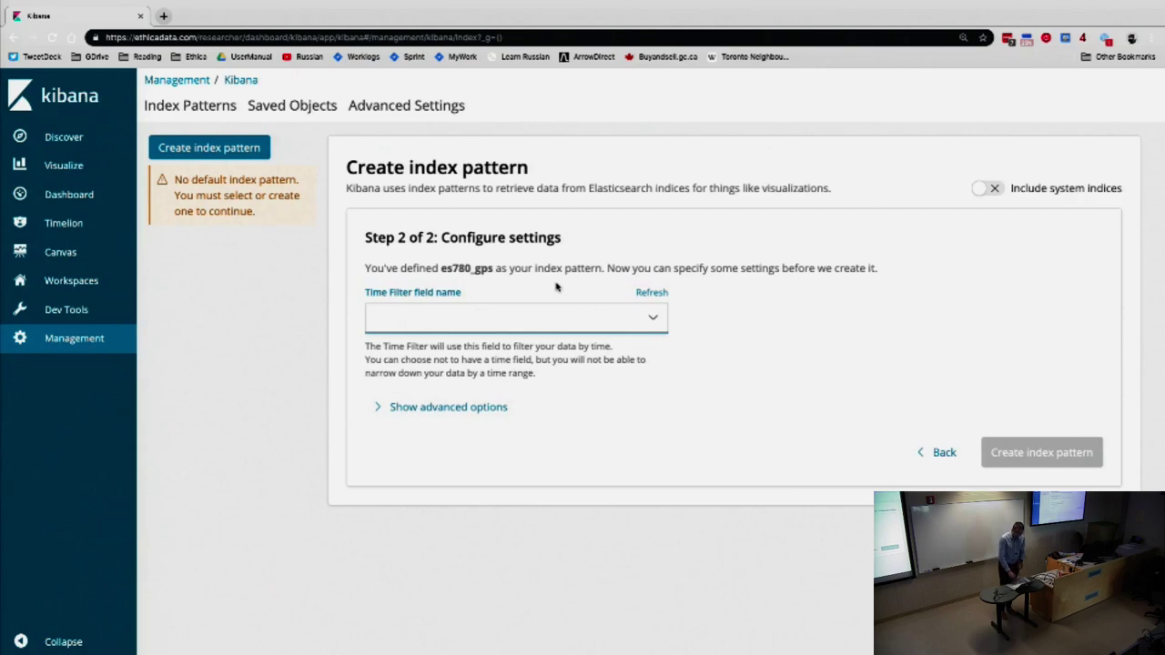
left_click(551, 324)
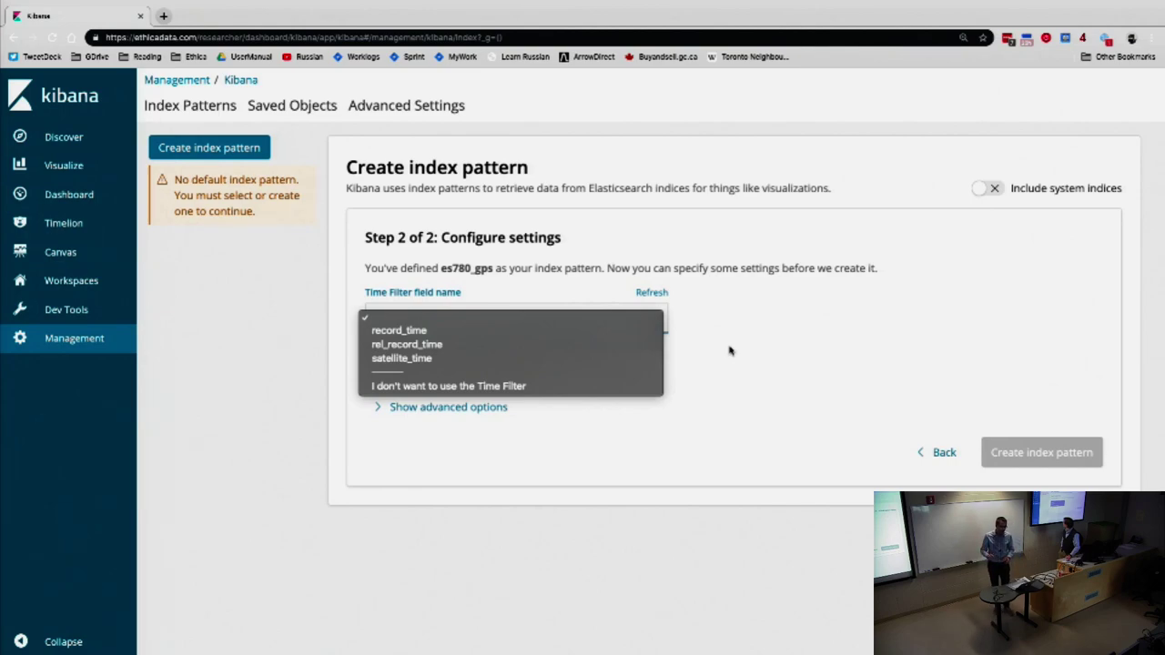
left_click(489, 333)
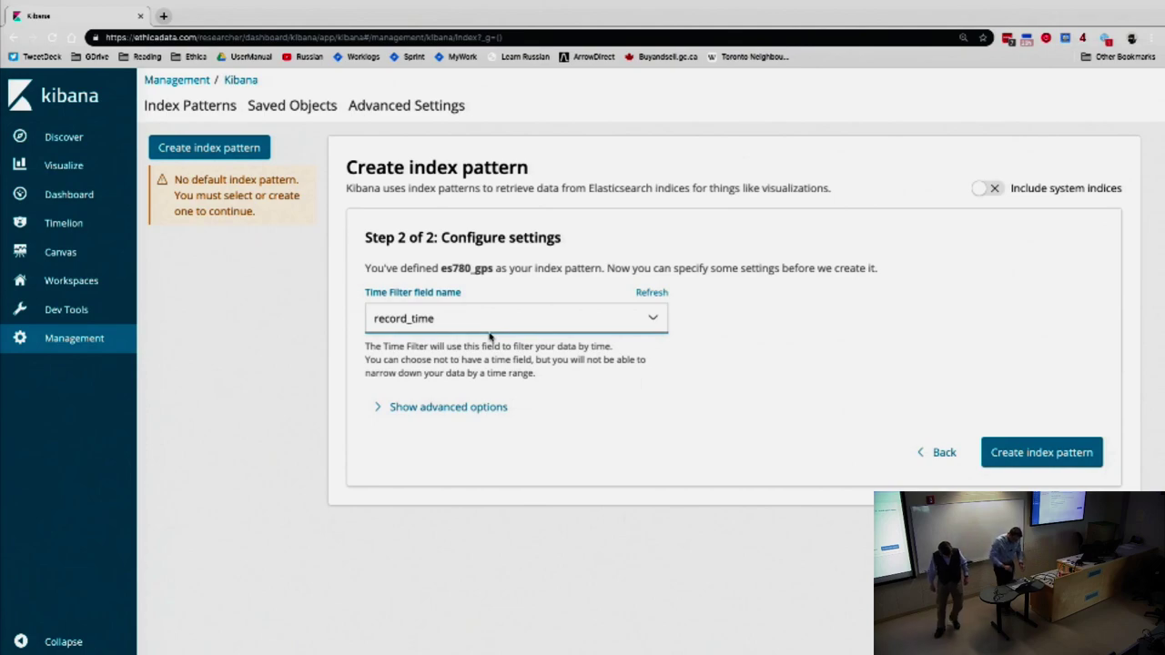
left_click(1038, 458)
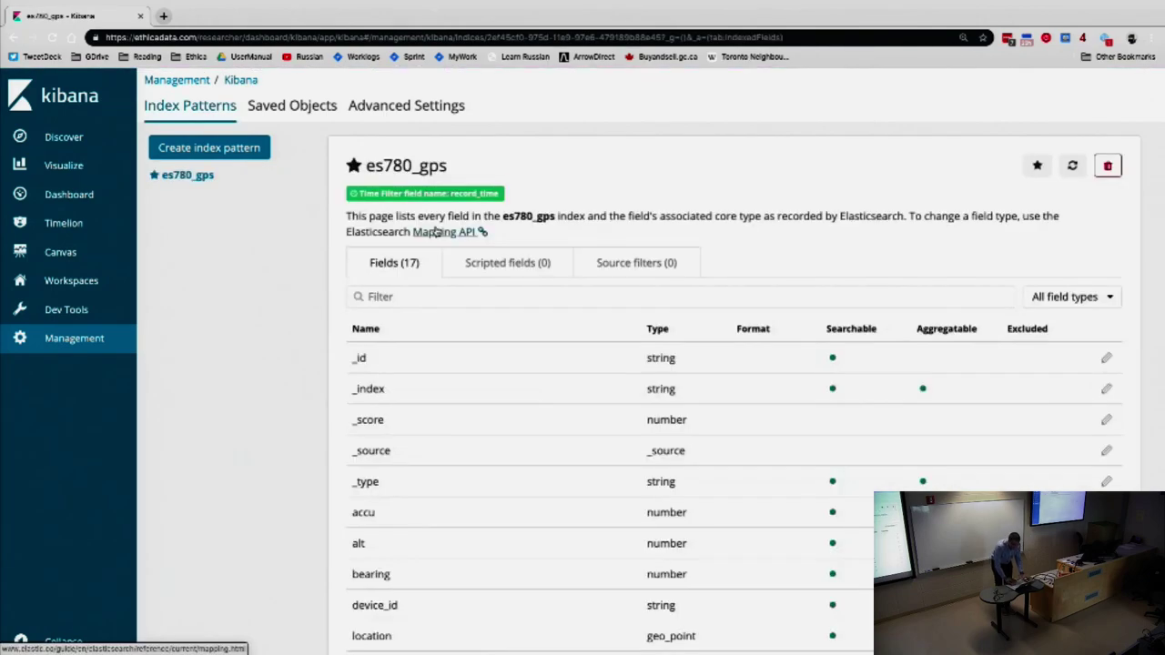
Open learn.ethicadata.com in a new browser tab and go to the Data Sources section of its reference documentation.
scroll(435, 232, "down", 1)
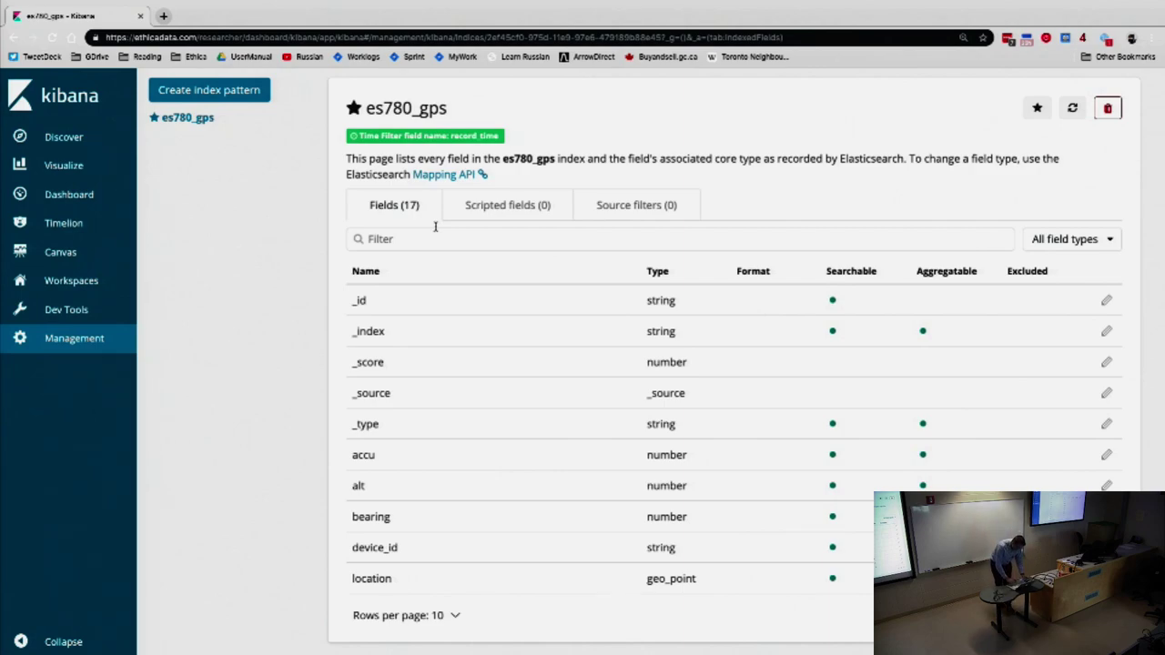
key("ctrl+t")
type("le")
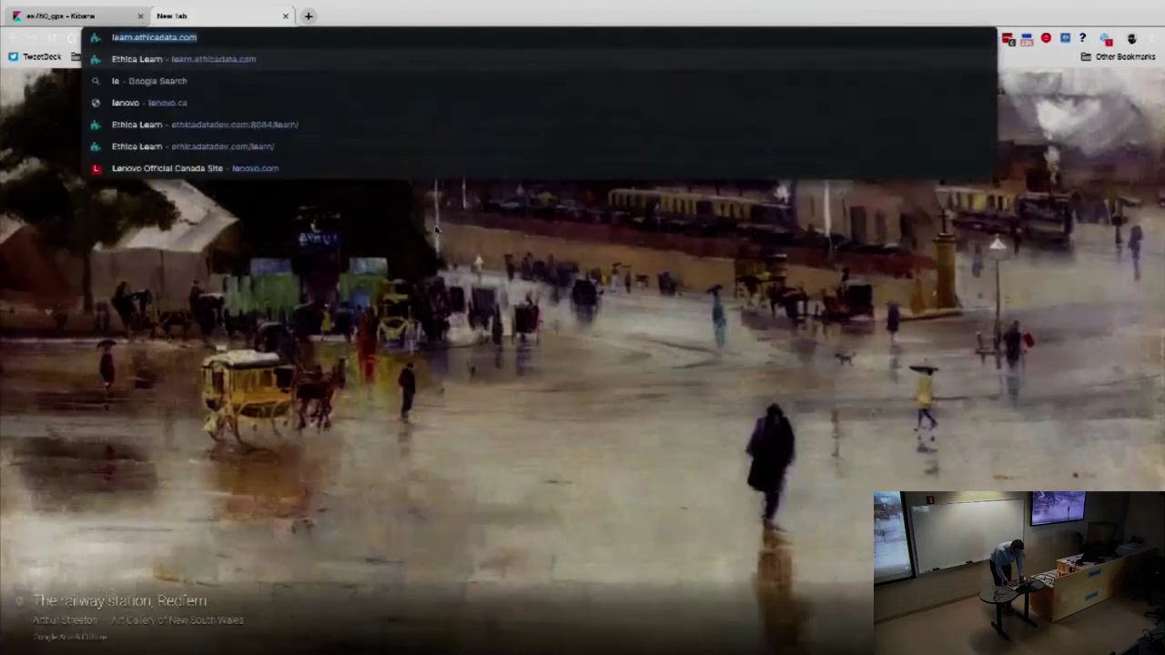
type("a")
key("Return")
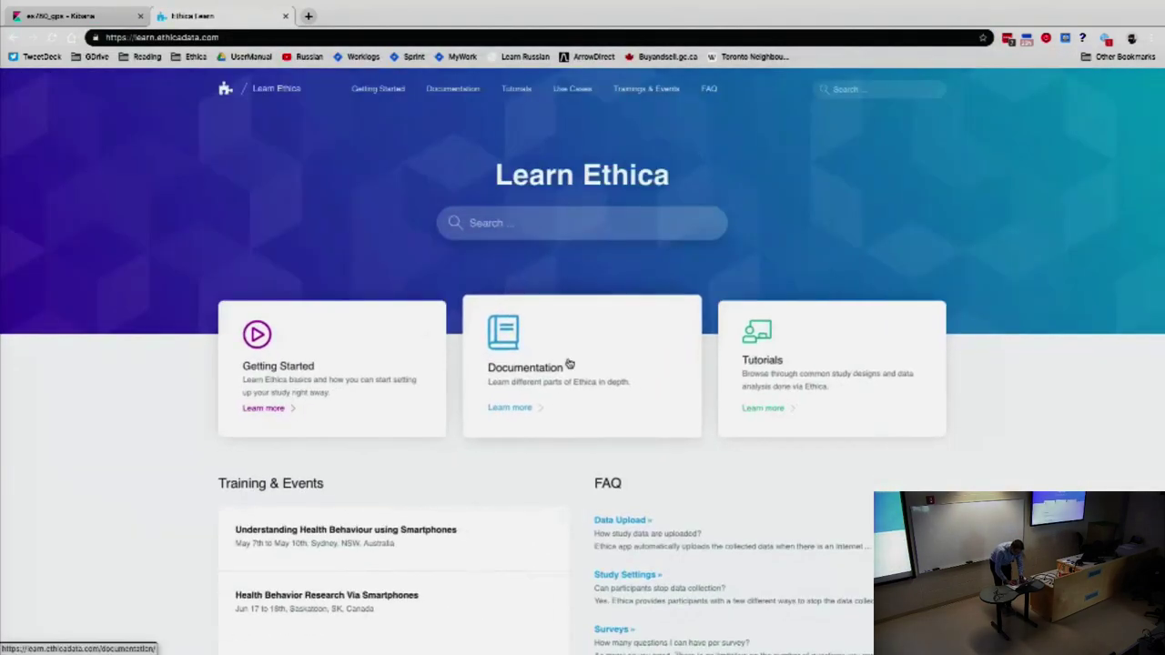
left_click(526, 414)
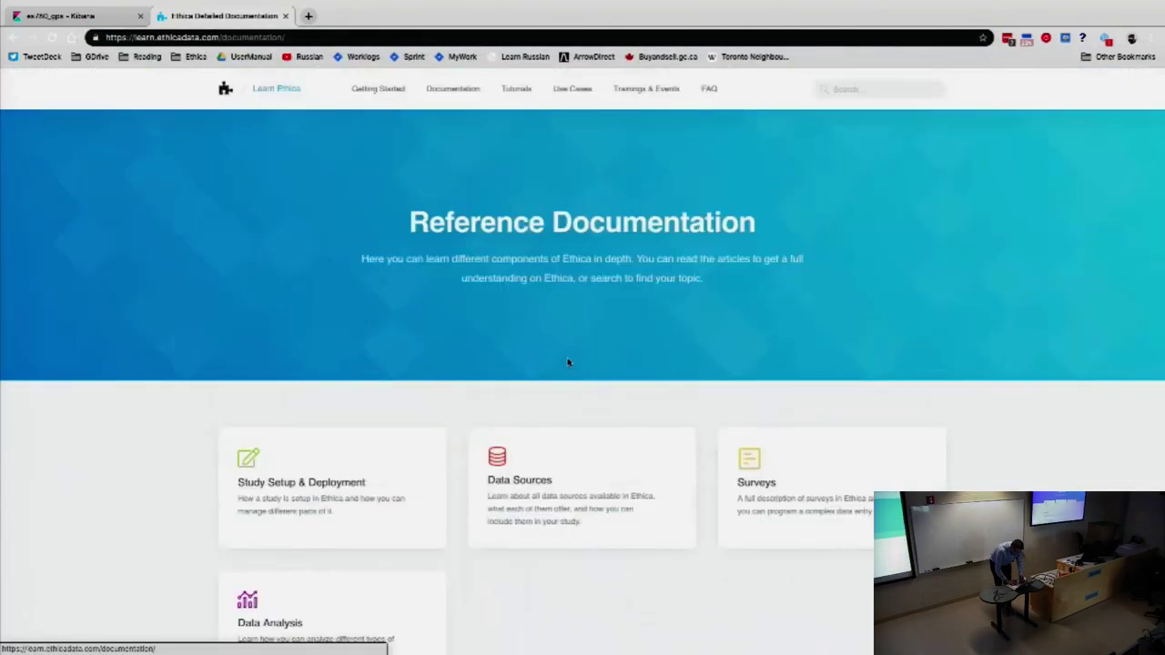
left_click(526, 442)
Read the Common Data Fields section of the Data Sources documentation.
scroll(465, 362, "down", 10)
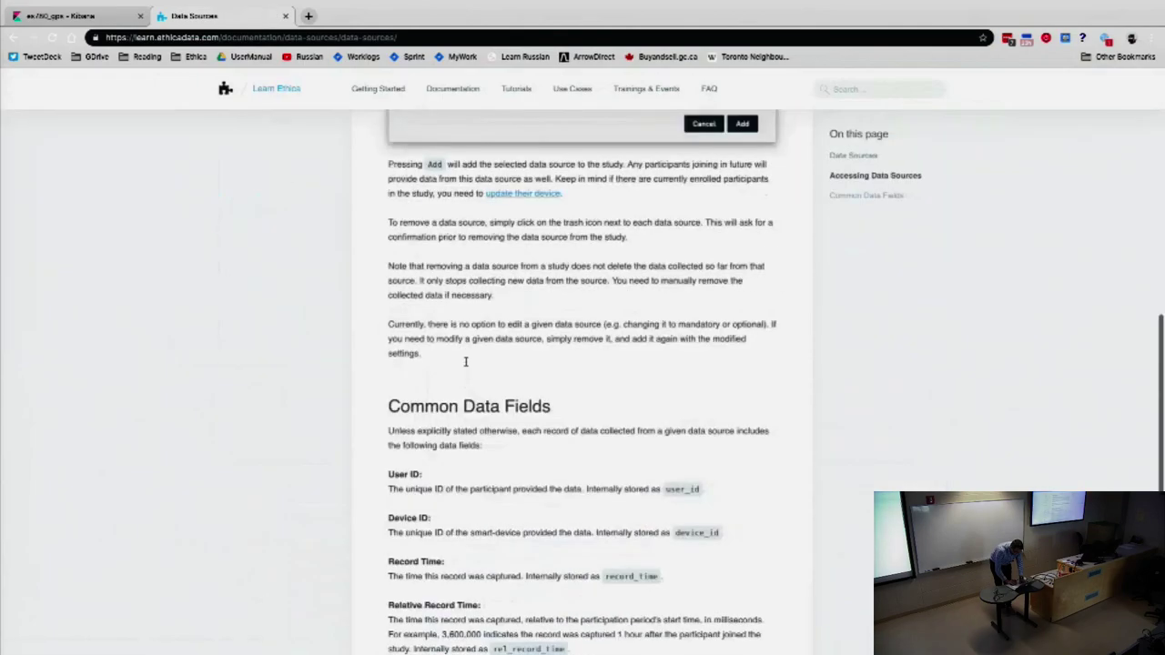
scroll(465, 362, "down", 5)
scroll(465, 364, "up", 5)
scroll(465, 369, "down", 3)
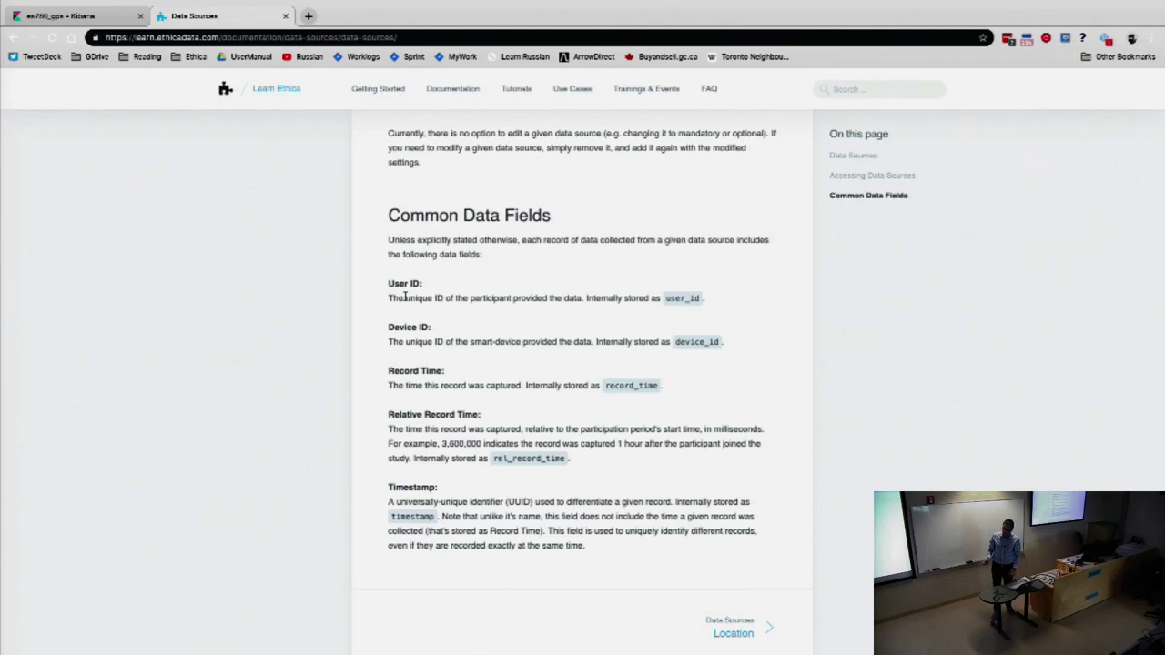
scroll(405, 297, "up", 5)
scroll(405, 297, "up", 4)
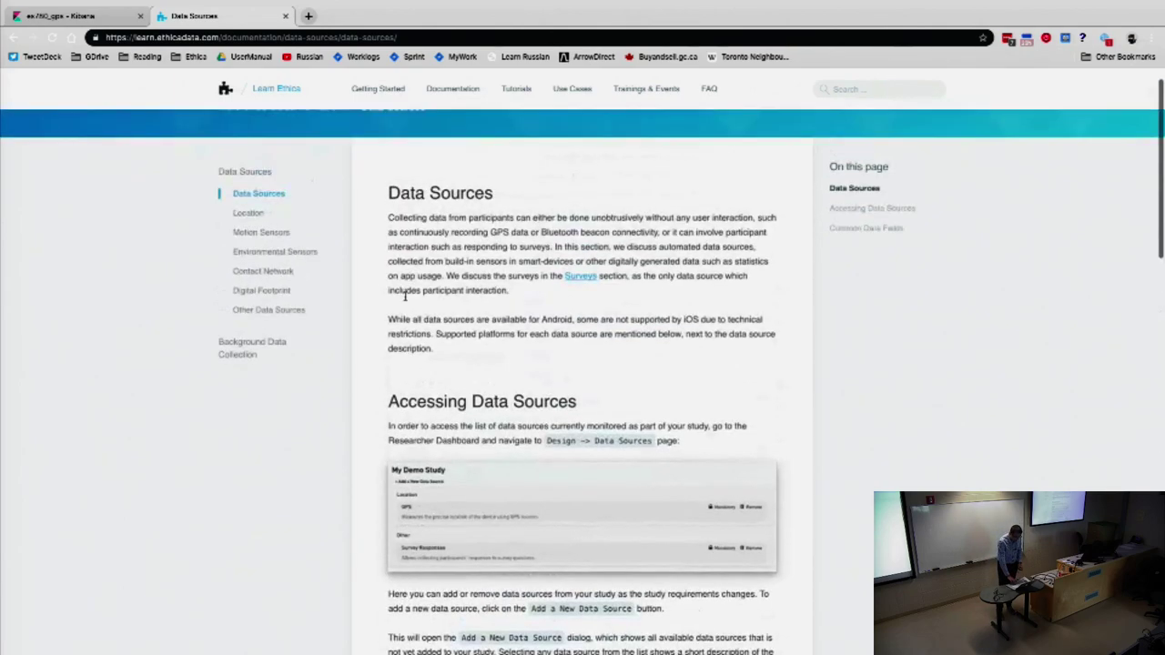
Read the GPS record fields on the Location documentation page, and return to the Kibana tab.
left_click(247, 247)
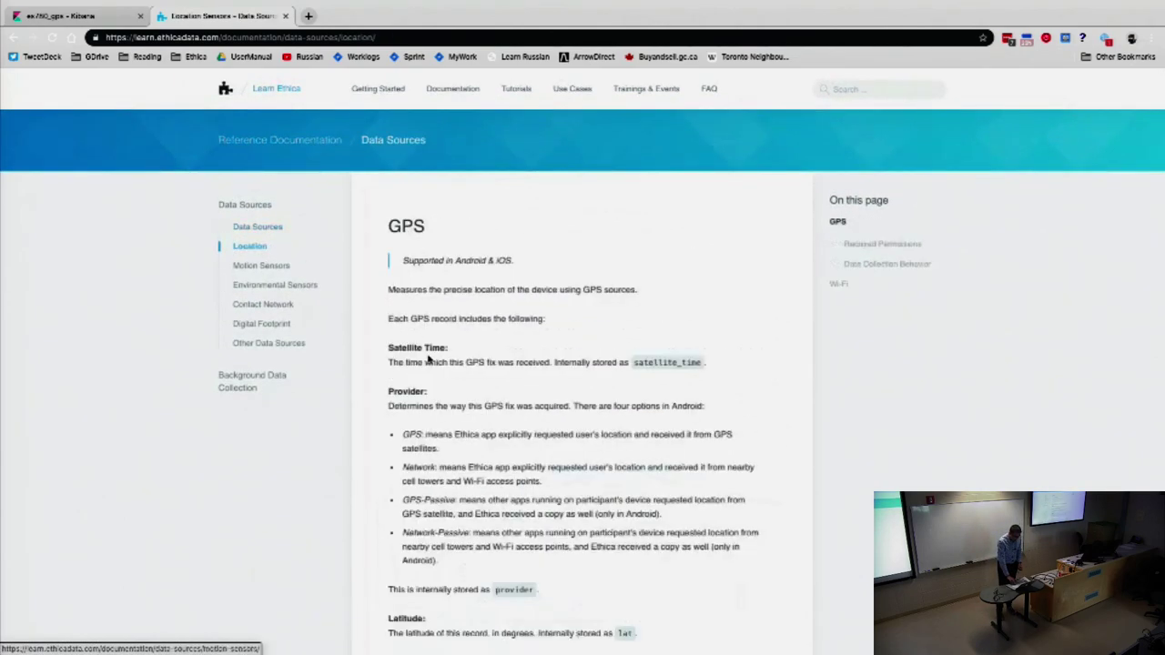
scroll(429, 359, "down", 3)
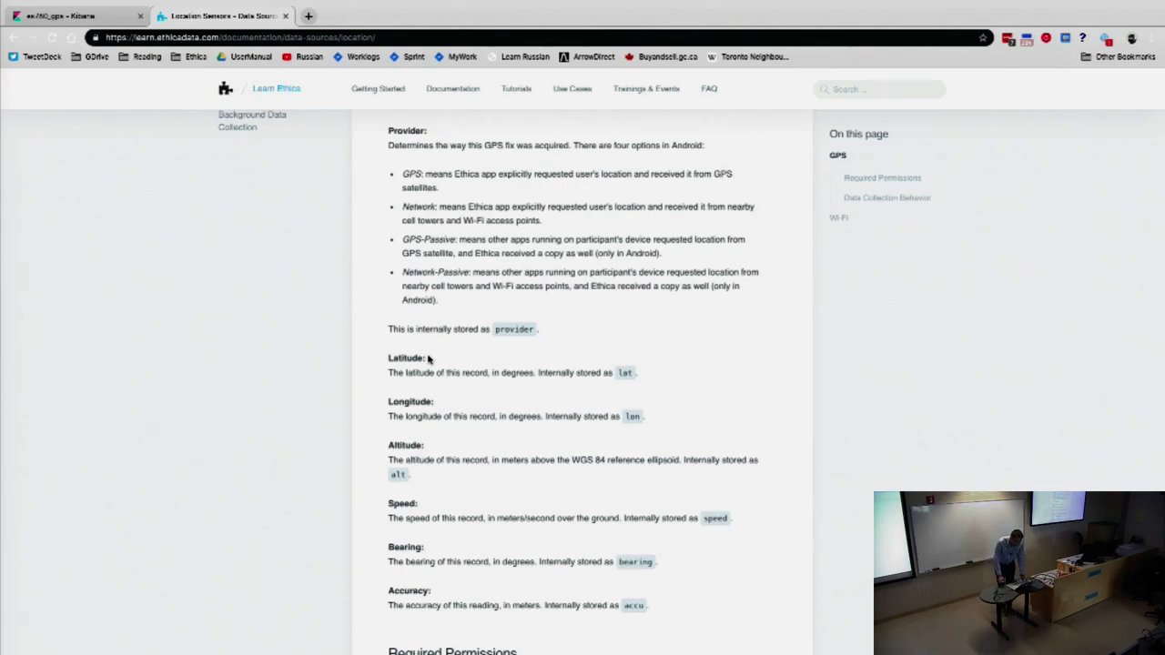
key("ctrl+shift+Tab")
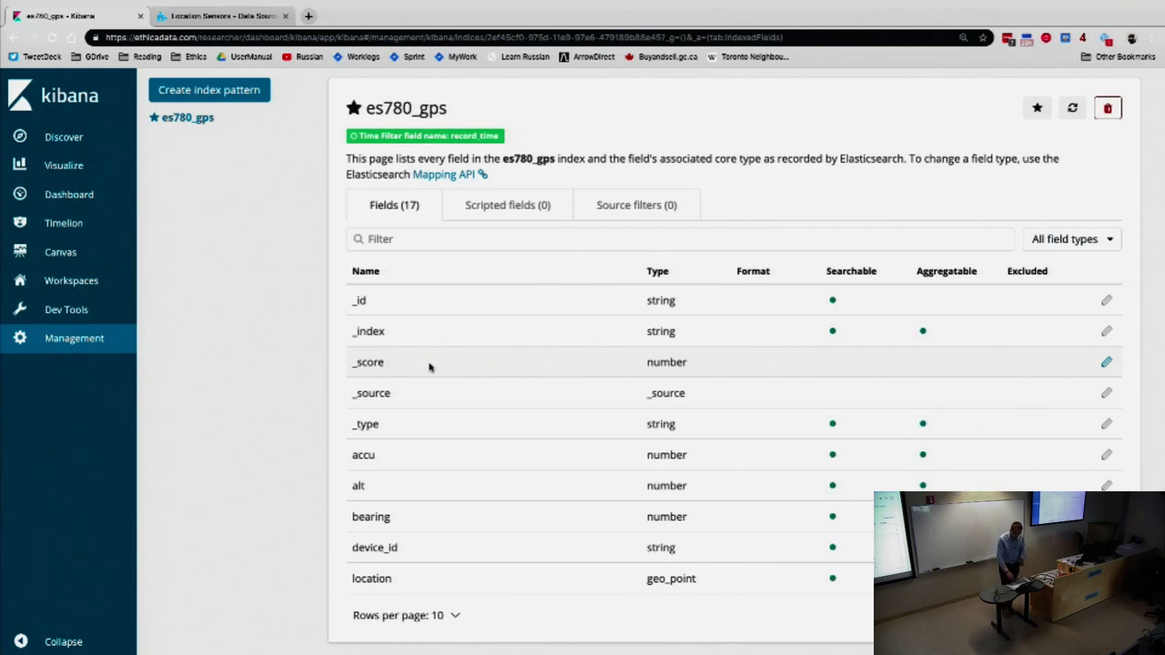
Show the es780_gps records in Discover for the last 24 hours.
left_click(66, 149)
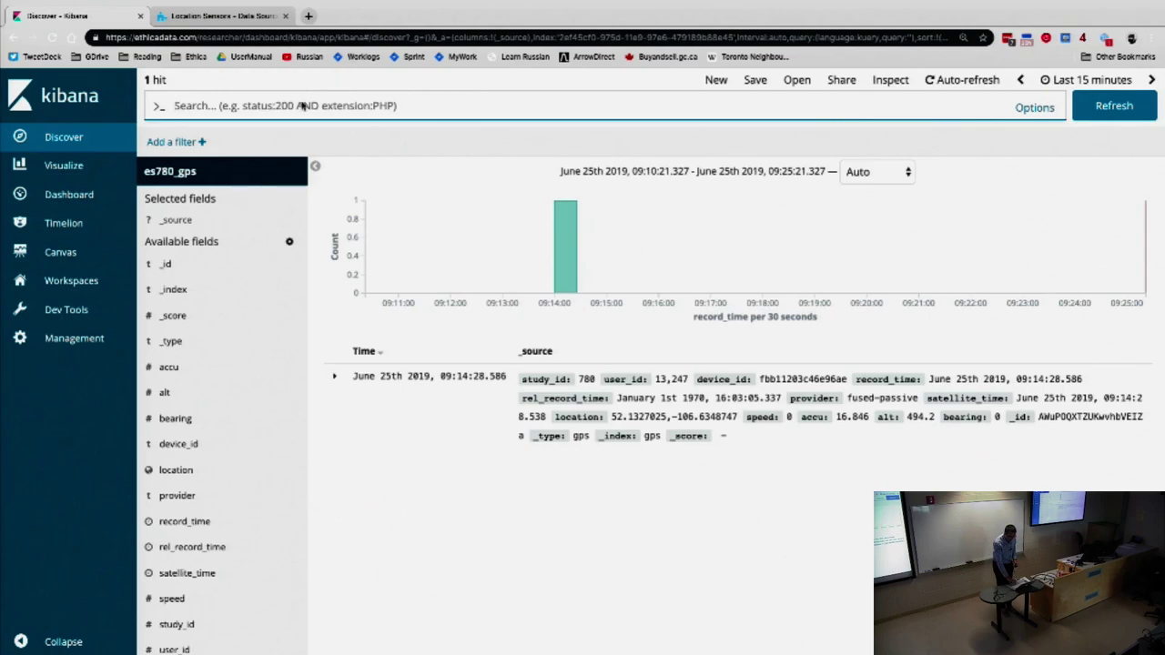
left_click(1078, 81)
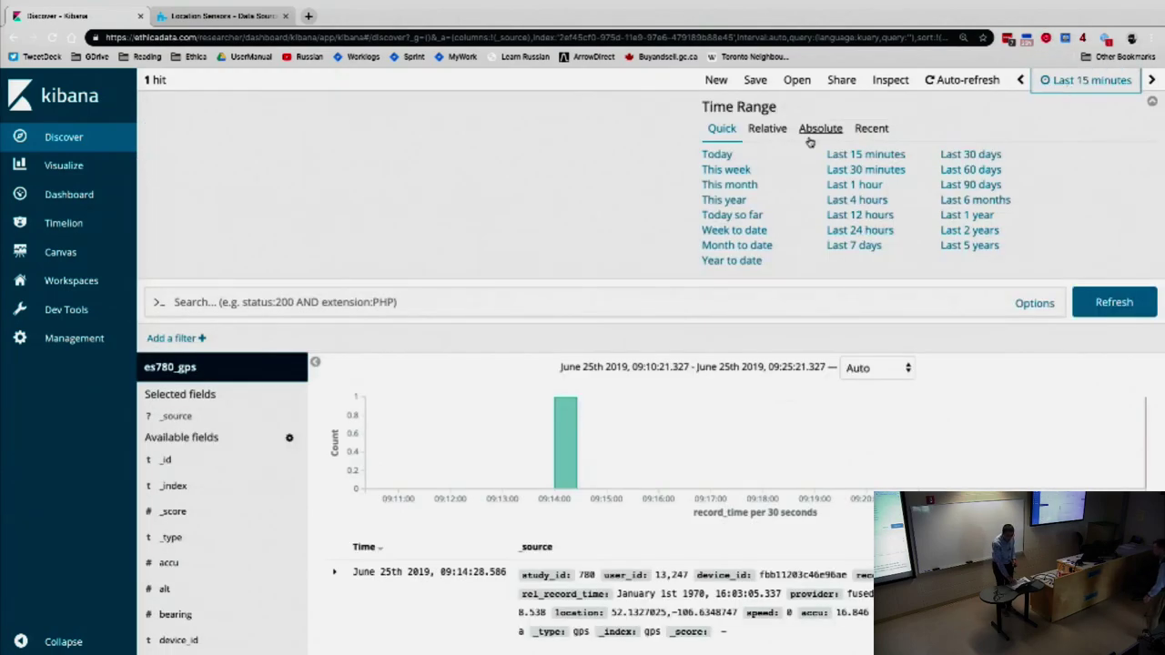
left_click(869, 233)
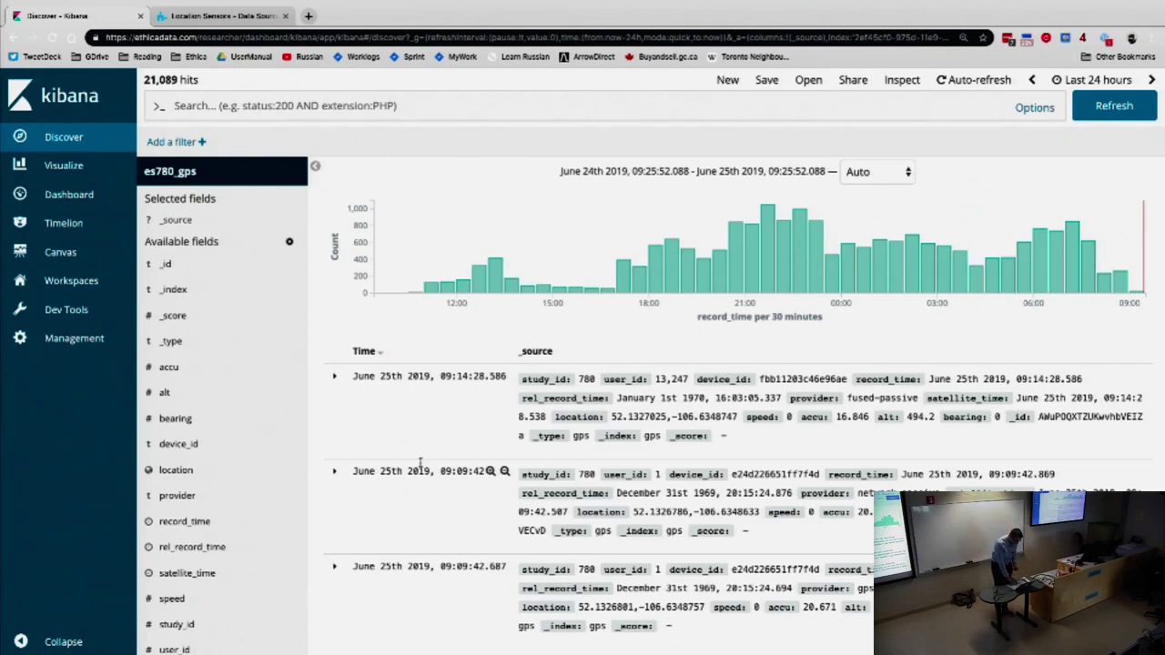
Collapse the navigation sidebar and show the user_id, location and accu fields as columns in the record table.
left_click(83, 640)
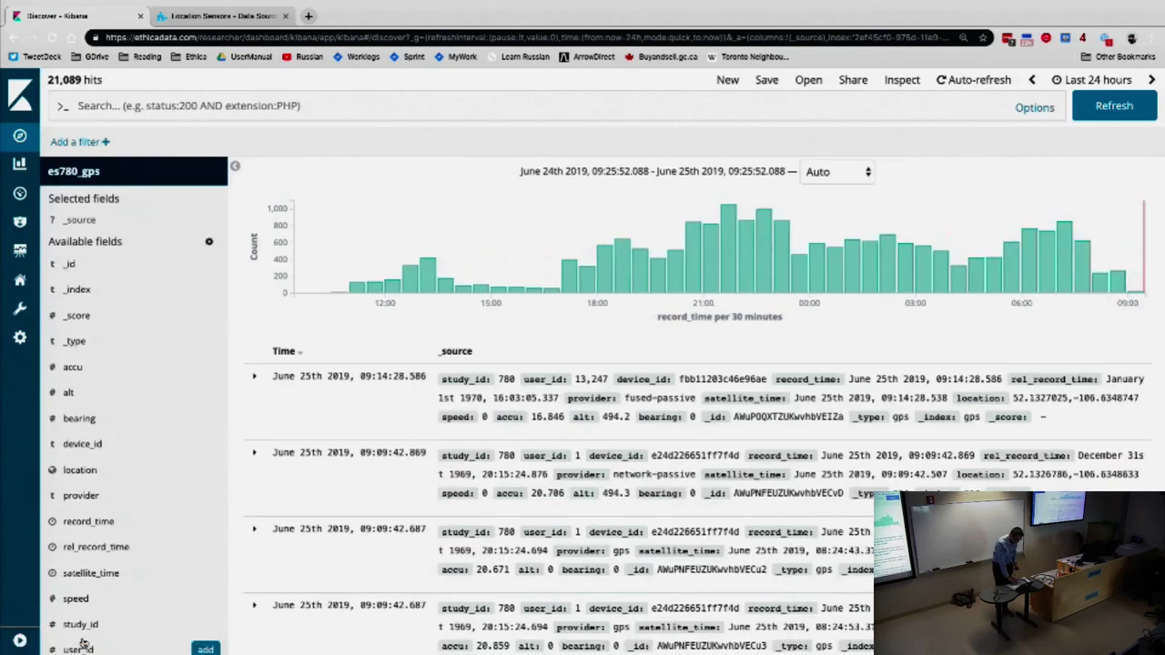
scroll(162, 481, "down", 3)
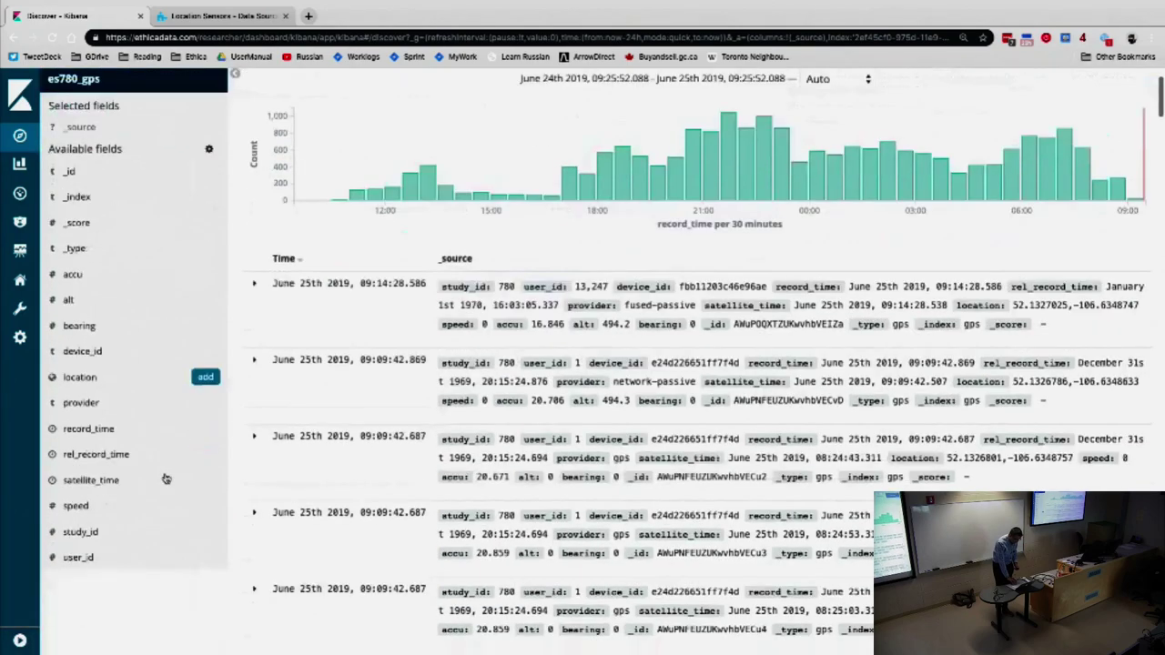
scroll(166, 479, "up", 1)
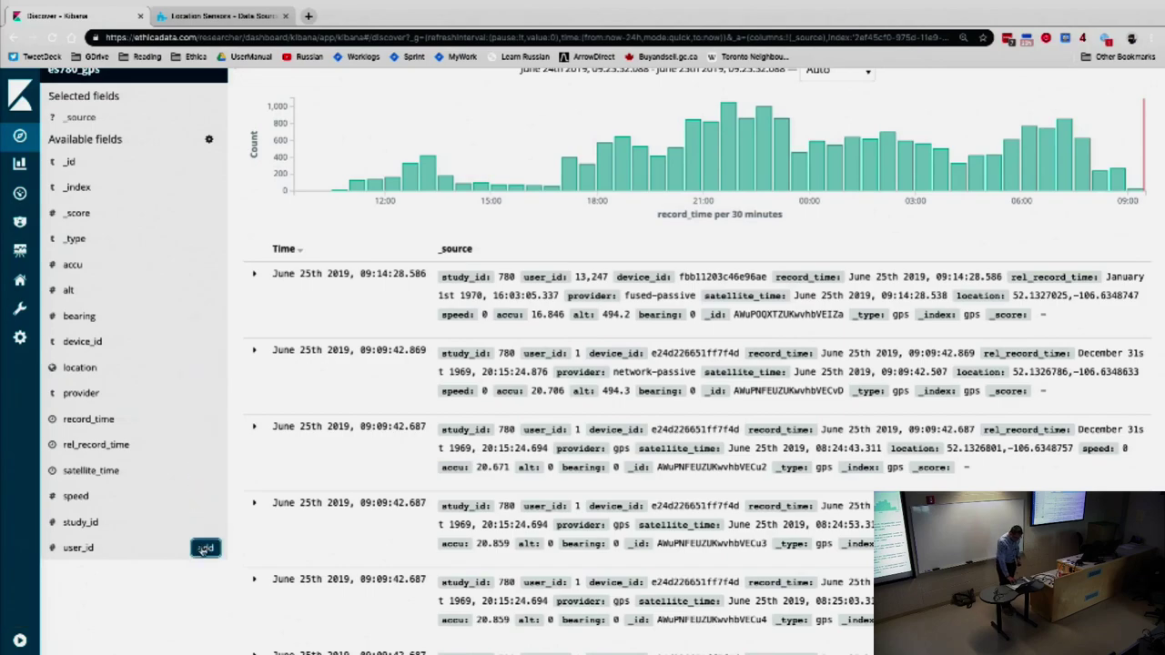
left_click(205, 547)
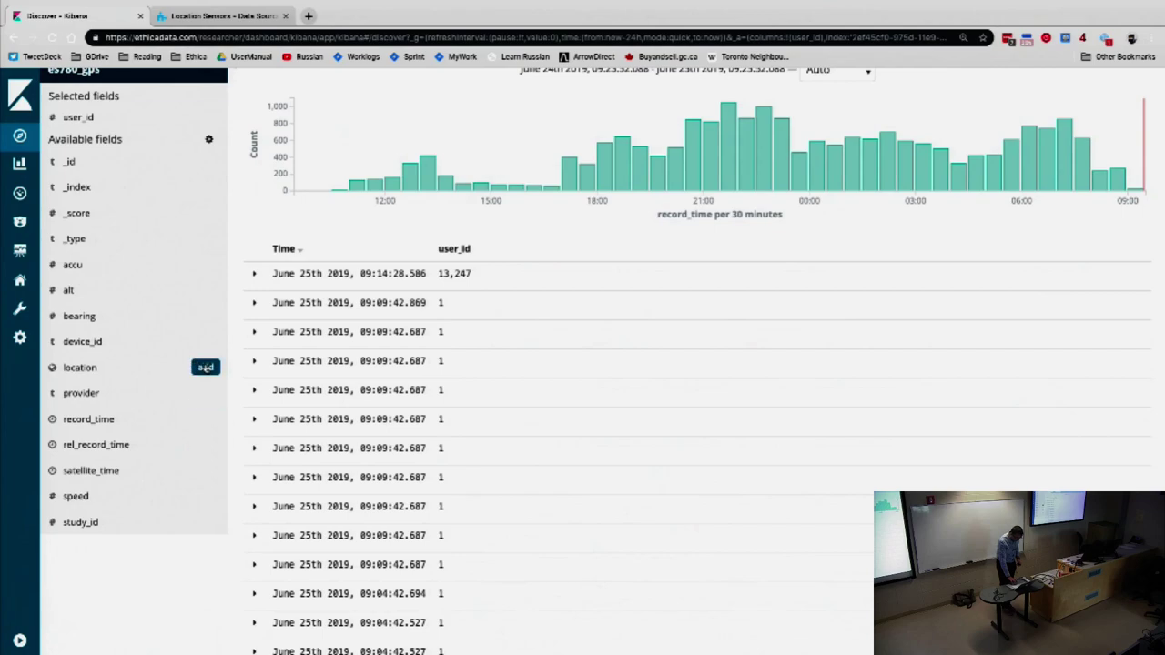
left_click(205, 366)
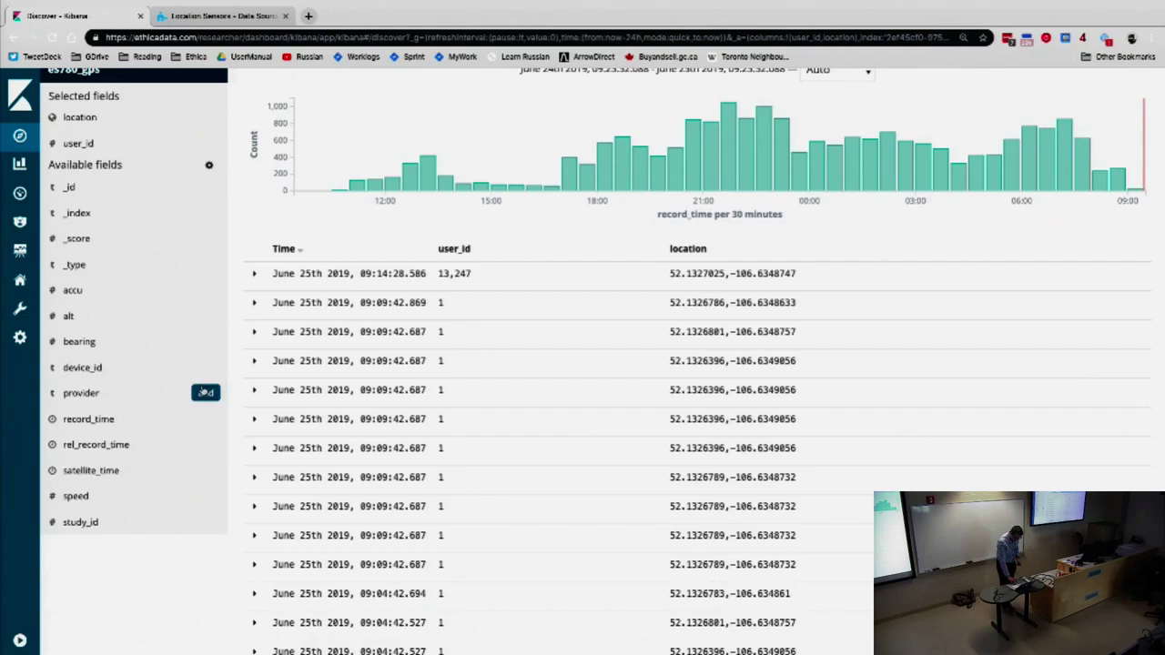
scroll(205, 281, "up", 1)
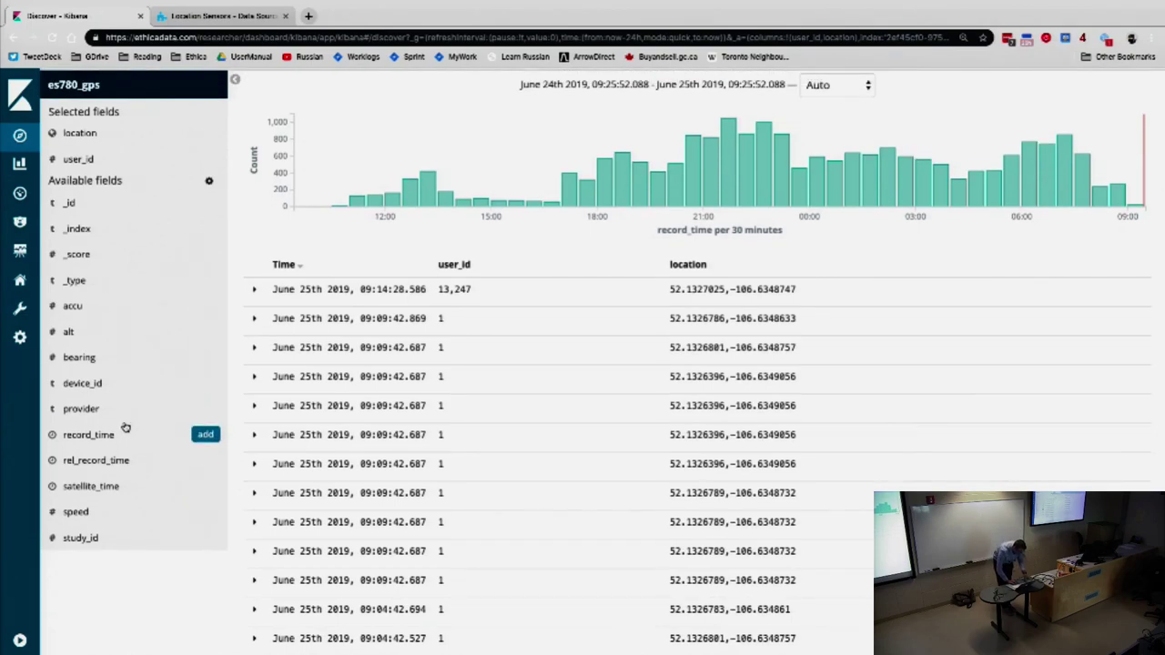
scroll(125, 427, "up", 2)
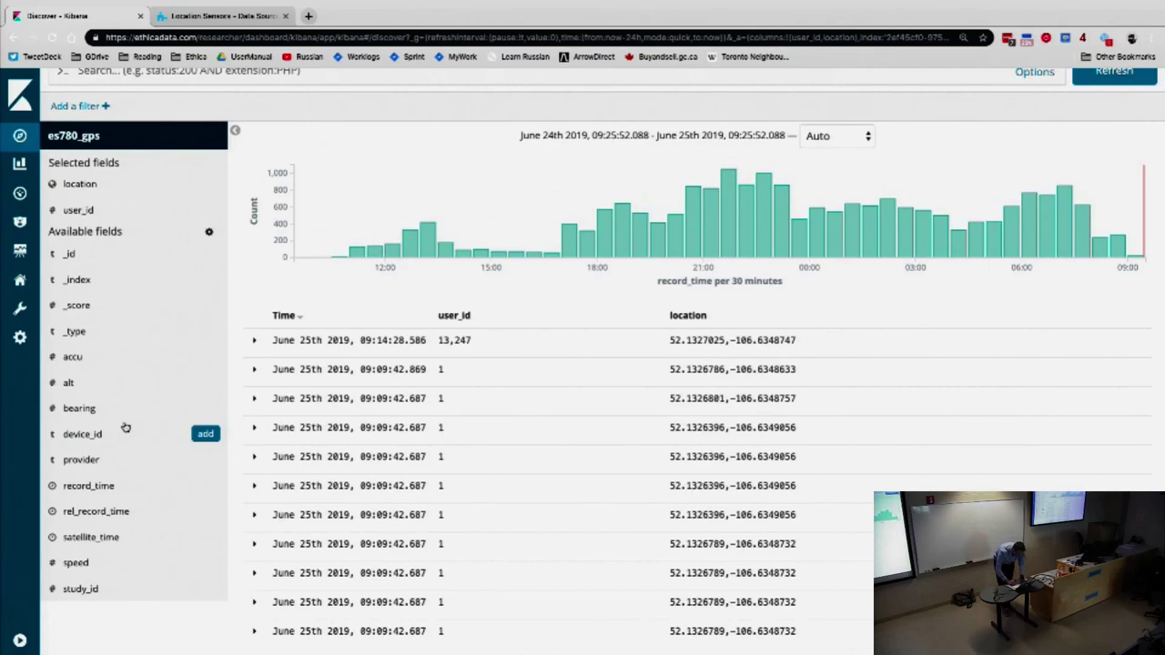
left_click(206, 357)
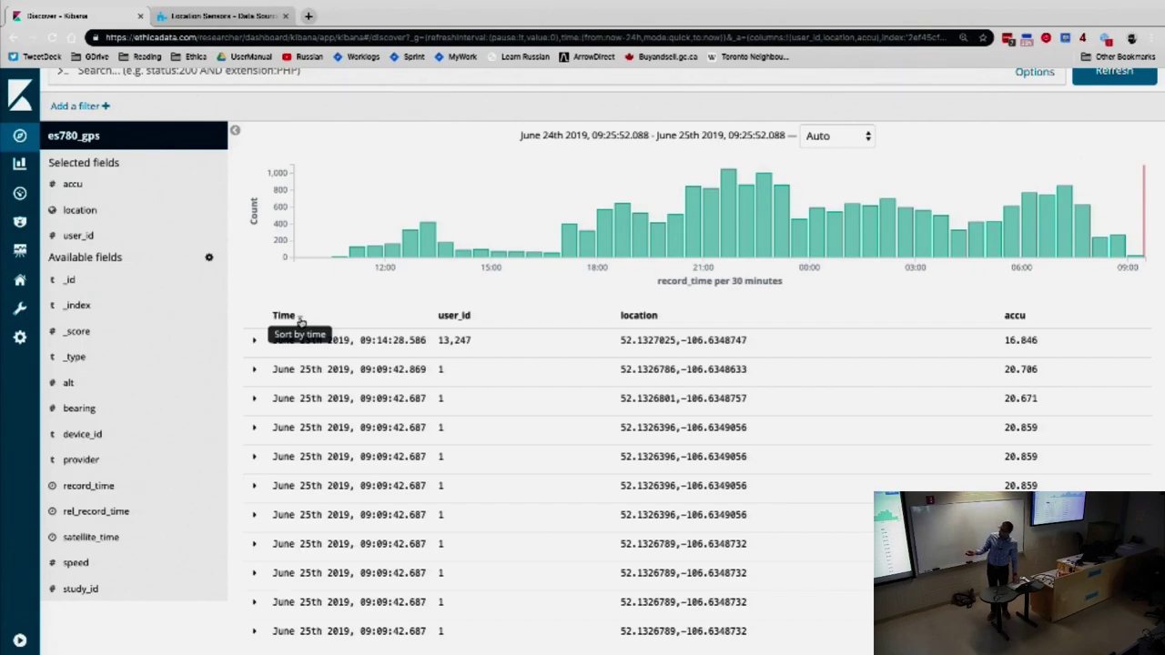
Sort the GPS records by time, oldest first, and look through the earliest ones.
left_click(300, 315)
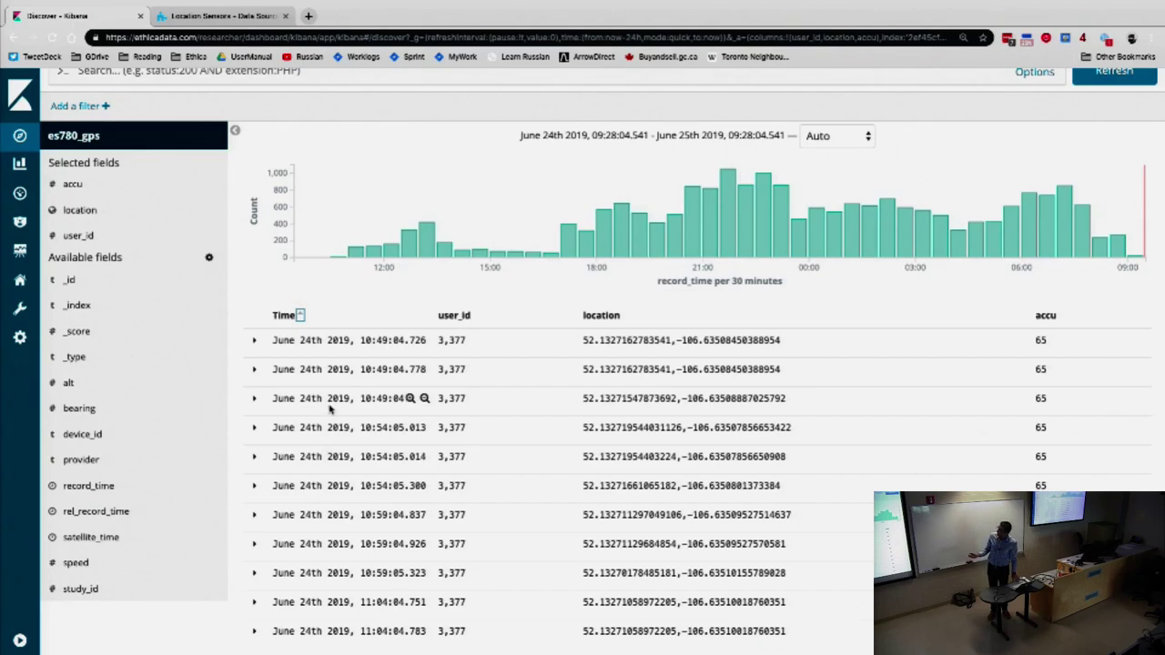
scroll(329, 409, "down", 4)
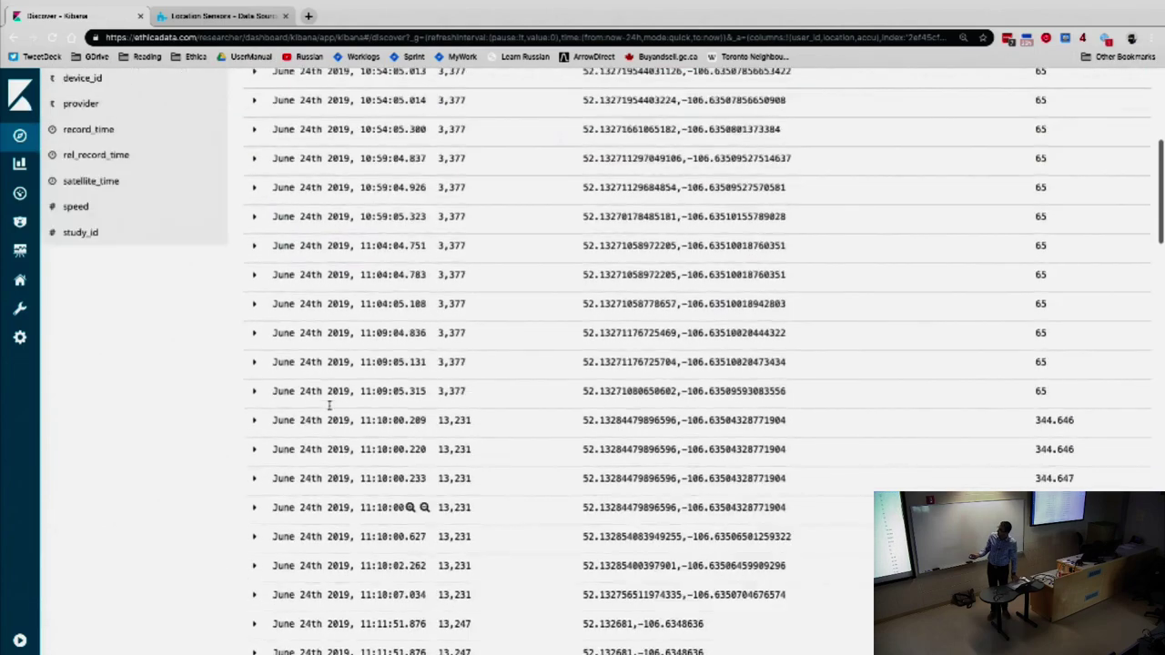
scroll(331, 409, "up", 5)
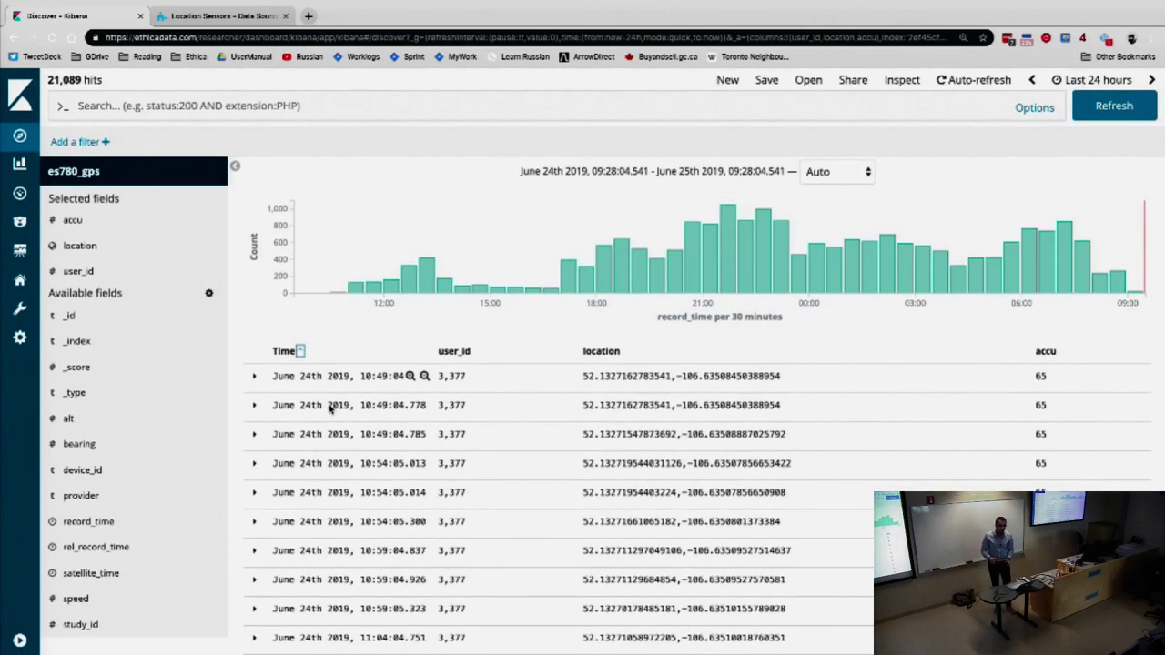
Add a filter that keeps only records with accu between 1 and 100.
left_click(87, 142)
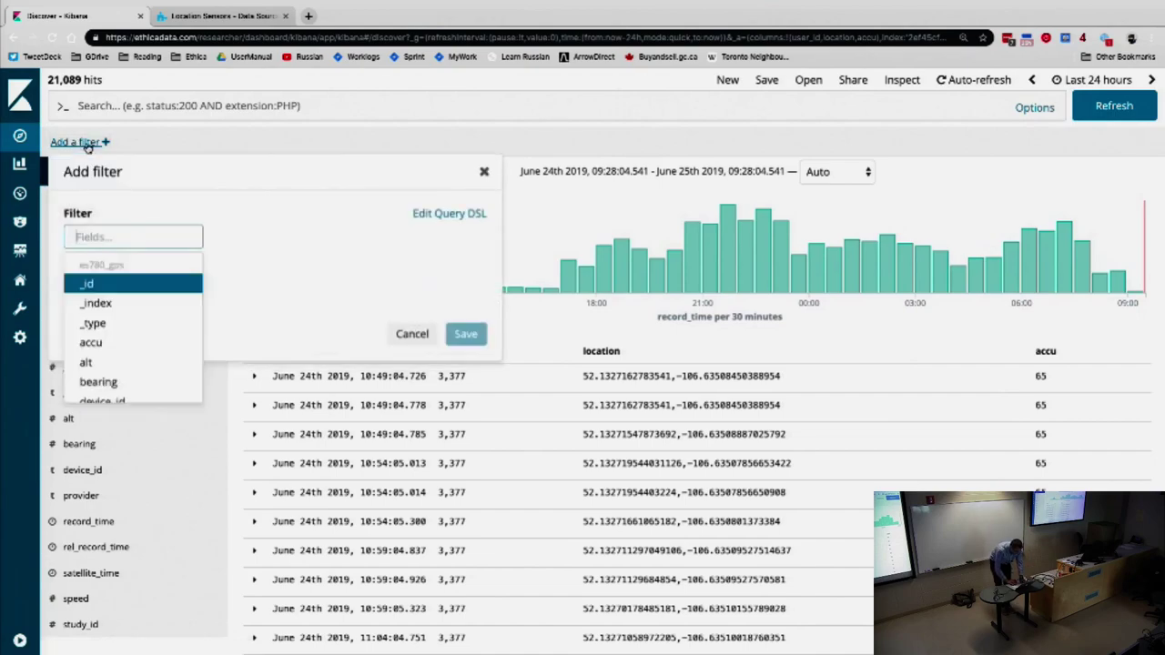
type("acccu")
key("BackSpace")
key("BackSpace")
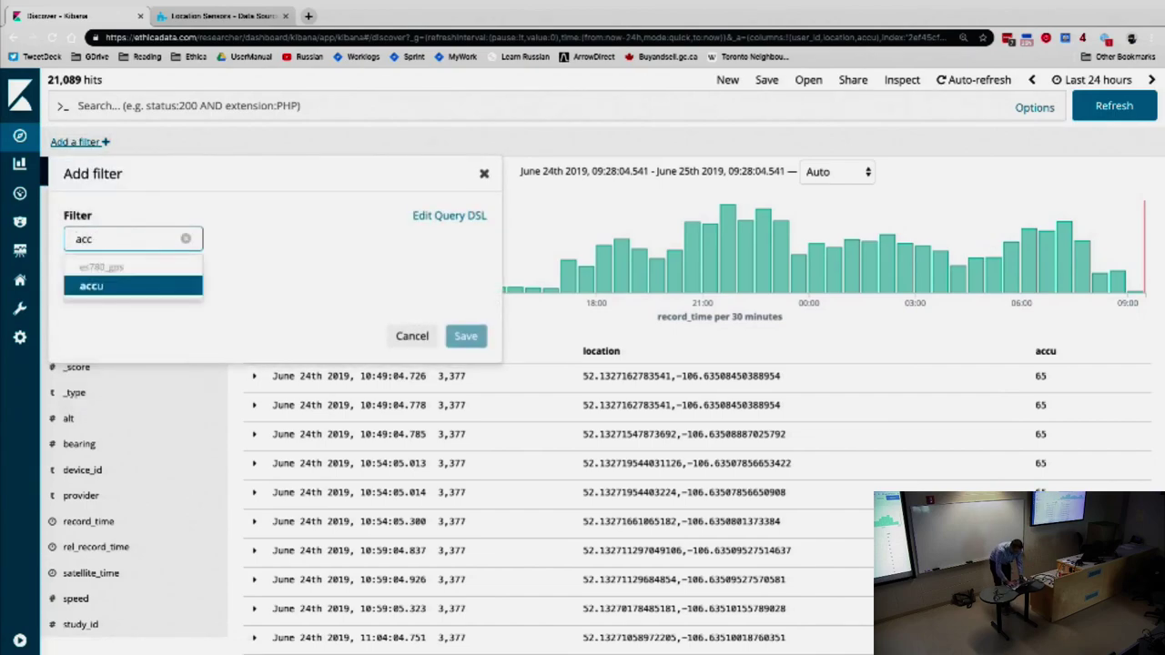
key("Return")
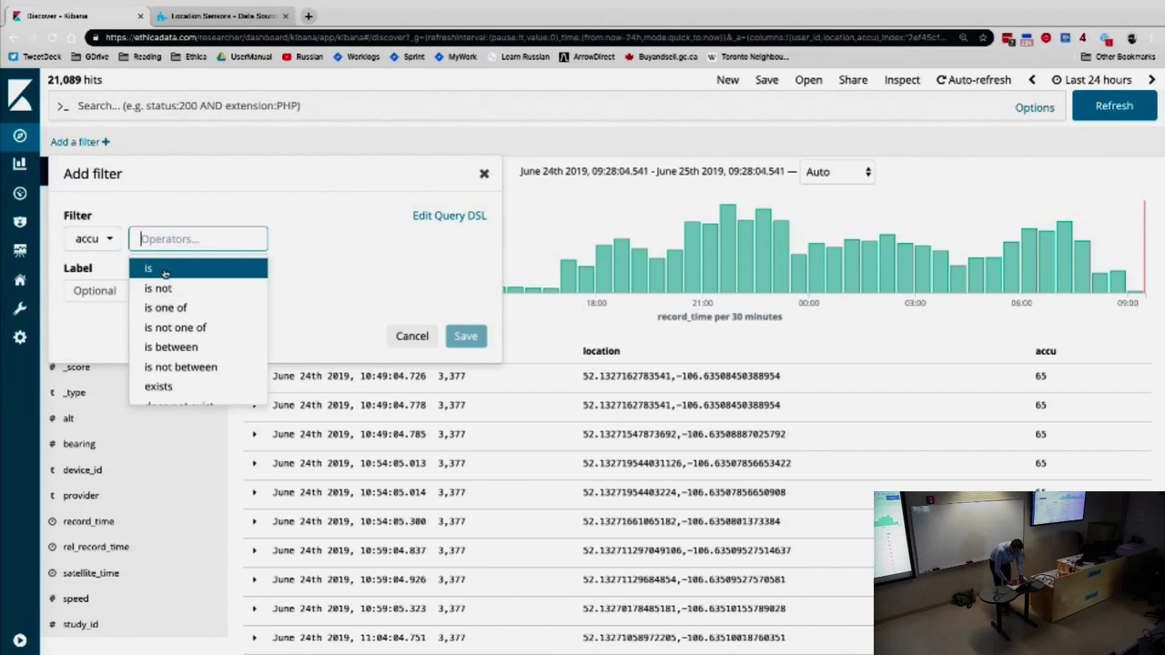
left_click(172, 347)
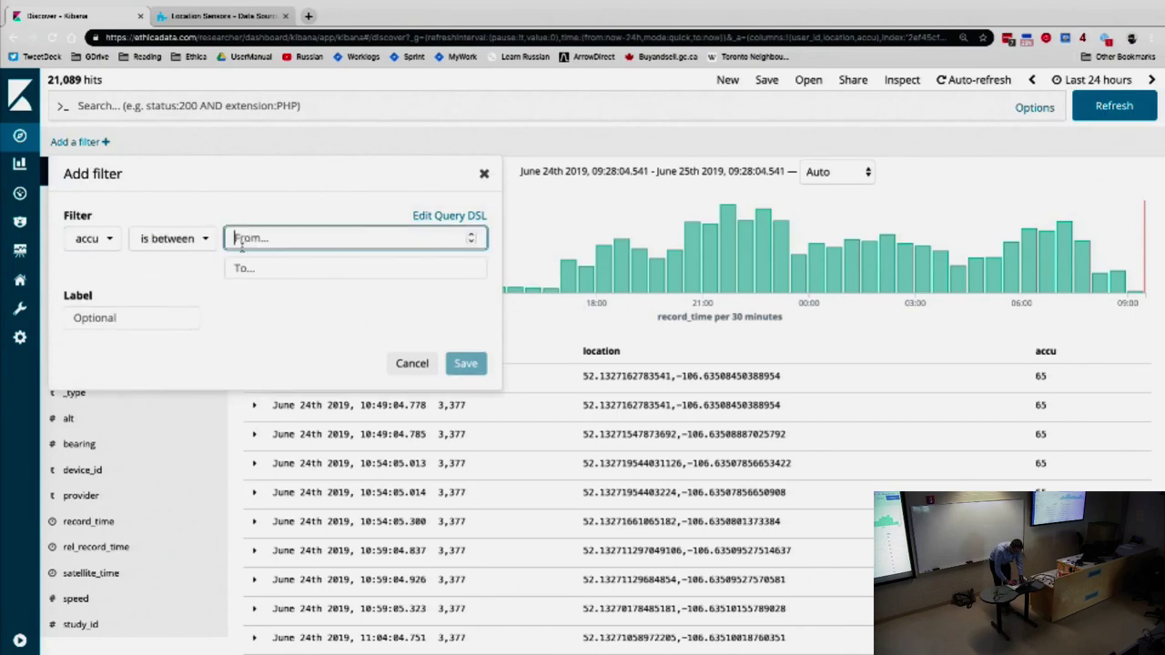
type("1")
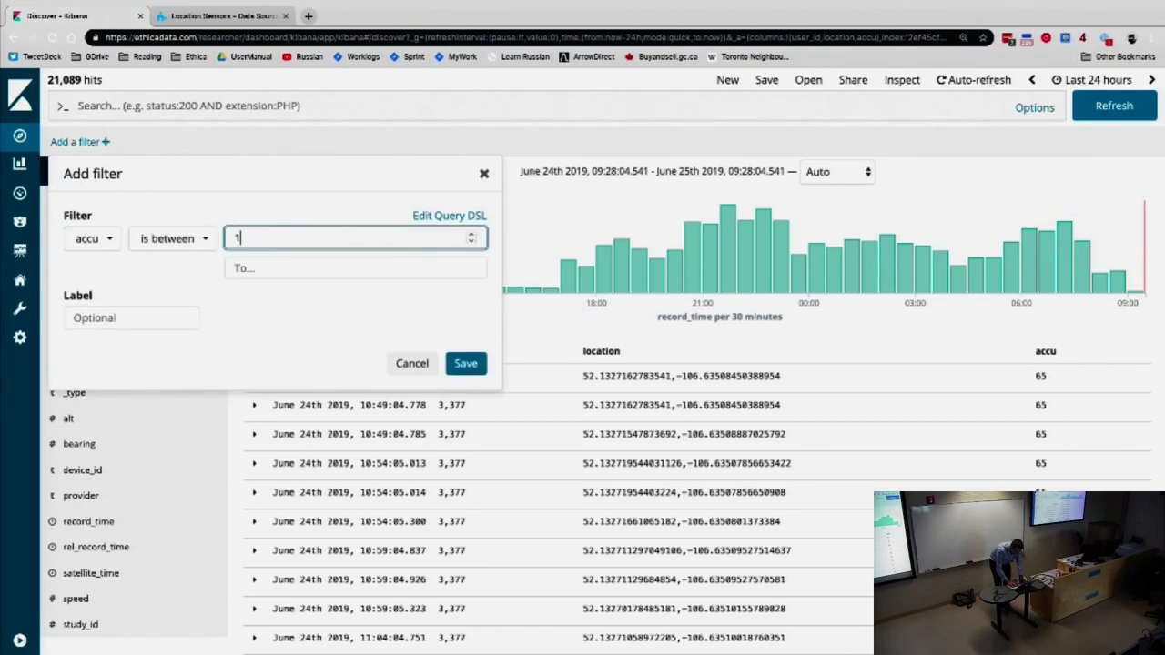
key("Tab")
type("100")
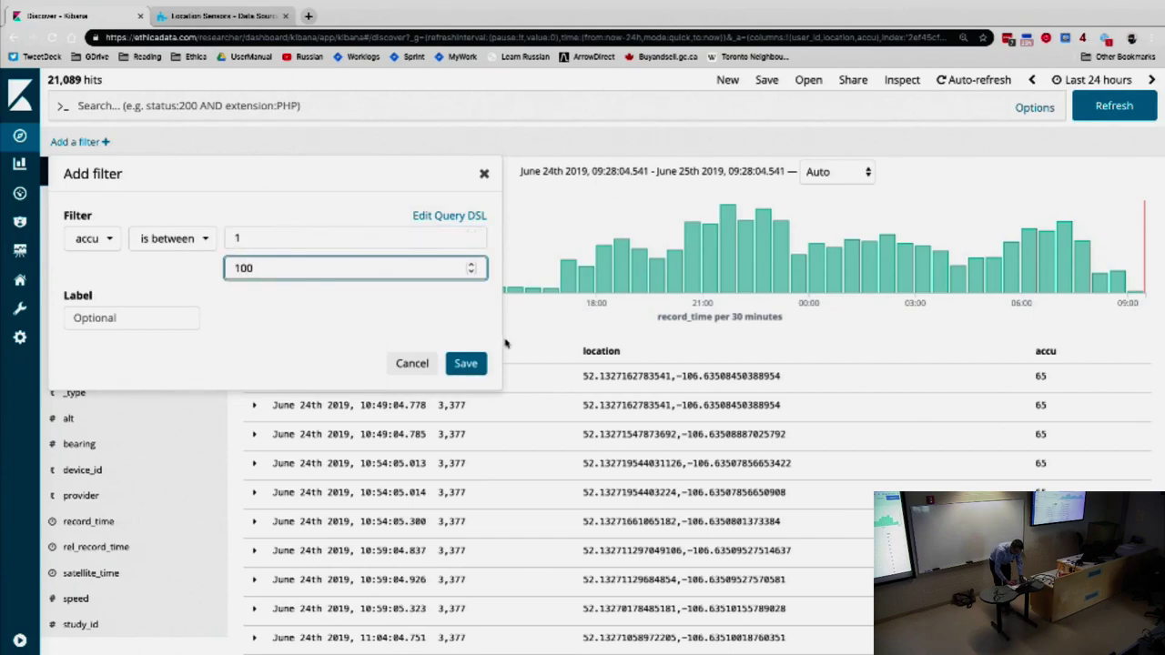
left_click(466, 364)
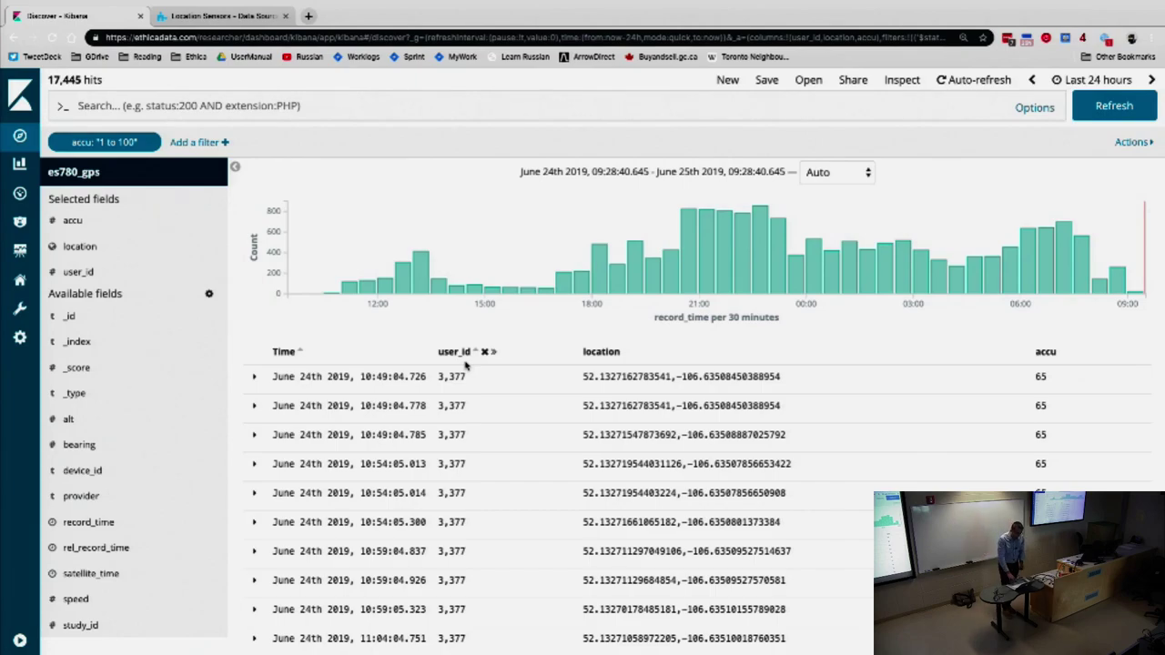
Add a filter for the user_id of the first listed participant and sort the records by time, newest first.
left_click(197, 143)
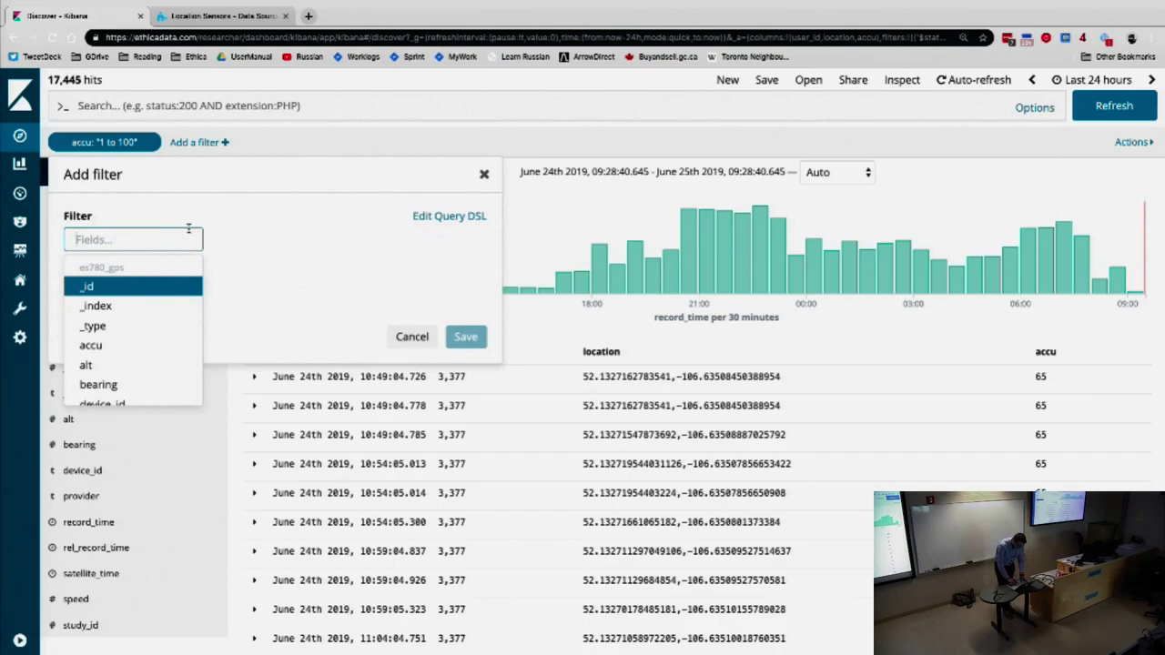
type("u")
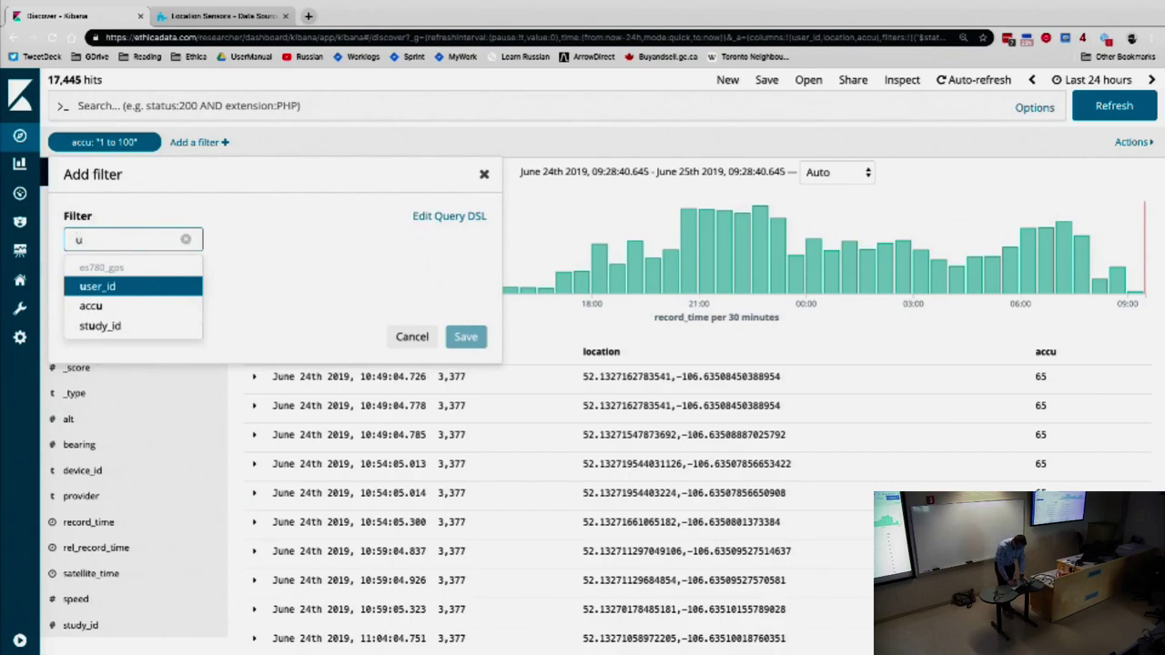
key("Return")
type("is")
key("Return")
type("3")
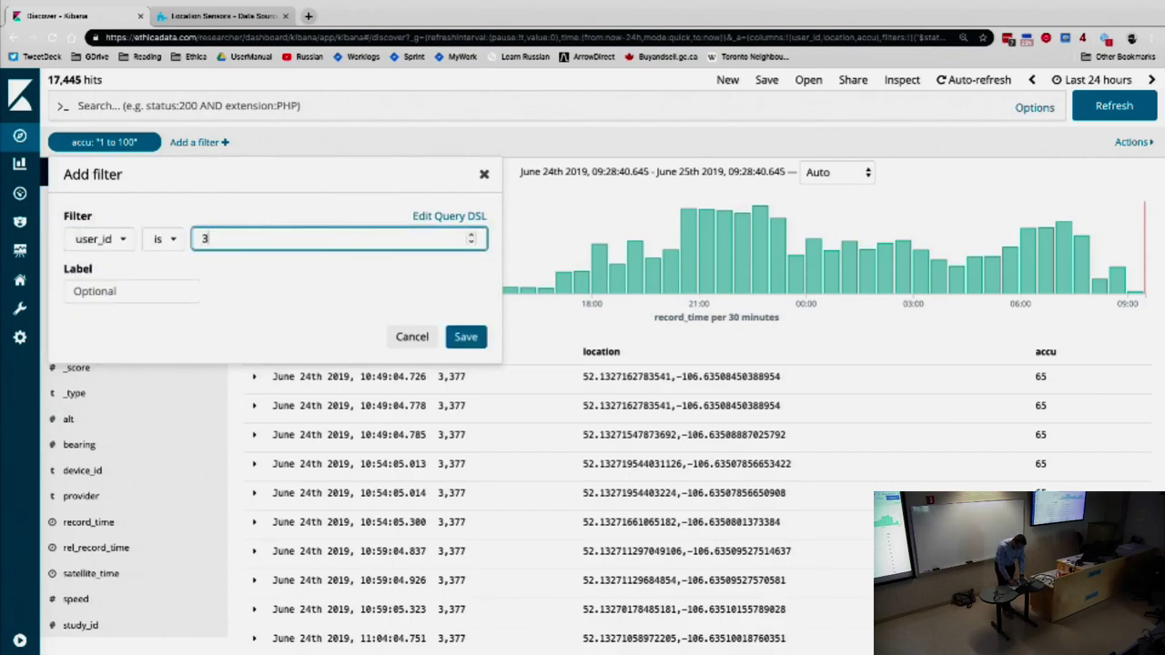
type("3777")
key("BackSpace")
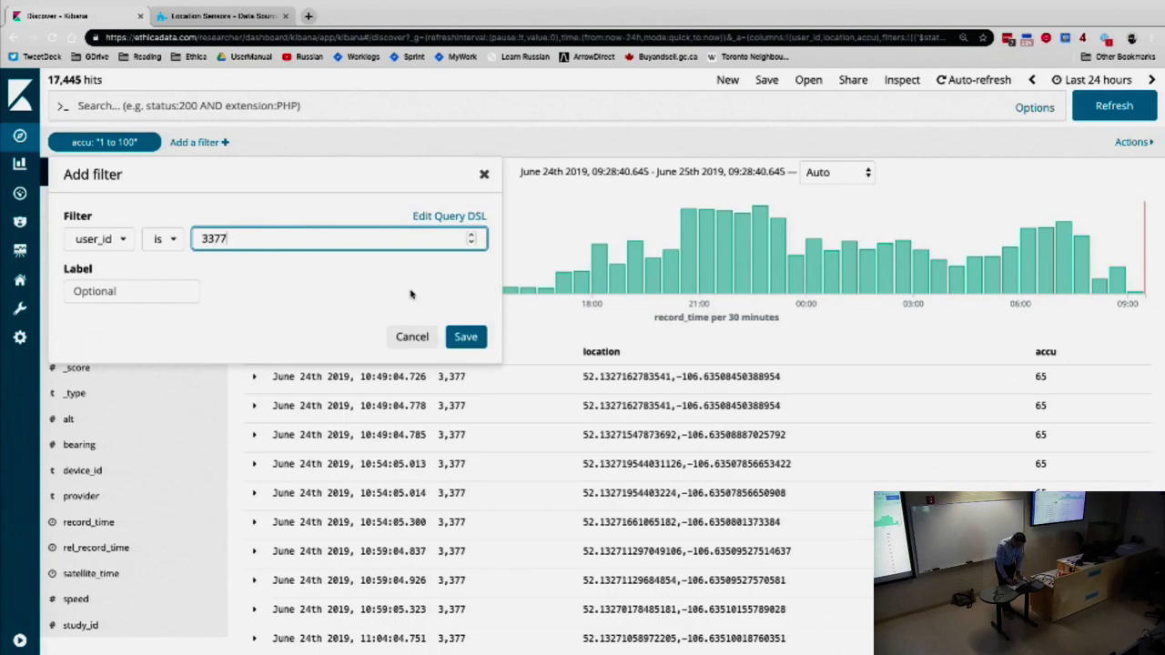
left_click(465, 336)
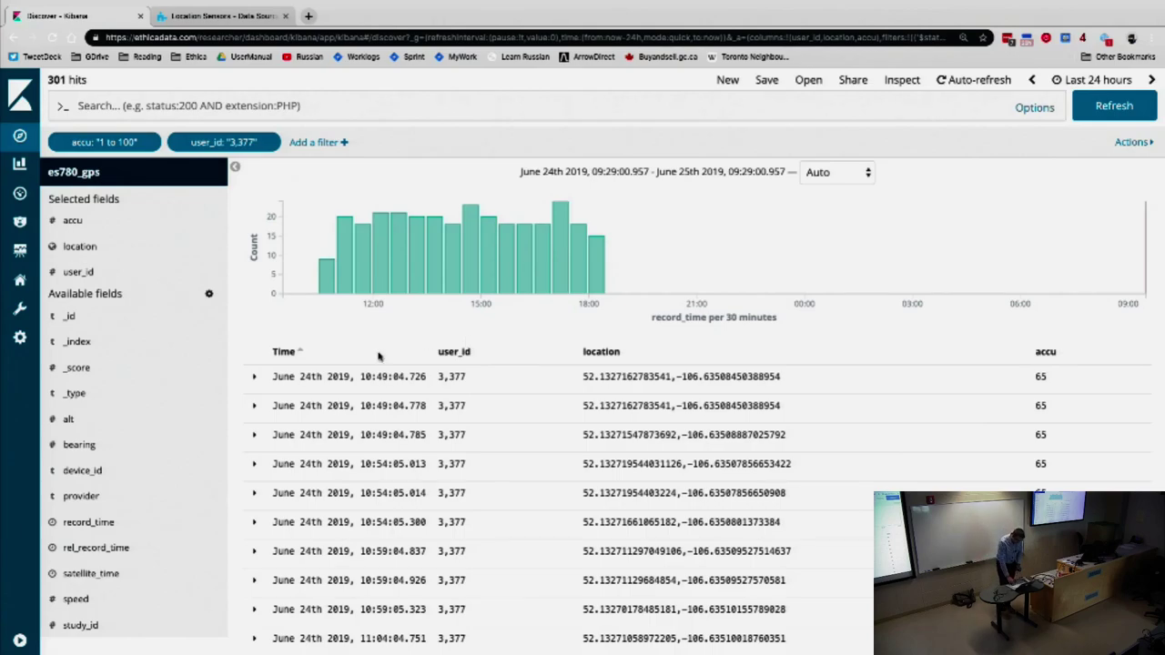
left_click(301, 352)
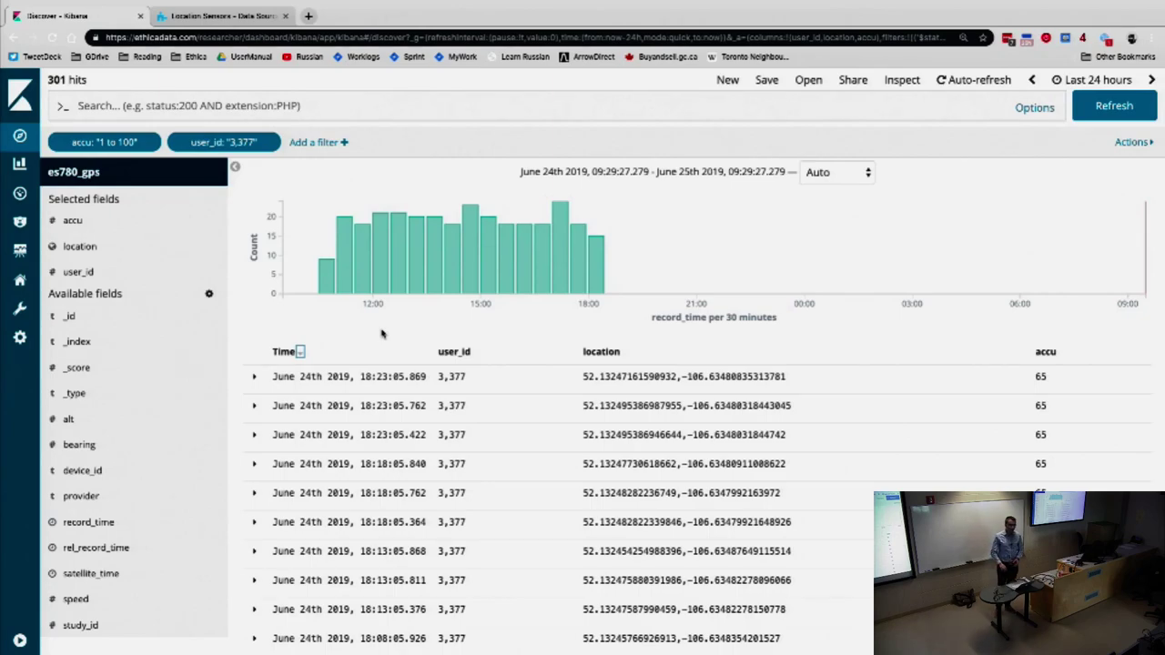
Switch to the presentation slide on GPS location data and review its sampling details and considerations.
key("ctrl+Left")
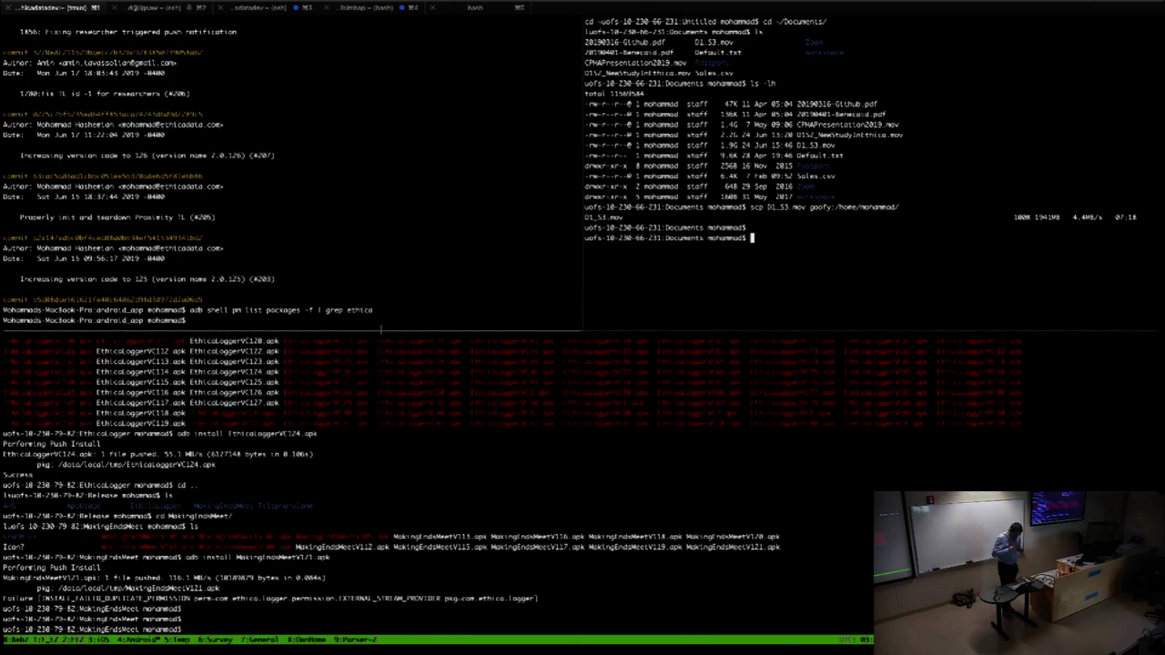
key("ctrl+Left")
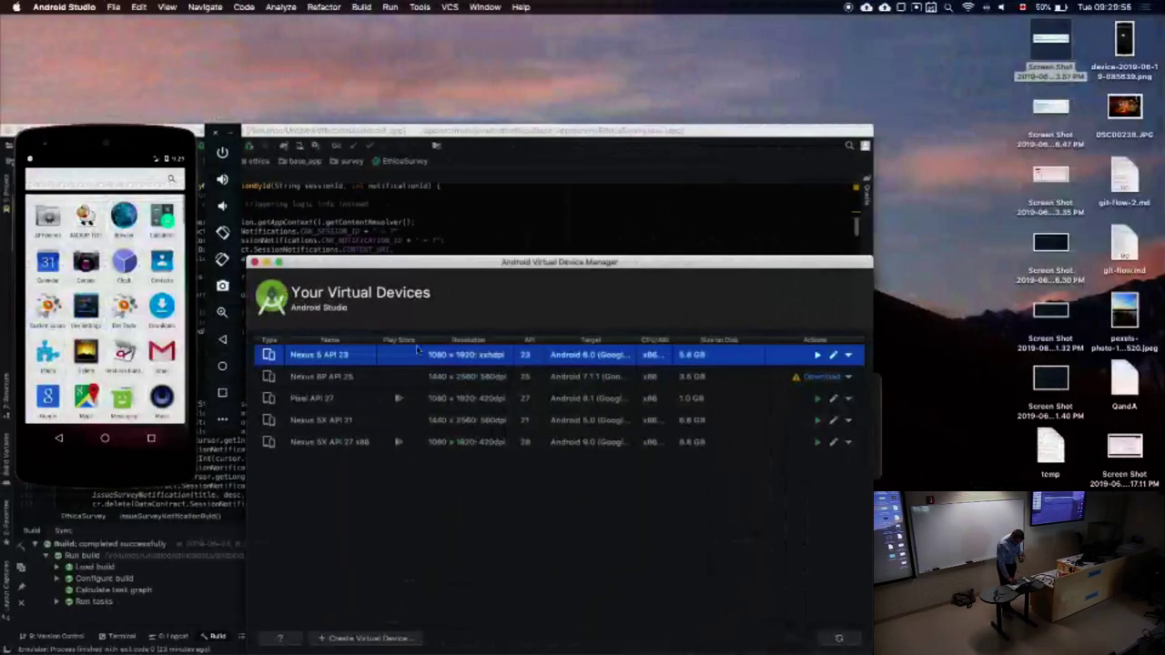
key("ctrl+Right")
key("ctrl+Right")
key("ctrl+Right")
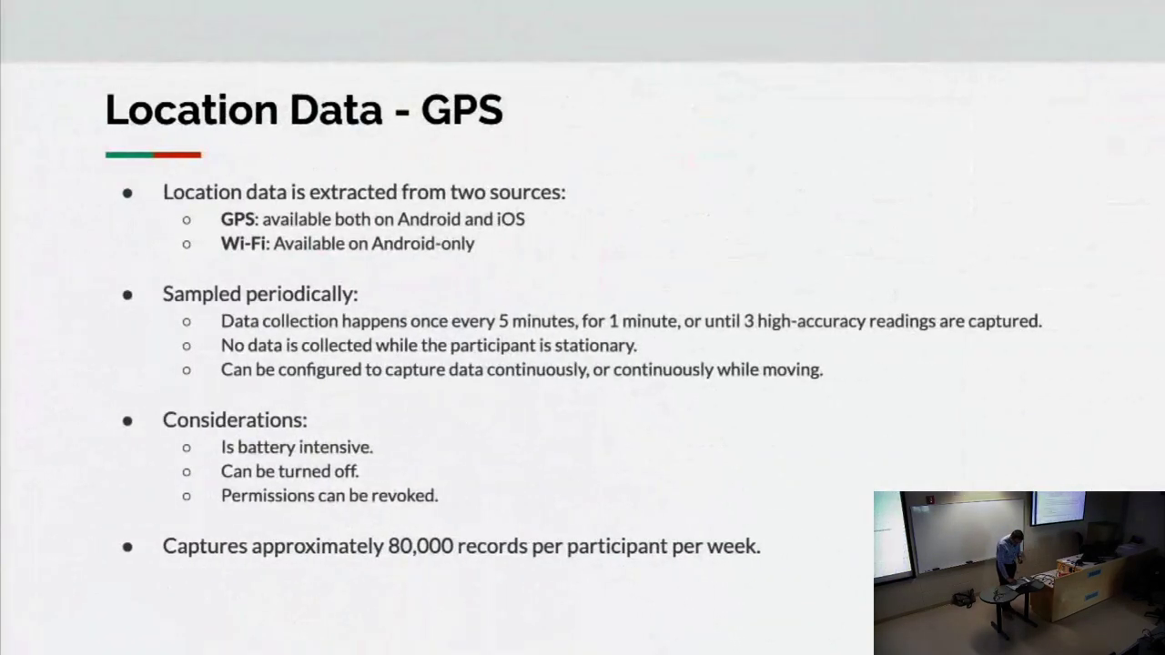
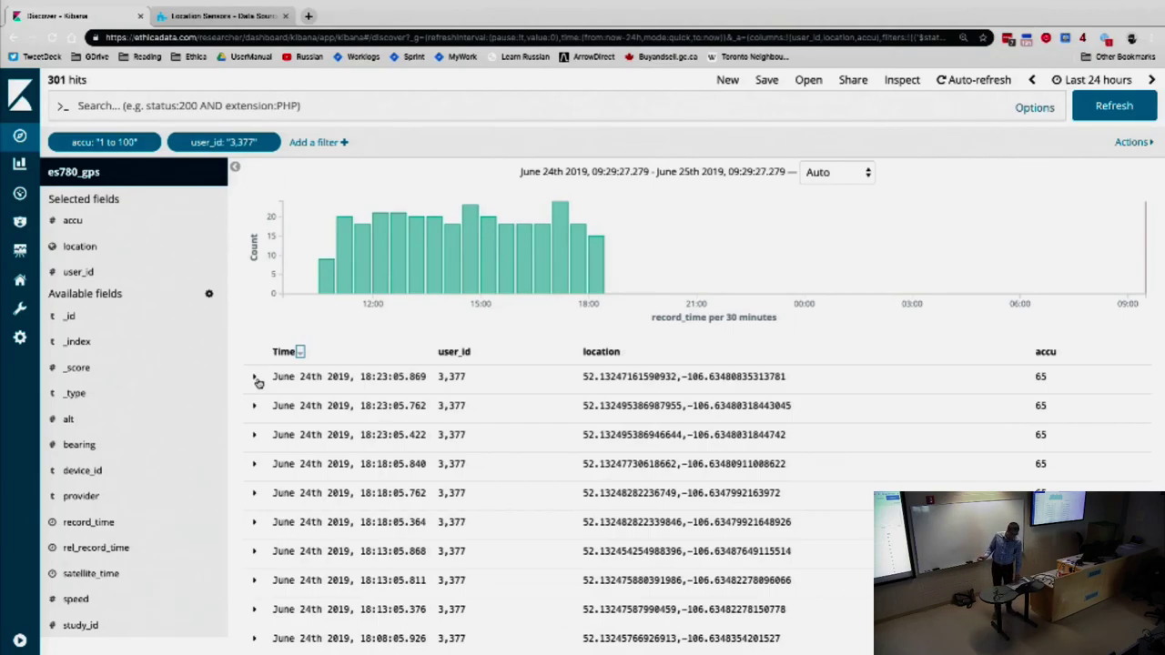
Expand the newest record in Kibana Discover and select its location coordinates for copying.
left_click(255, 377)
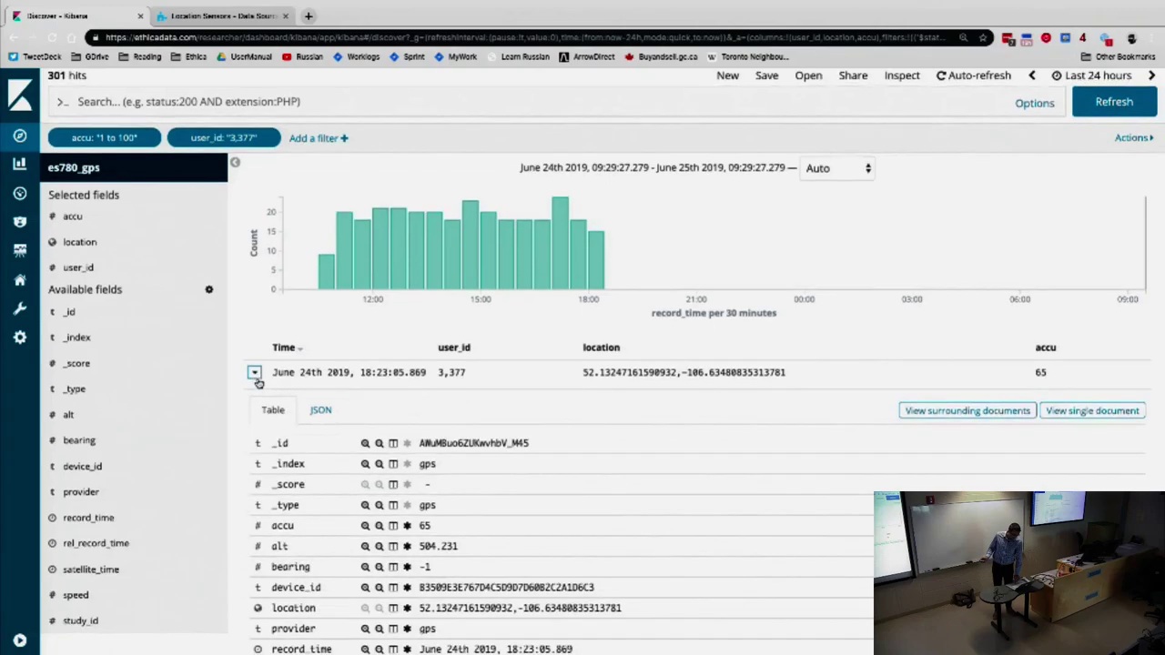
scroll(257, 381, "down", 3)
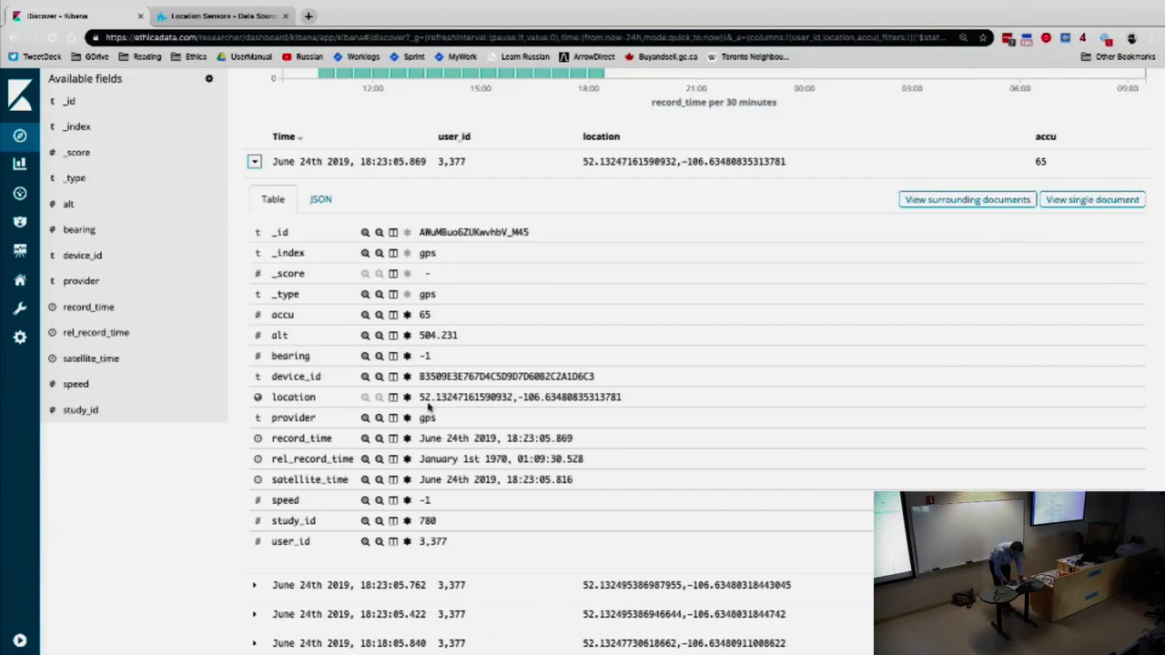
left_click_drag(421, 397, 626, 397)
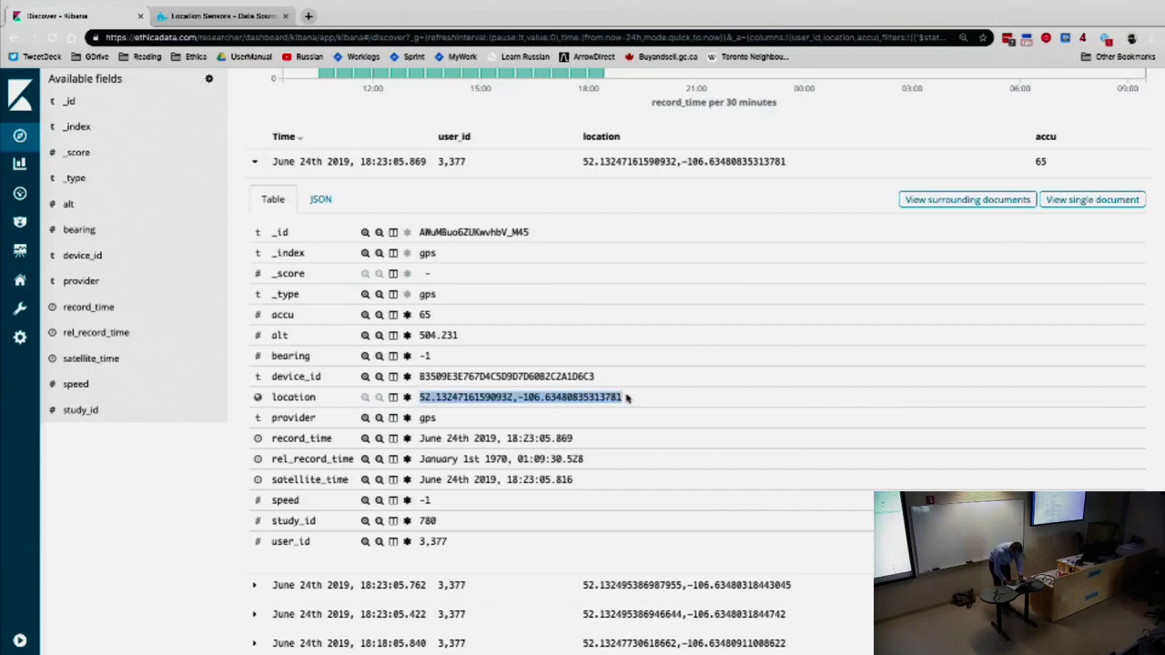
Open maps.google.ca in a new browser tab and enter the record's coordinates in the map search.
key("ctrl+t")
type("maps.google.ca")
key("Return")
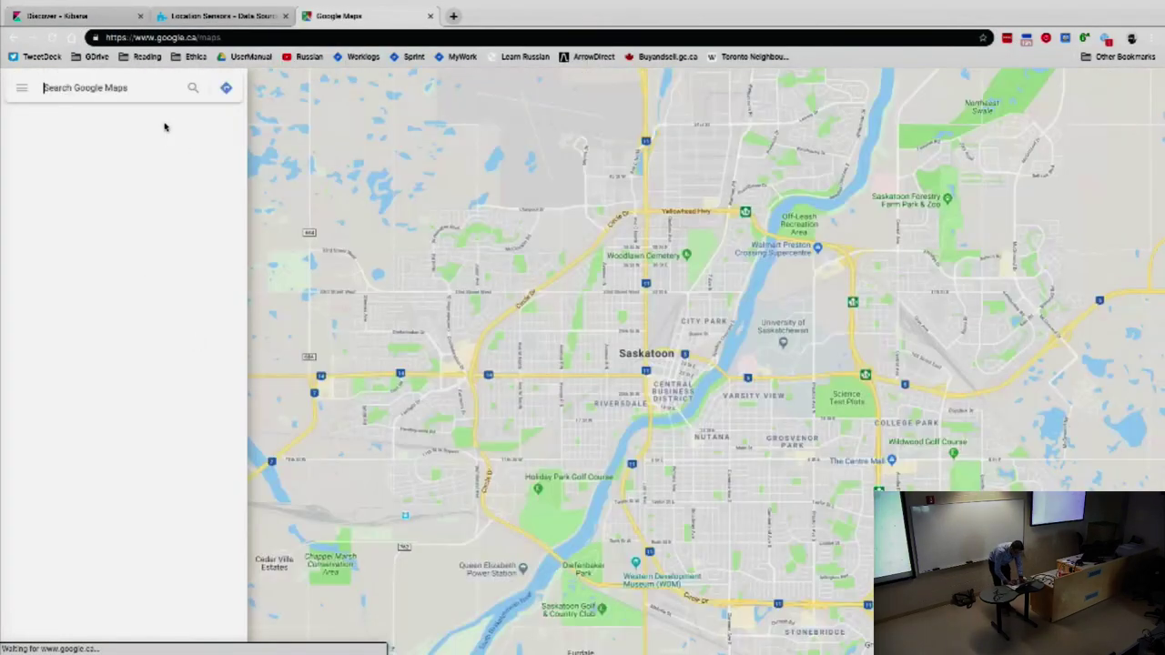
type("61590932,-106.6348083531378")
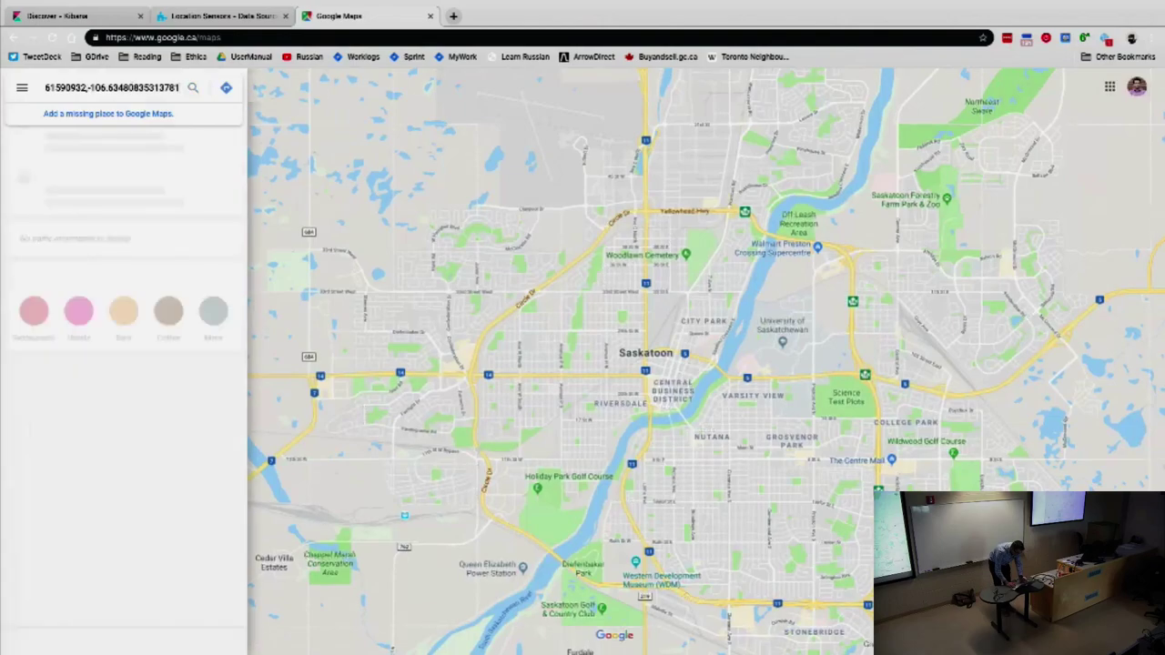
Try to search the map with the longitude placed before the latitude, as -106.63480835313781,52.13247161590932.
double_click(132, 87)
key("BackSpace")
key("BackSpace")
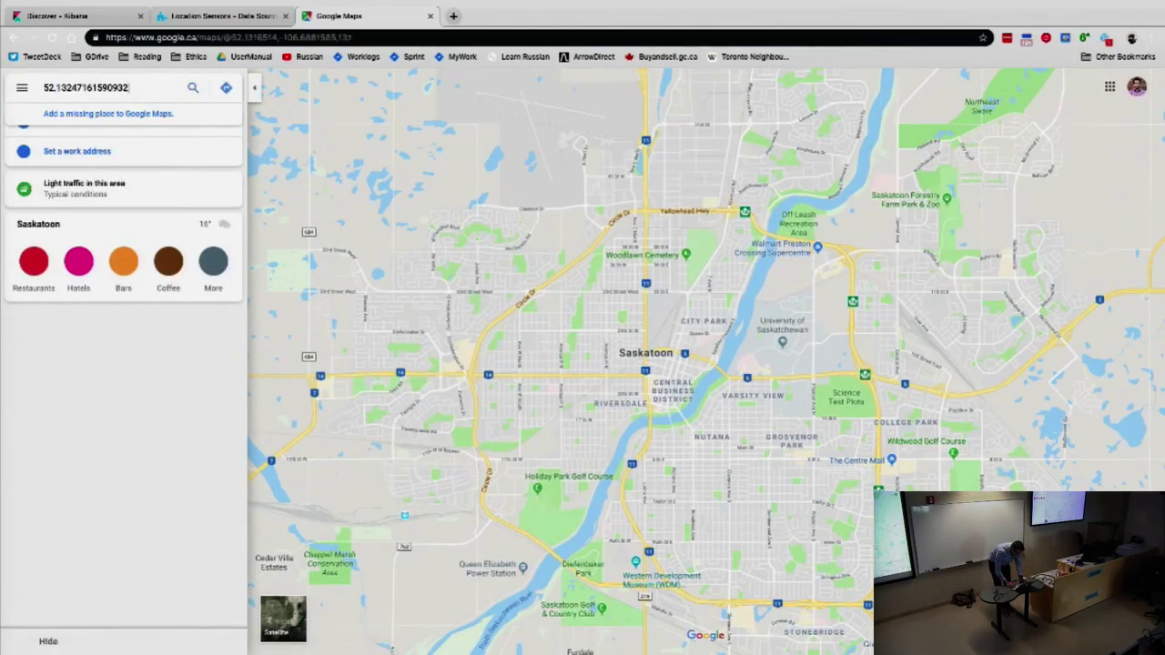
type("-106.63480835313781,")
key("Return")
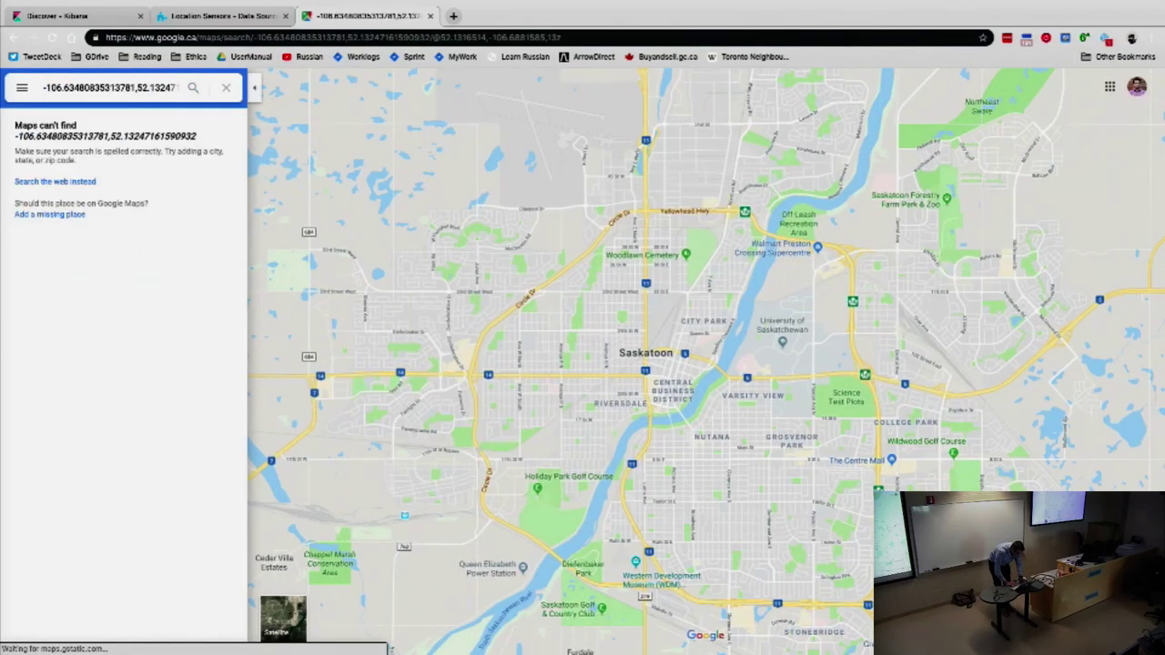
left_click(107, 84)
key("End")
key("BackSpace")
key("BackSpace")
key("BackSpace")
key("BackSpace")
key("BackSpace")
key("BackSpace")
key("BackSpace")
key("BackSpace")
key("BackSpace")
key("BackSpace")
key("BackSpace")
key("BackSpace")
key("BackSpace")
key("BackSpace")
key("BackSpace")
key("BackSpace")
key("BackSpace")
key("BackSpace")
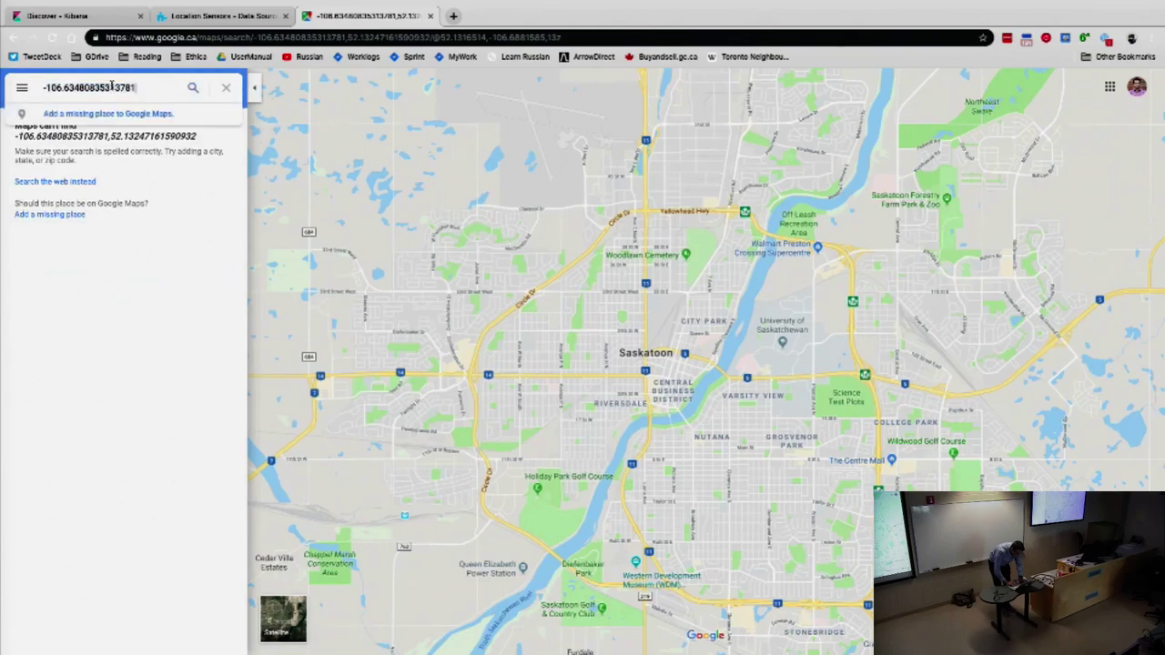
key("ctrl+z")
key("End")
key("ctrl+a")
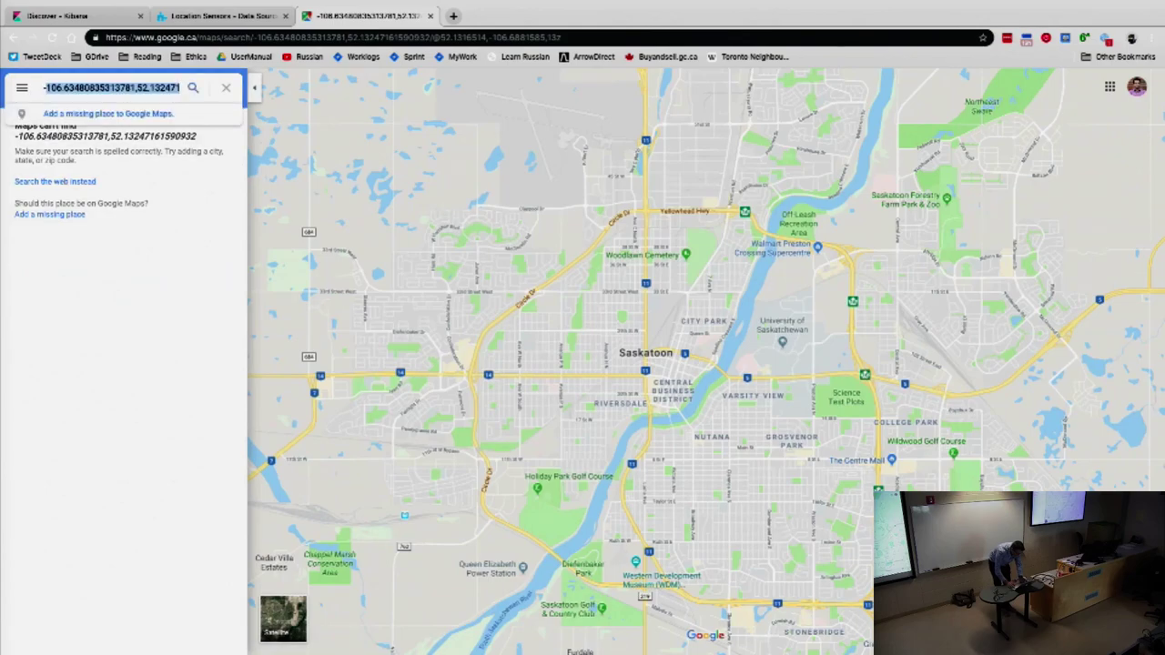
key("End")
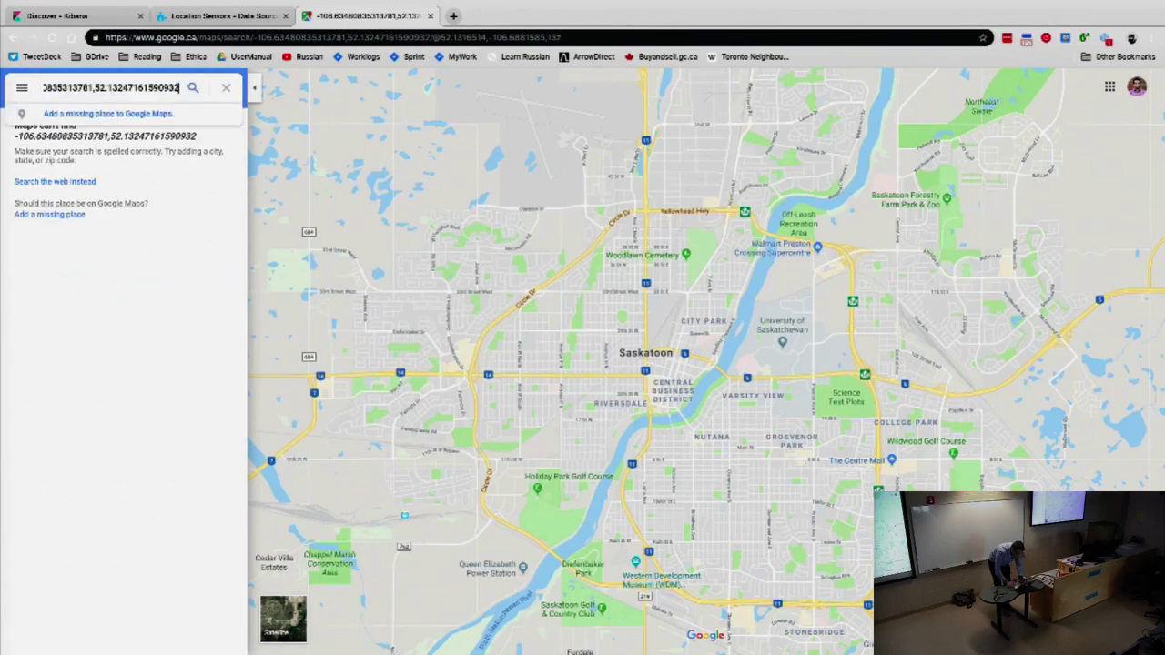
Search the map with the latitude first, as 52.13247161590932,-106.63480835313781, and inspect the pinned location up close and at city scale.
double_click(94, 88)
key("ctrl+c")
key("BackSpace")
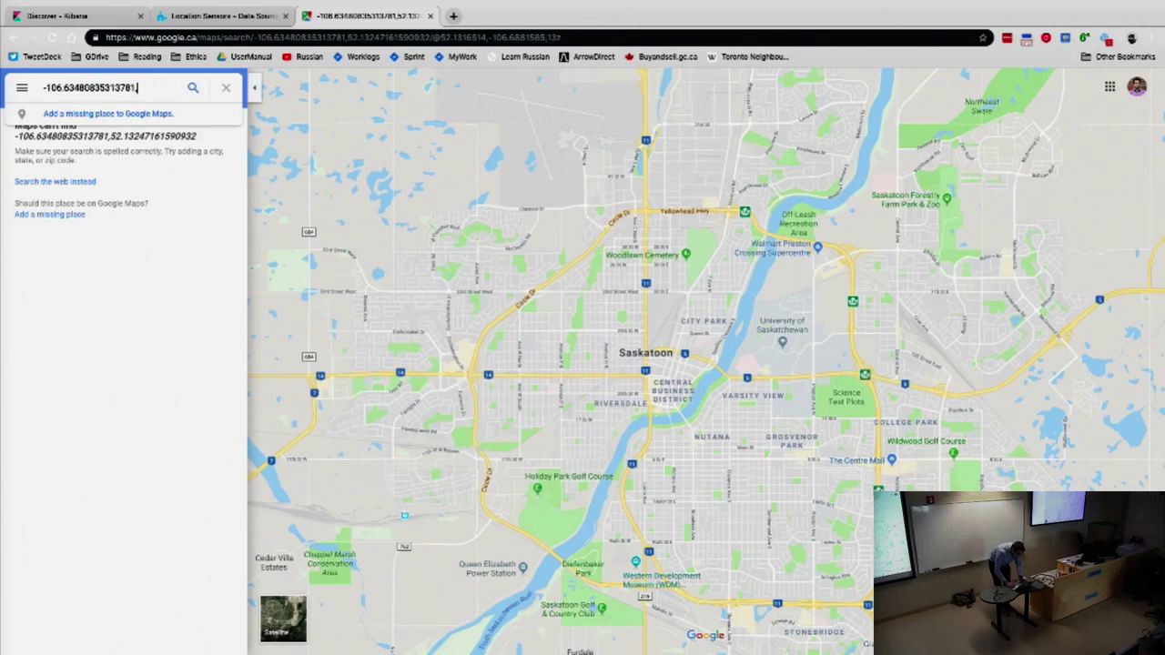
key("ctrl+v")
key("Return")
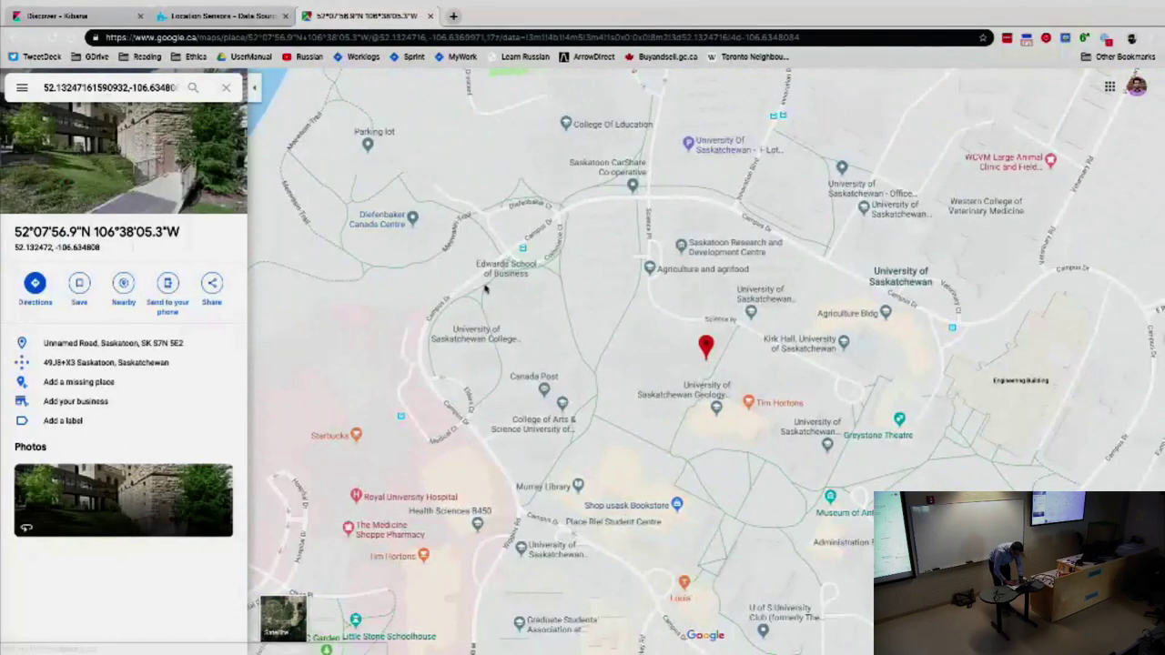
scroll(699, 351, "up", 5)
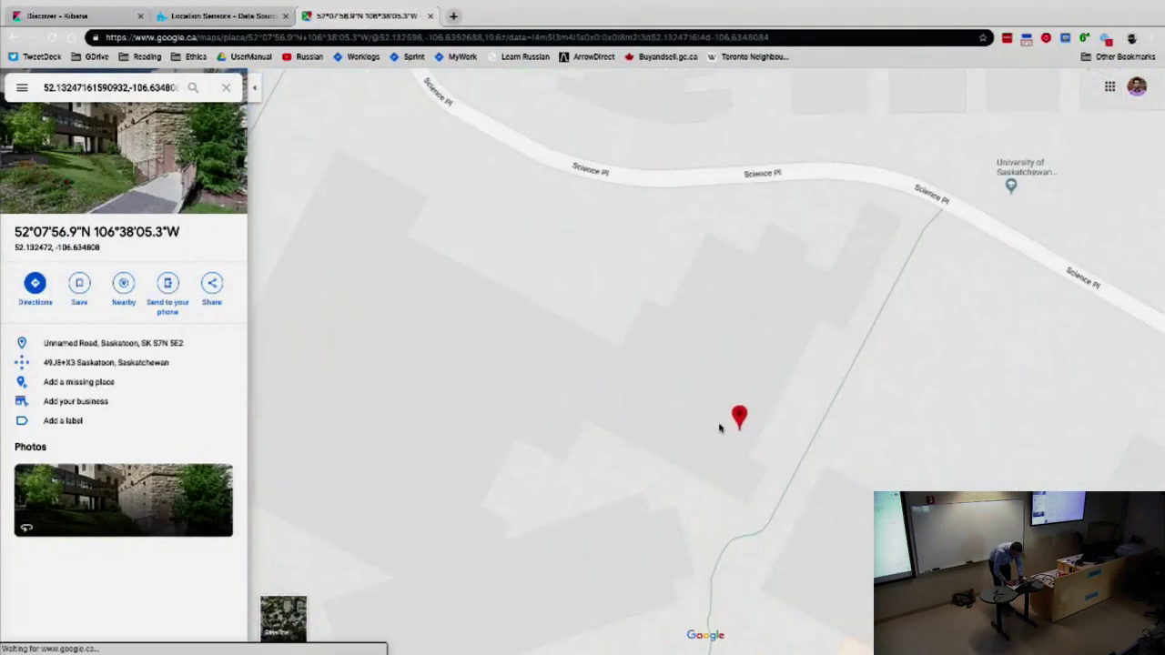
scroll(720, 430, "up", 2)
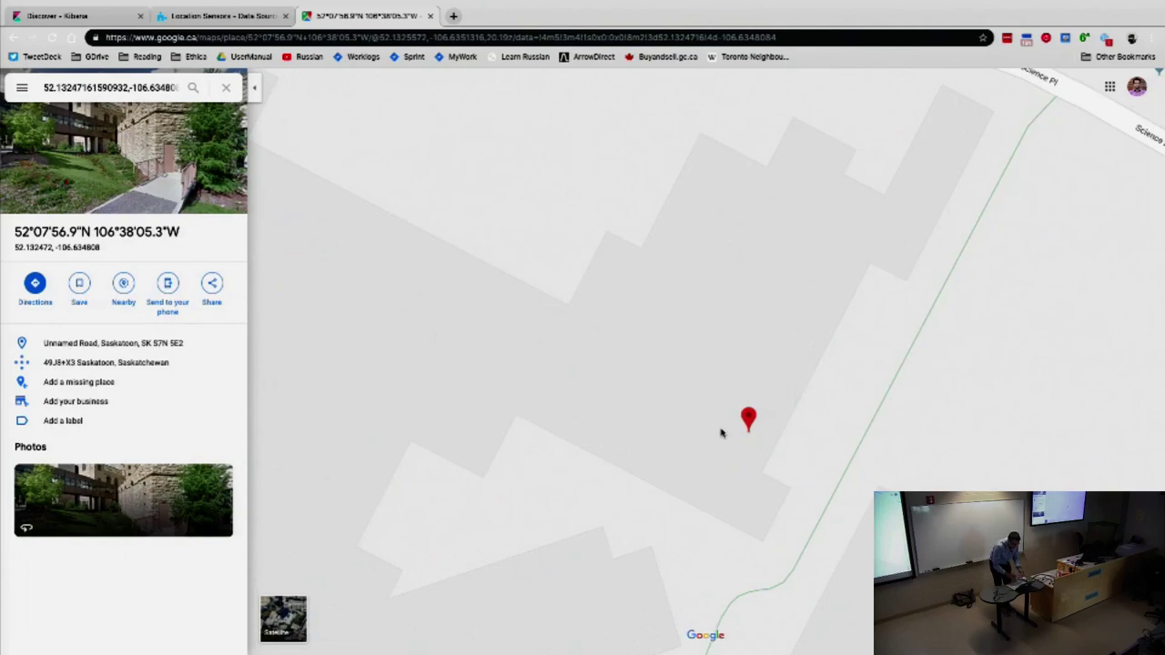
scroll(744, 435, "down", 5)
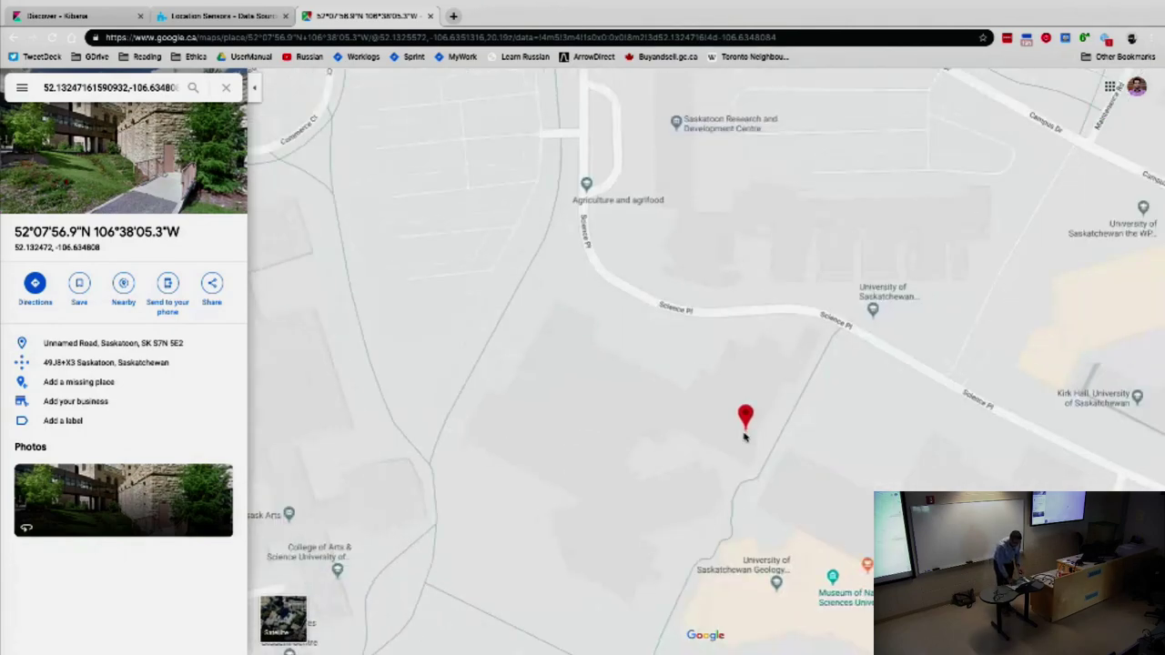
scroll(744, 437, "down", 3)
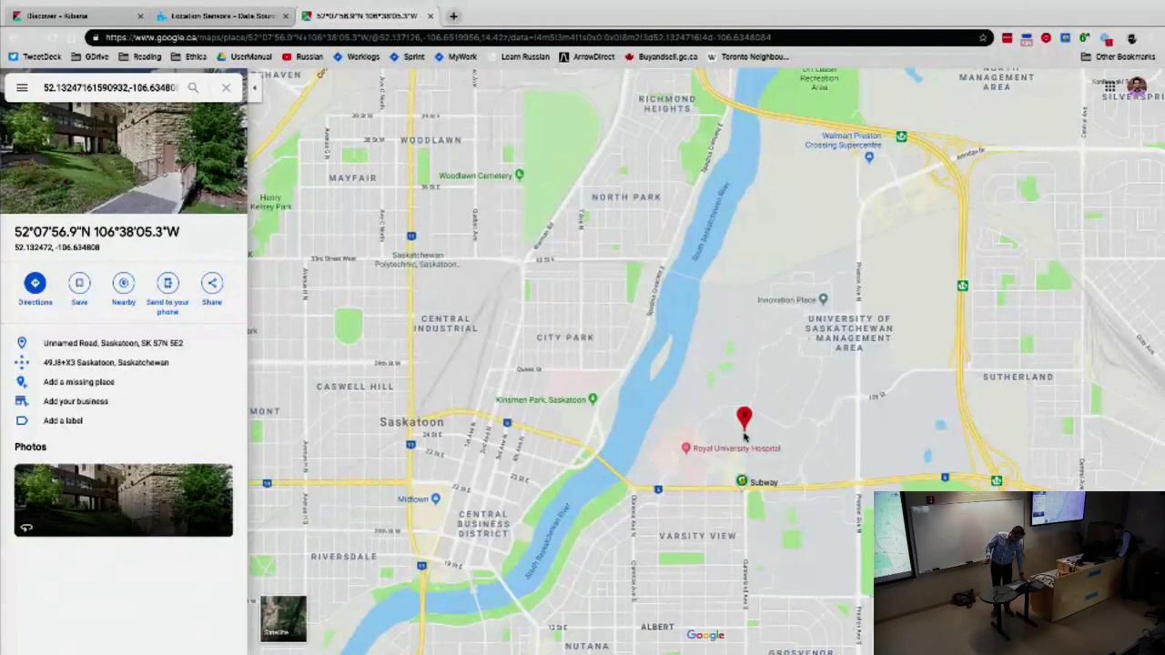
Switch to the presentation and advance to the slide on Wi-Fi location data.
key("ctrl+1")
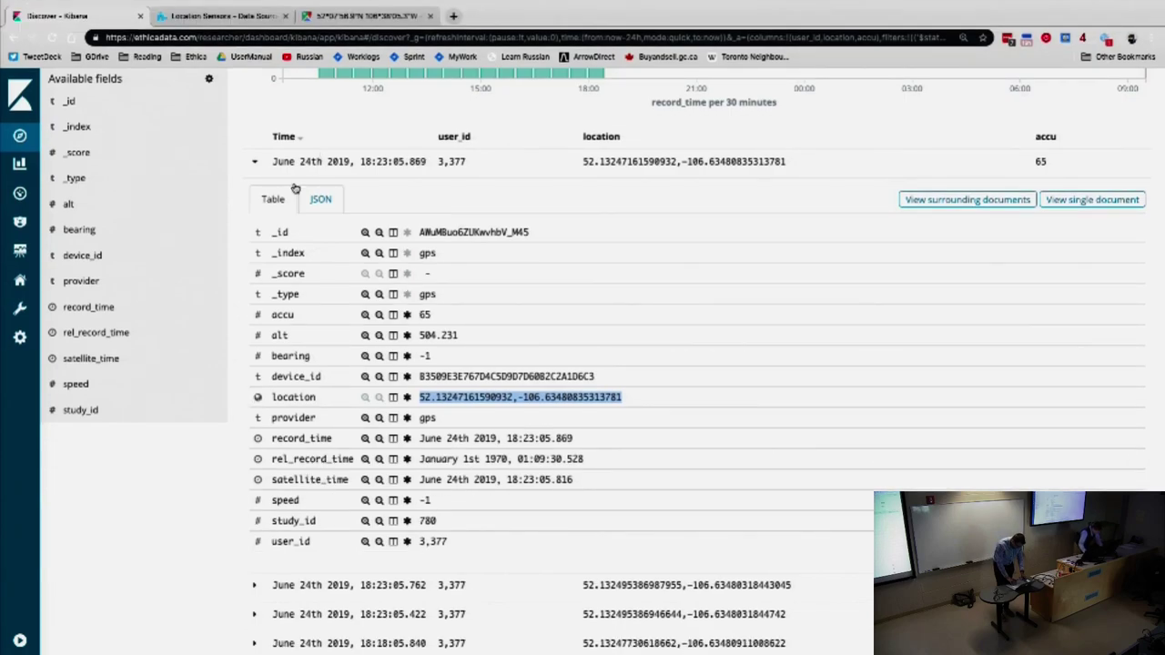
key("ctrl+Right")
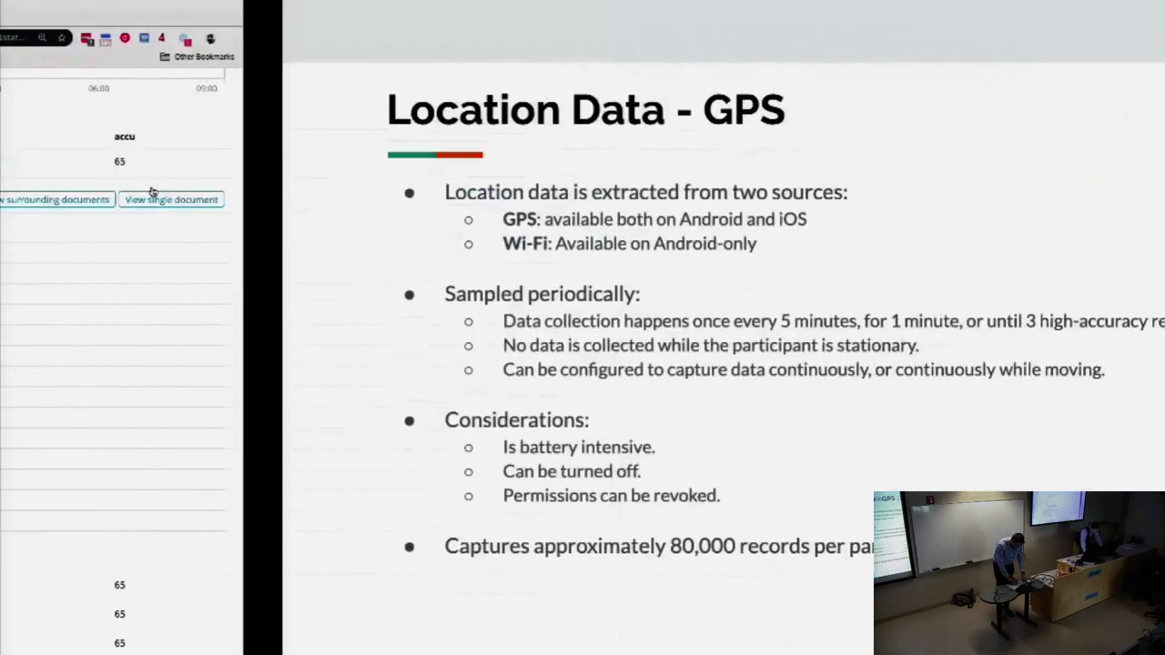
key("Right")
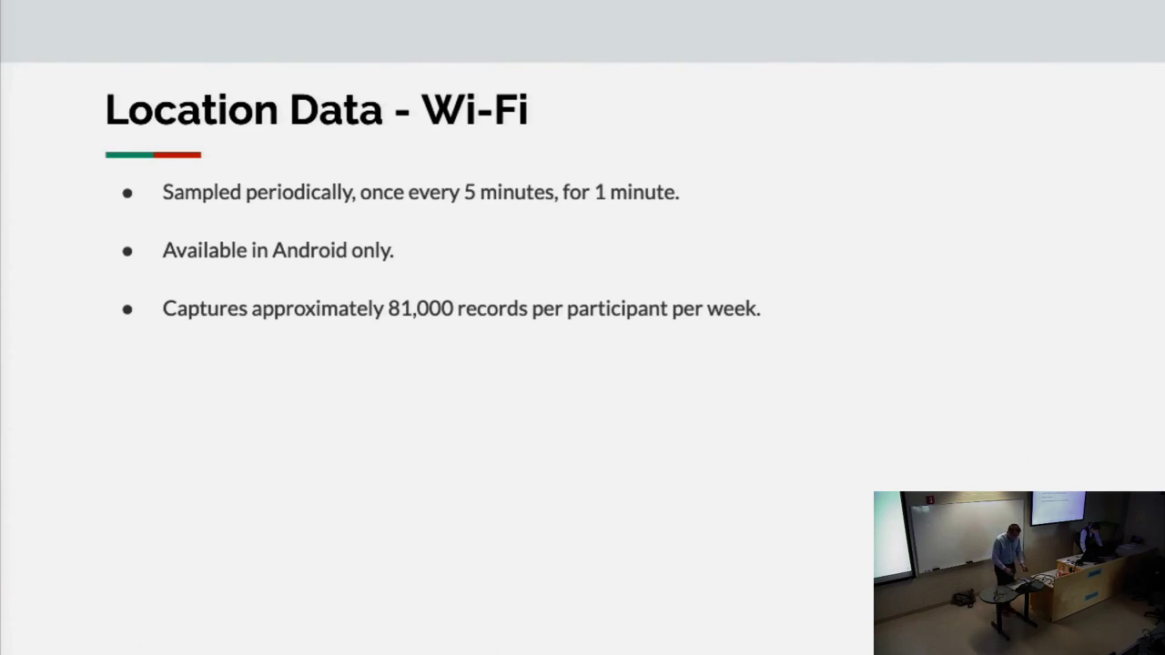
Return to Kibana and define a new index pattern named es780_wifi in the index pattern management.
key("ctrl+Left")
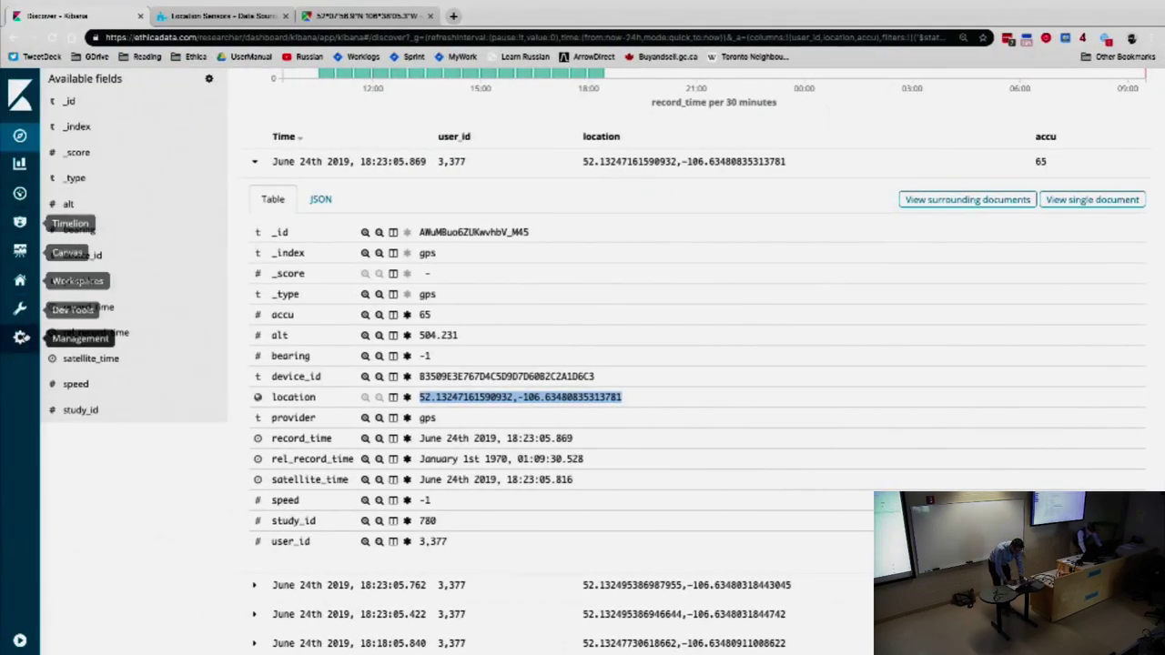
left_click(21, 338)
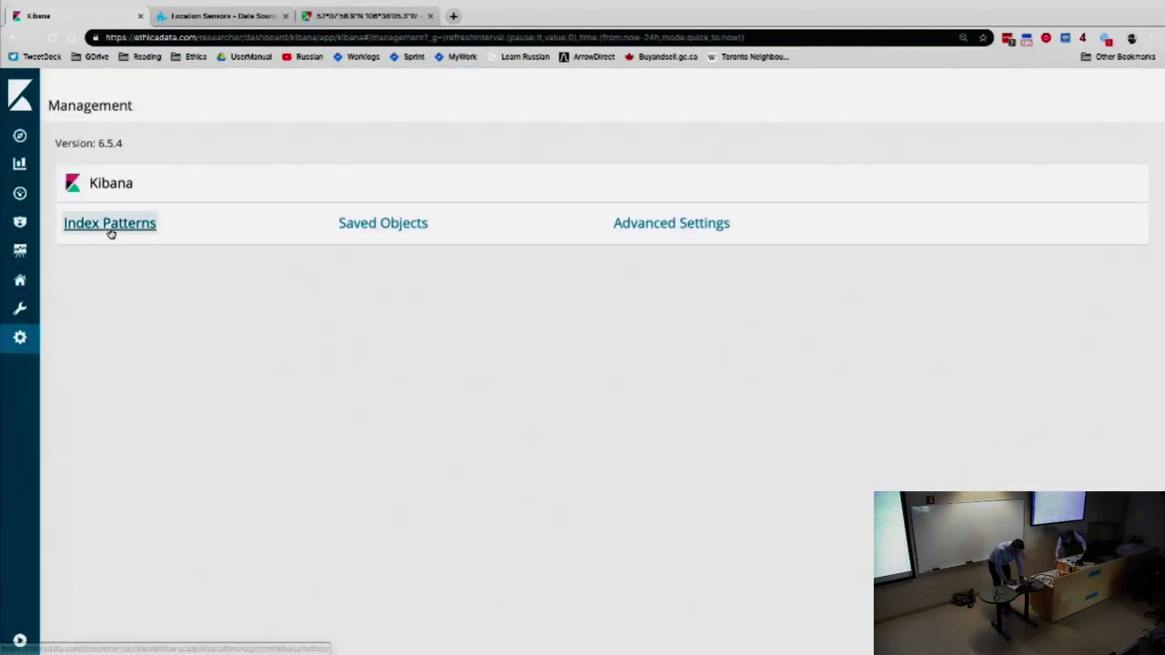
left_click(108, 228)
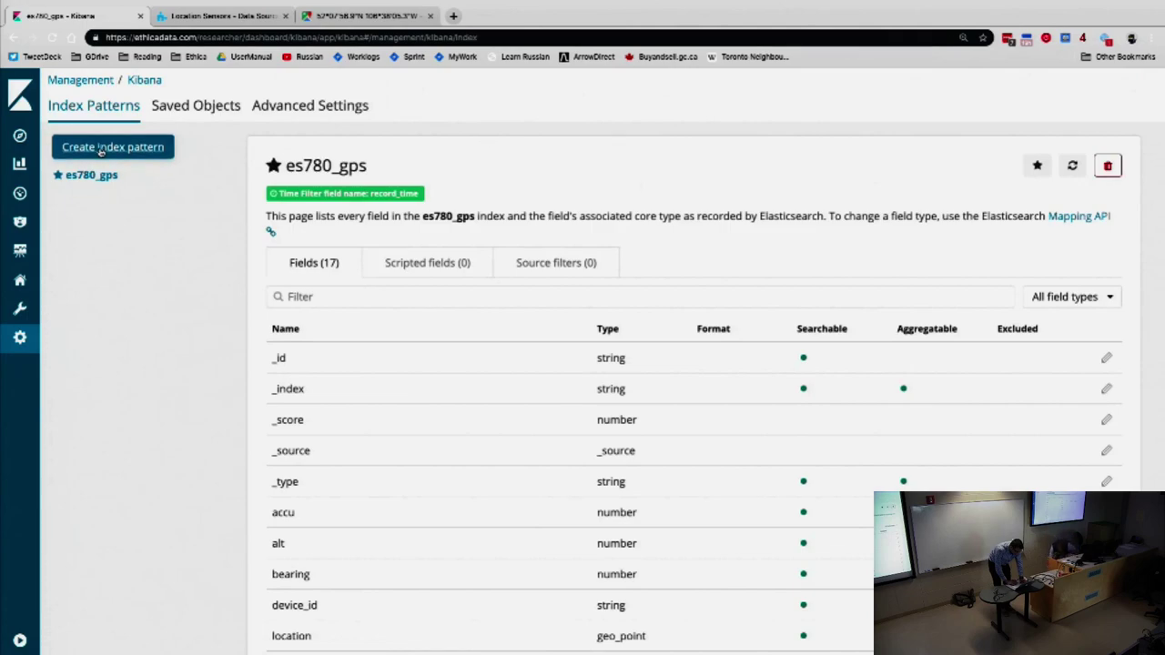
left_click(100, 150)
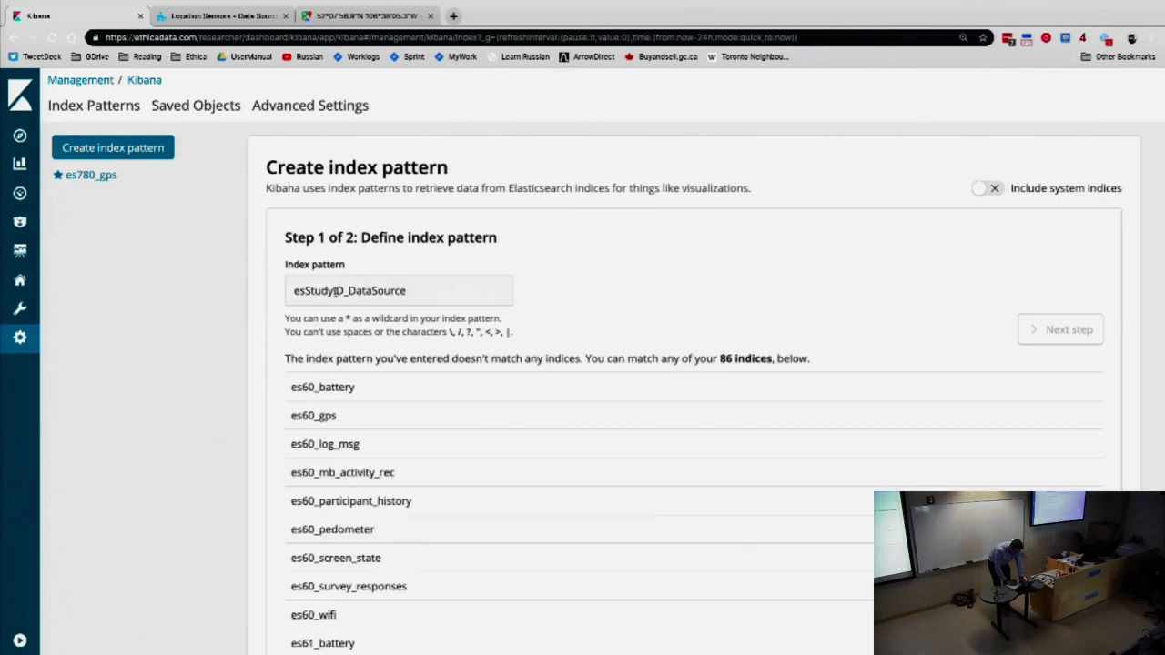
double_click(367, 291)
type("es780_w")
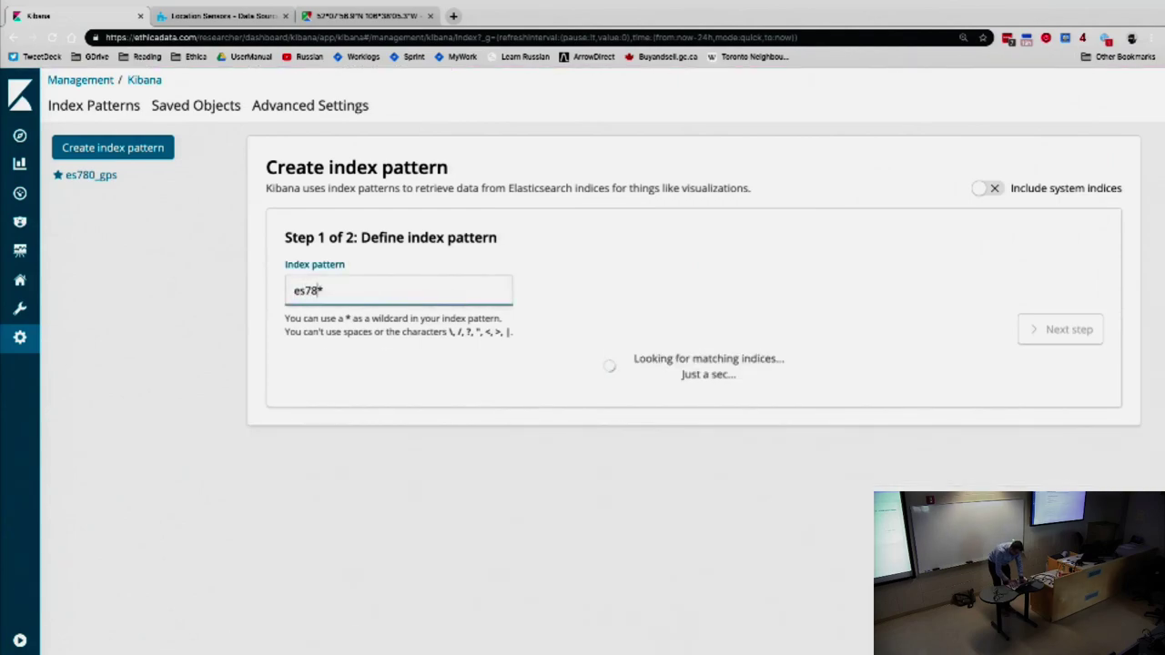
type("ifi")
key("Delete")
left_click(1061, 329)
Set record_time as the time filter field and create the Wi-Fi index pattern.
left_click(537, 317)
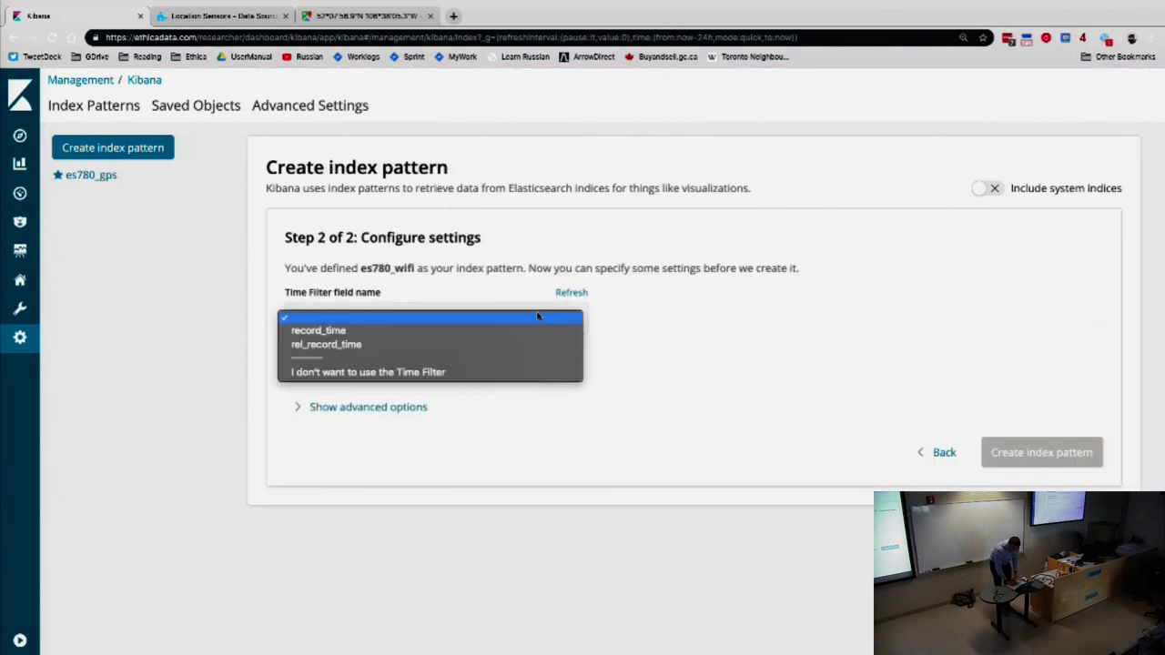
left_click(506, 330)
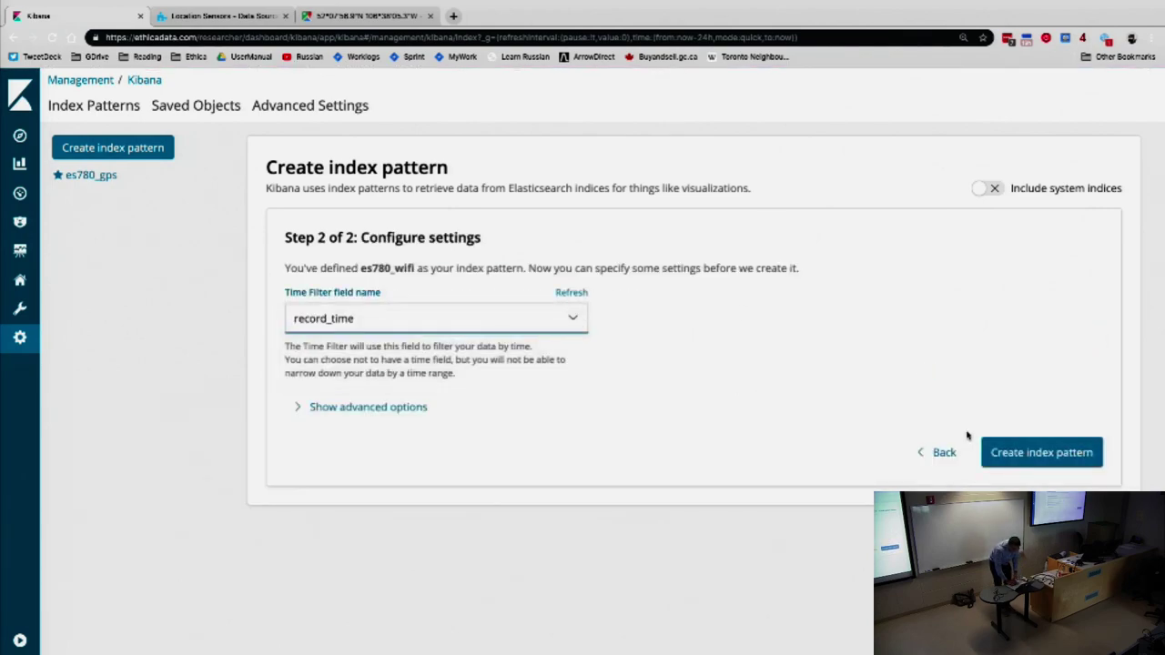
left_click(999, 452)
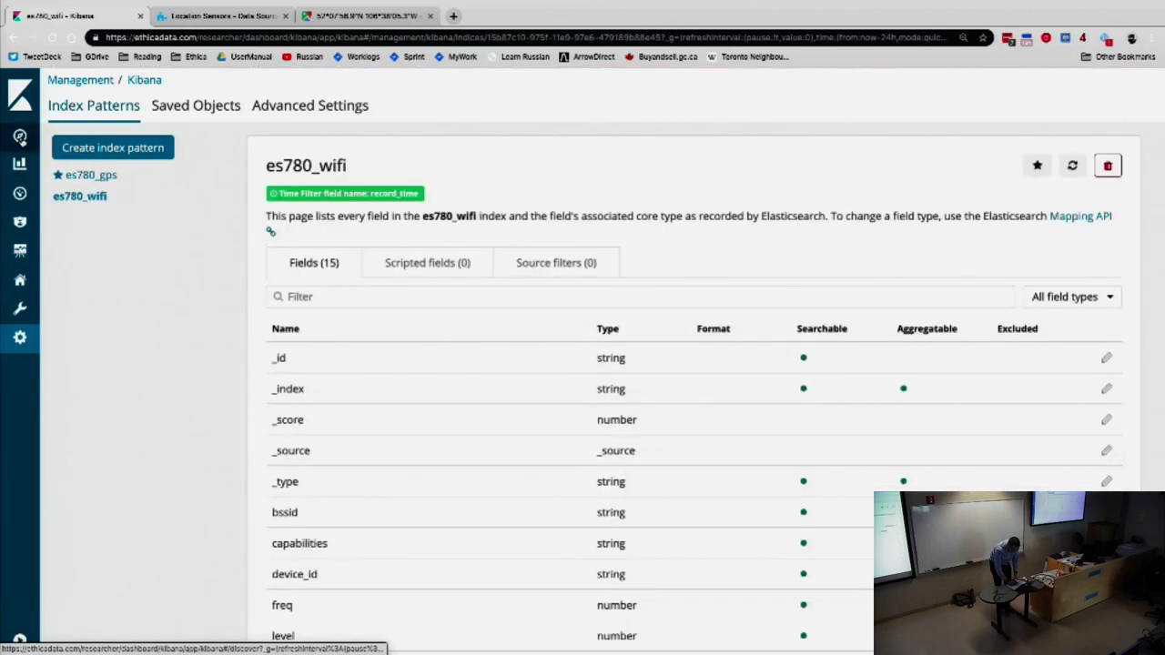
Return to Discover and switch the displayed index pattern to es780_wifi.
left_click(20, 136)
left_click(163, 171)
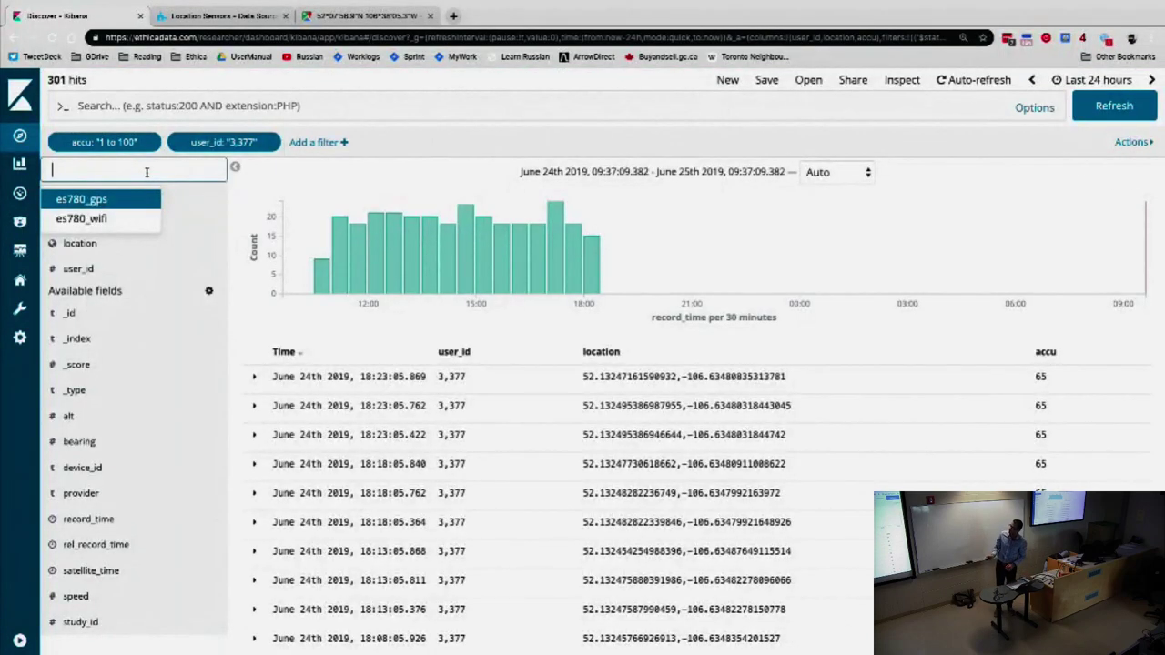
left_click(93, 219)
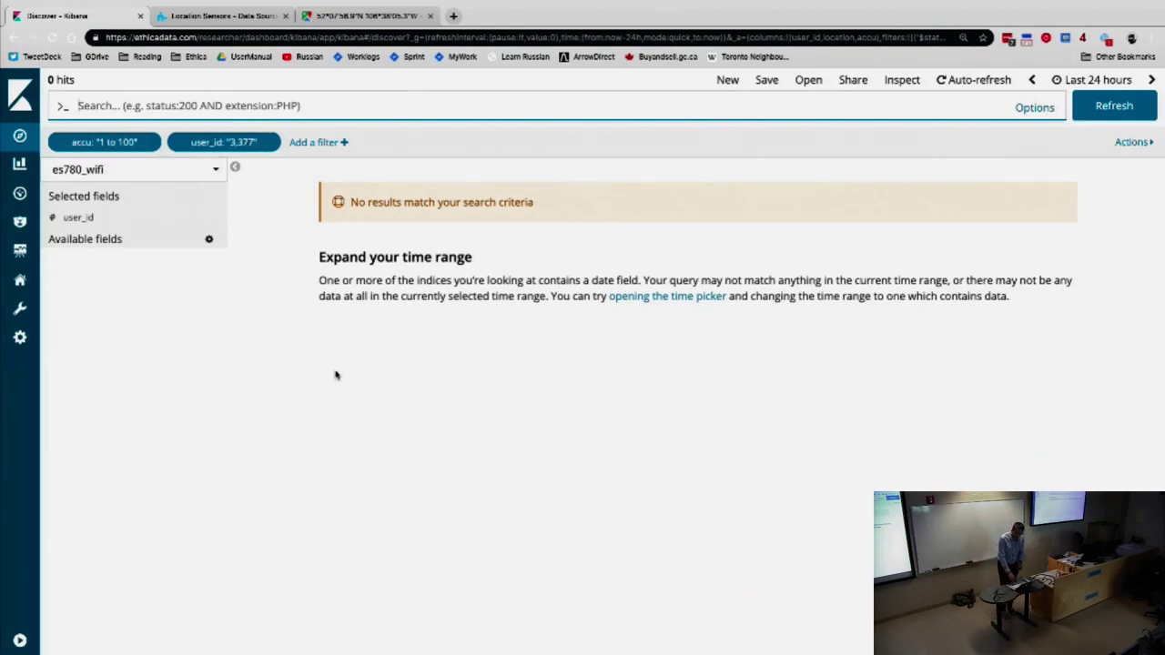
Remove the accu and user_id filters, along with the user_id, location and accu columns of the results table.
mouse_move(60, 149)
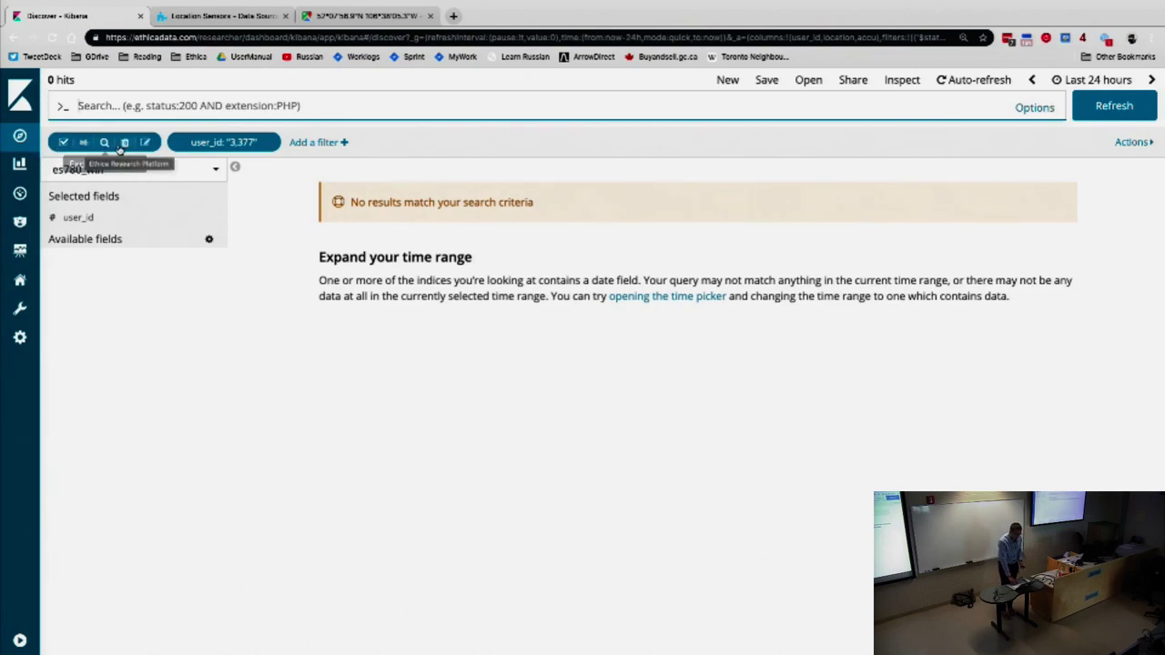
left_click(125, 144)
left_click(125, 144)
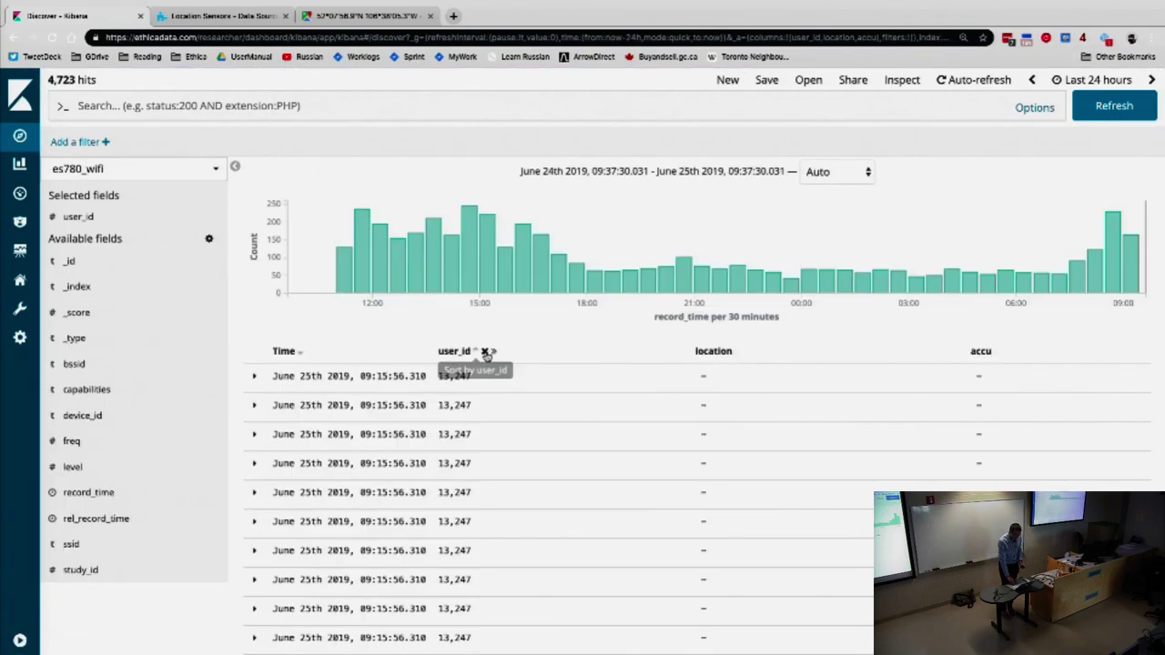
left_click(487, 351)
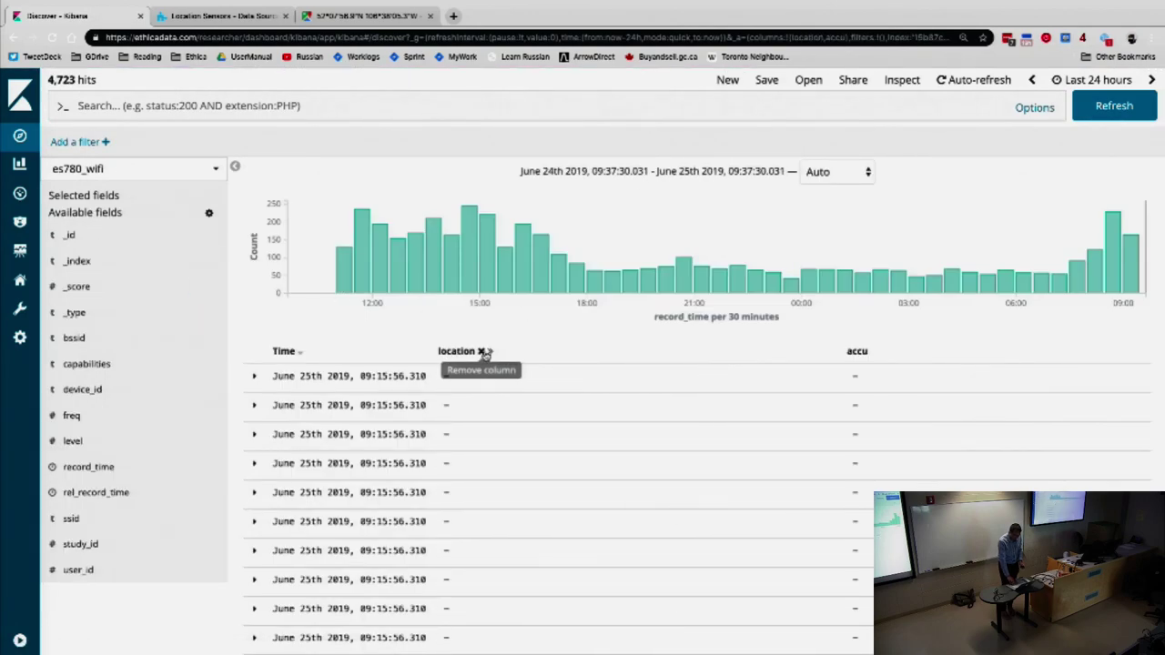
left_click(485, 352)
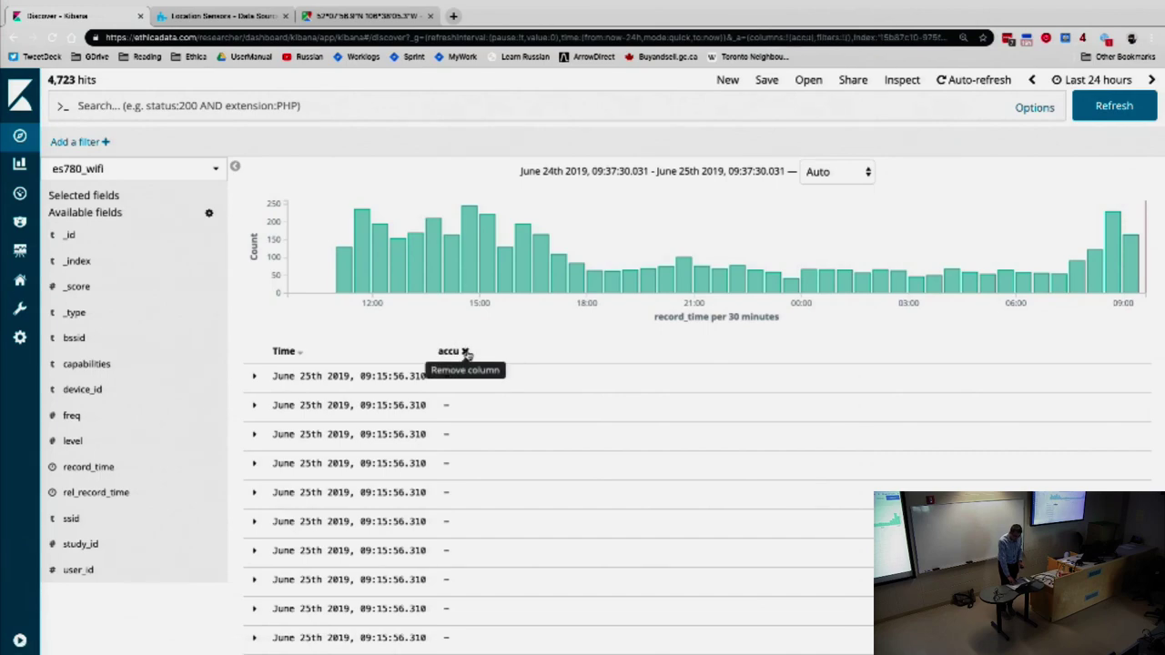
left_click(465, 352)
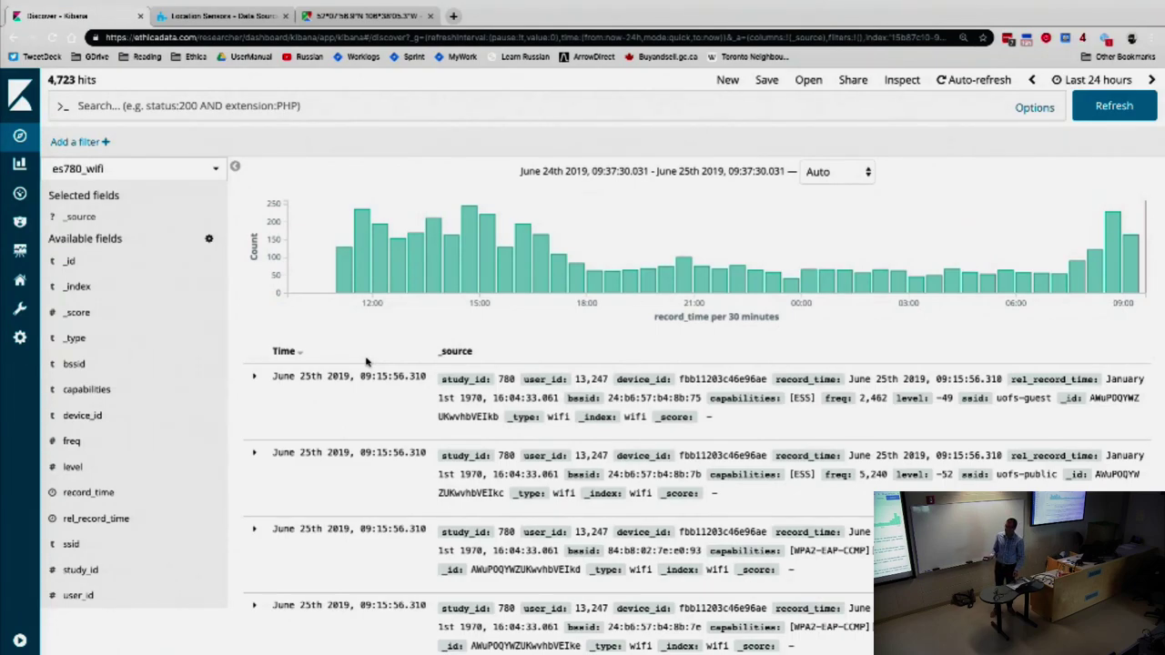
Expand the newest Wi-Fi record and examine its ssid and level fields.
mouse_move(175, 440)
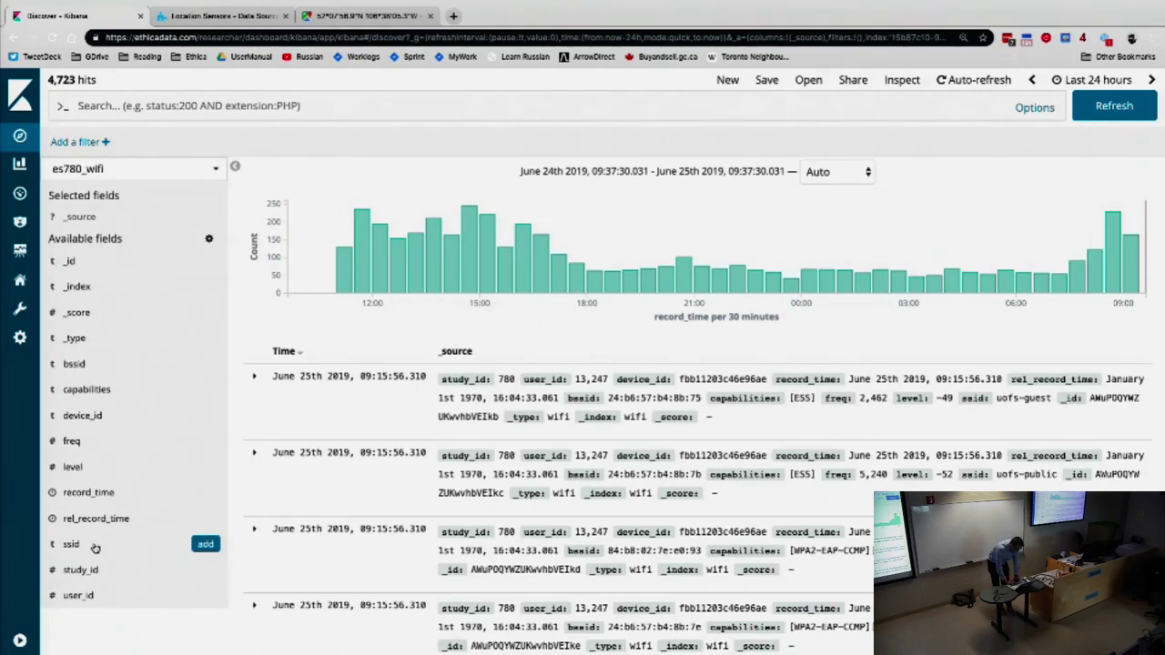
left_click(254, 377)
scroll(364, 523, "down", 3)
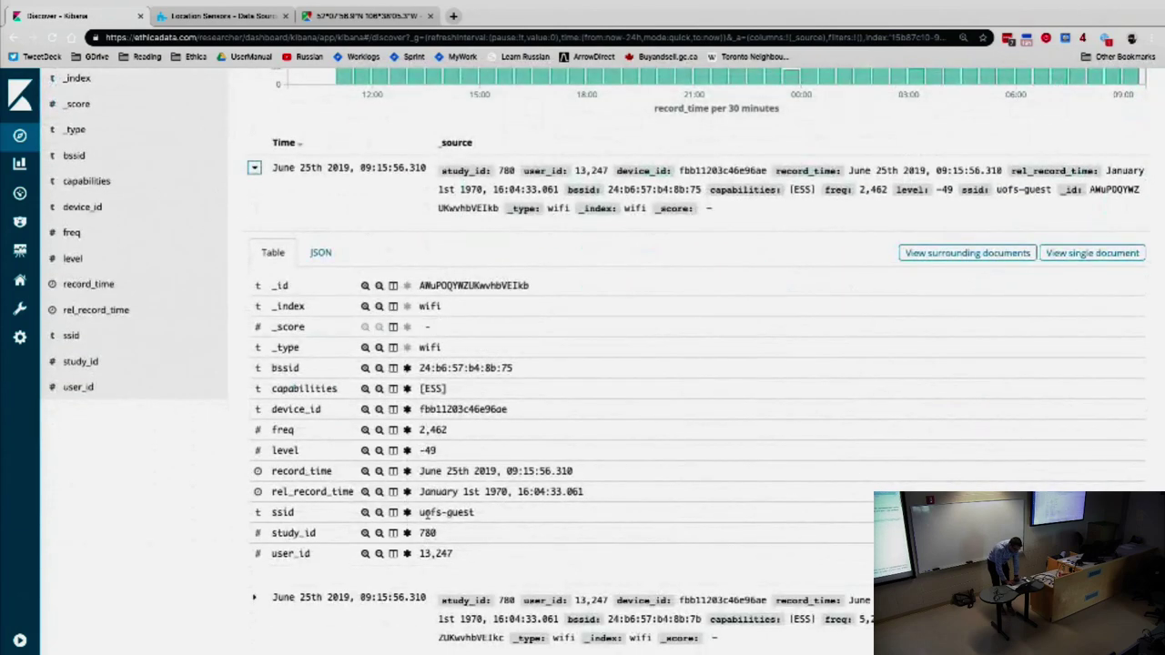
left_click_drag(270, 512, 487, 512)
left_click(487, 513)
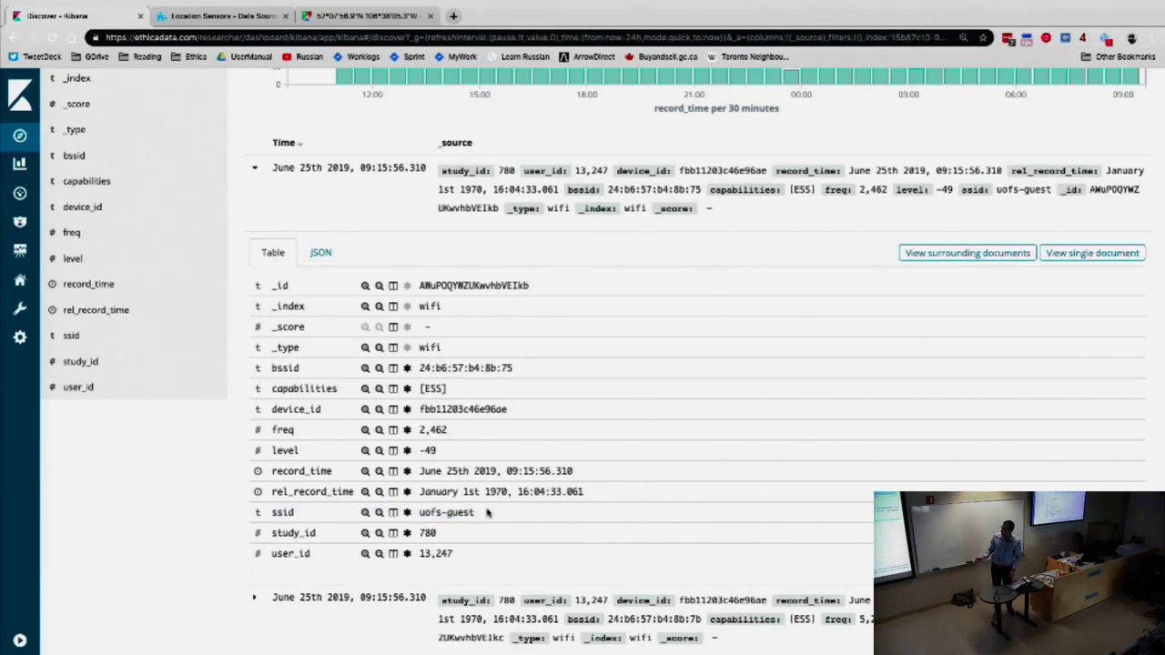
scroll(487, 513, "down", 2)
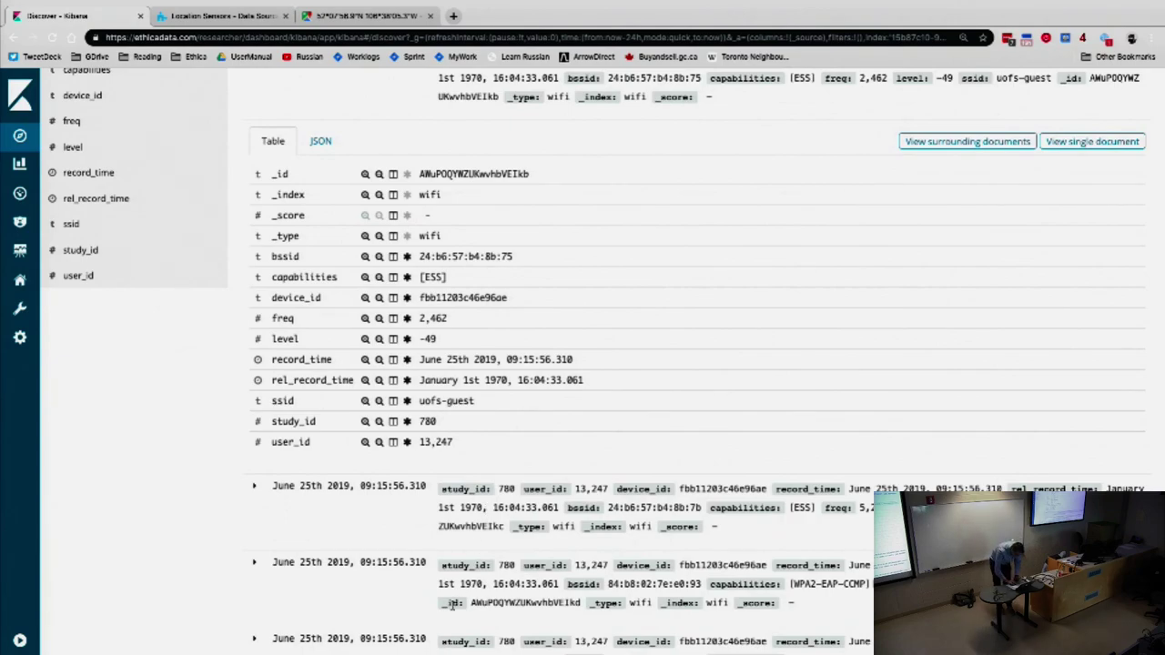
double_click(285, 338)
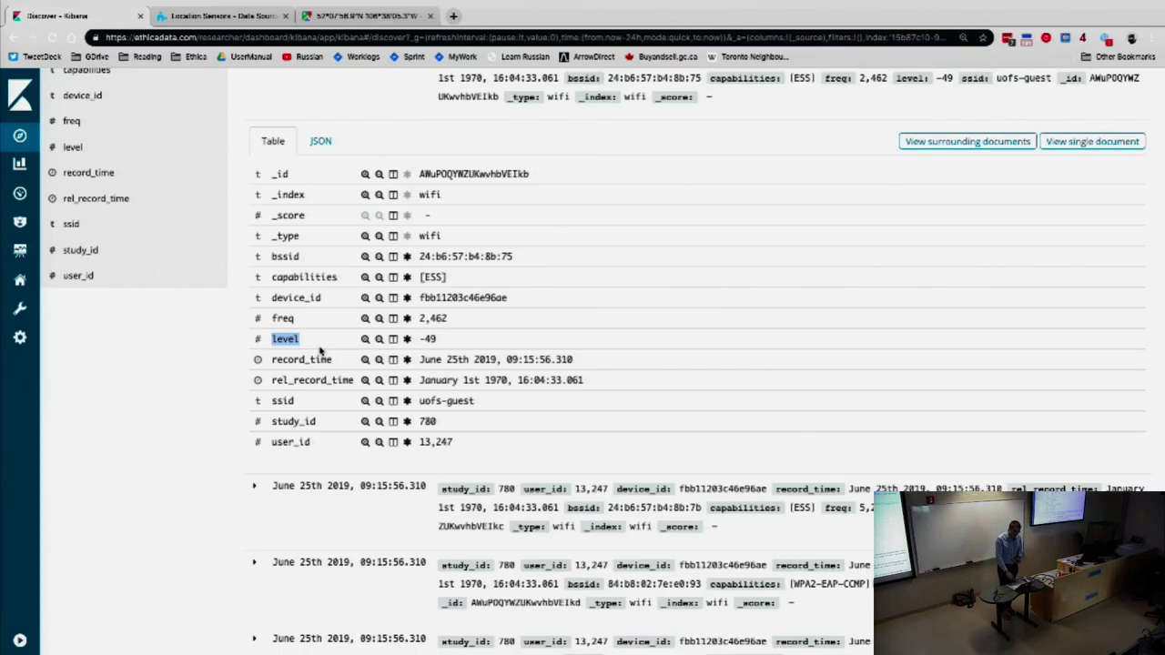
Switch to the presentation and look through the contact network data slides on Bluetooth and Beacons.
key("ctrl+Left")
key("ctrl+Right")
key("ctrl+Right")
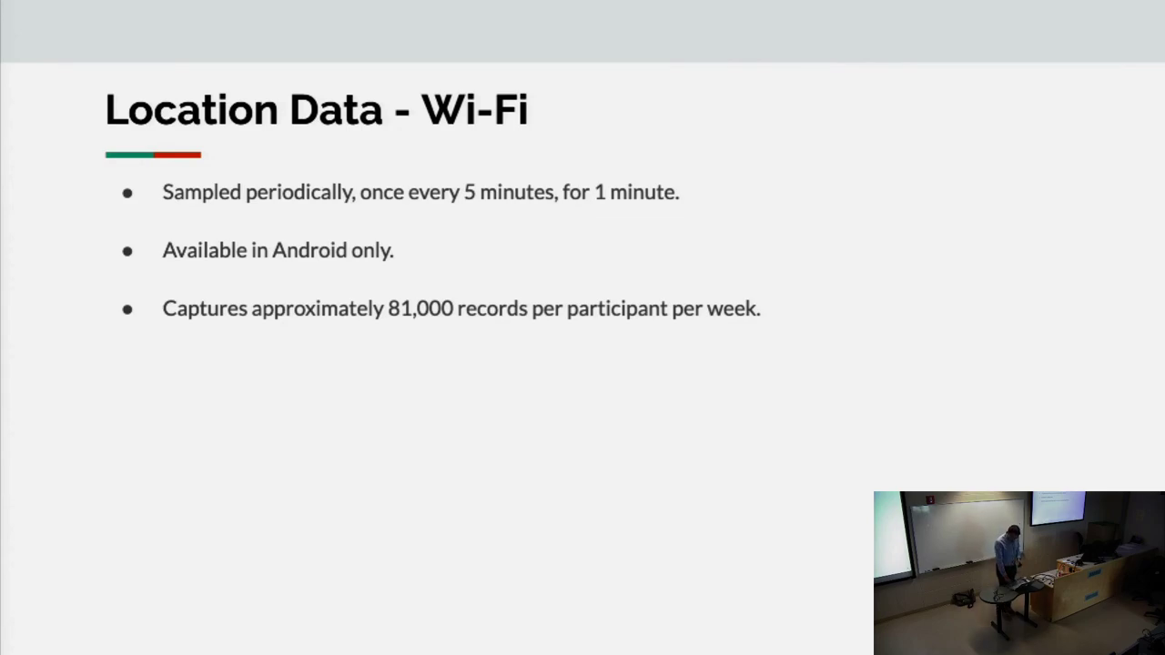
key("Right")
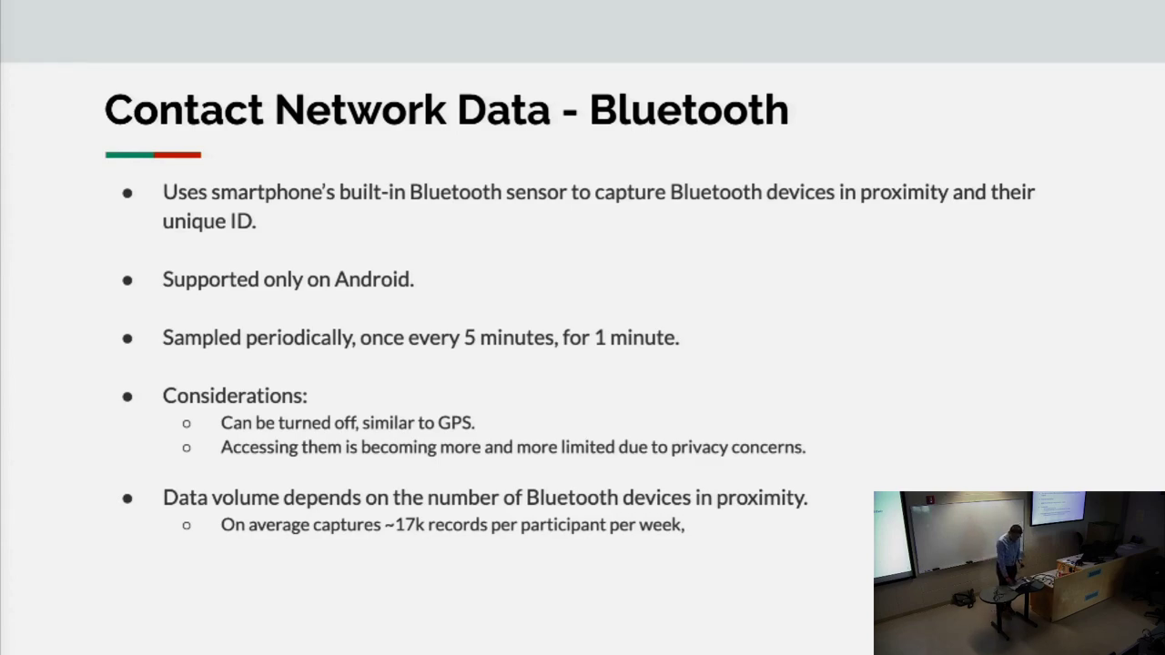
key("Right")
key("Left")
key("Left")
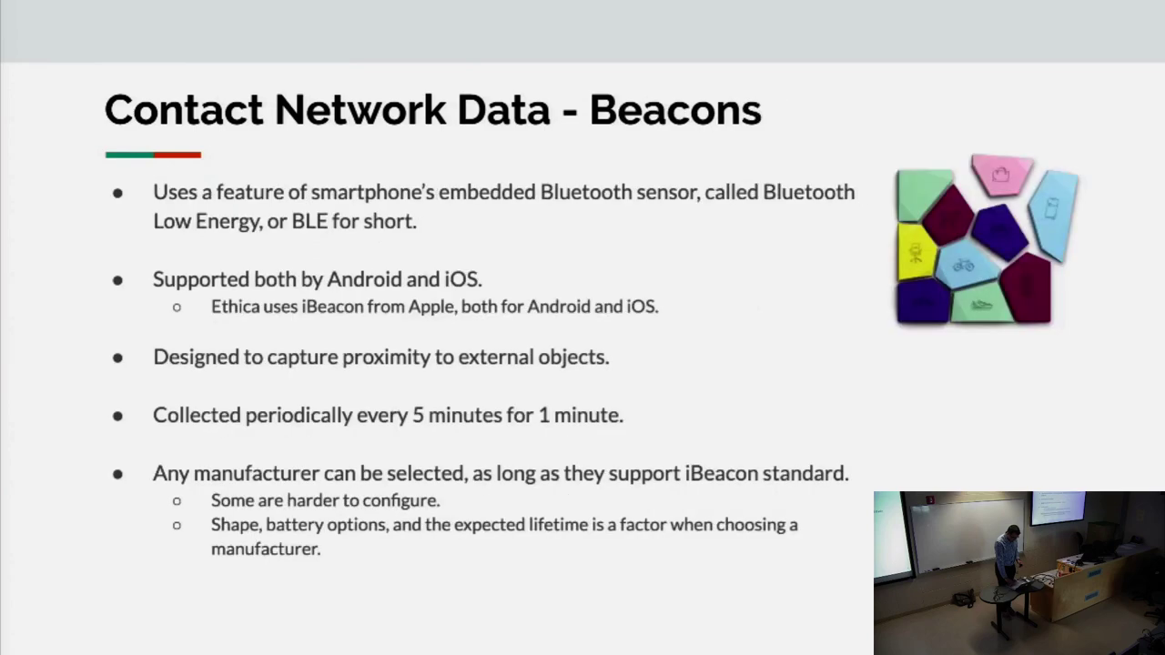
Look through the contact network data slide on Beacons, including its example pictures.
key("Right")
key("Left")
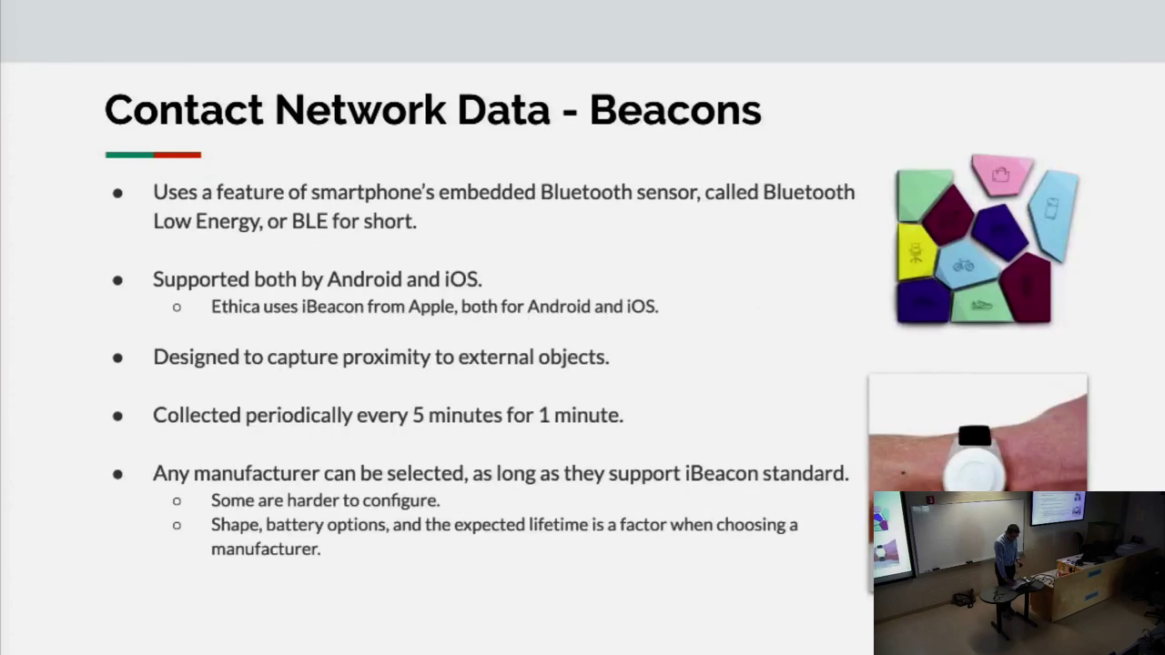
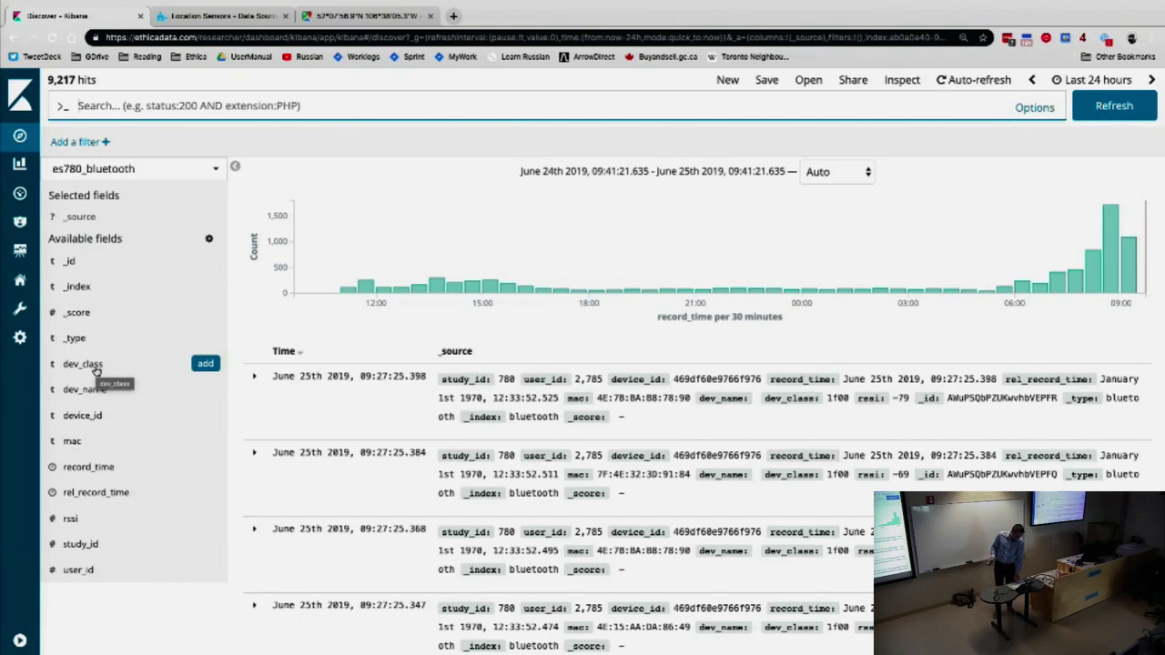
Examine the top values of the dev_name field in the es780_bluetooth records in Discover, enlarging the page to read them.
scroll(94, 370, "down", 1)
scroll(95, 369, "down", 1)
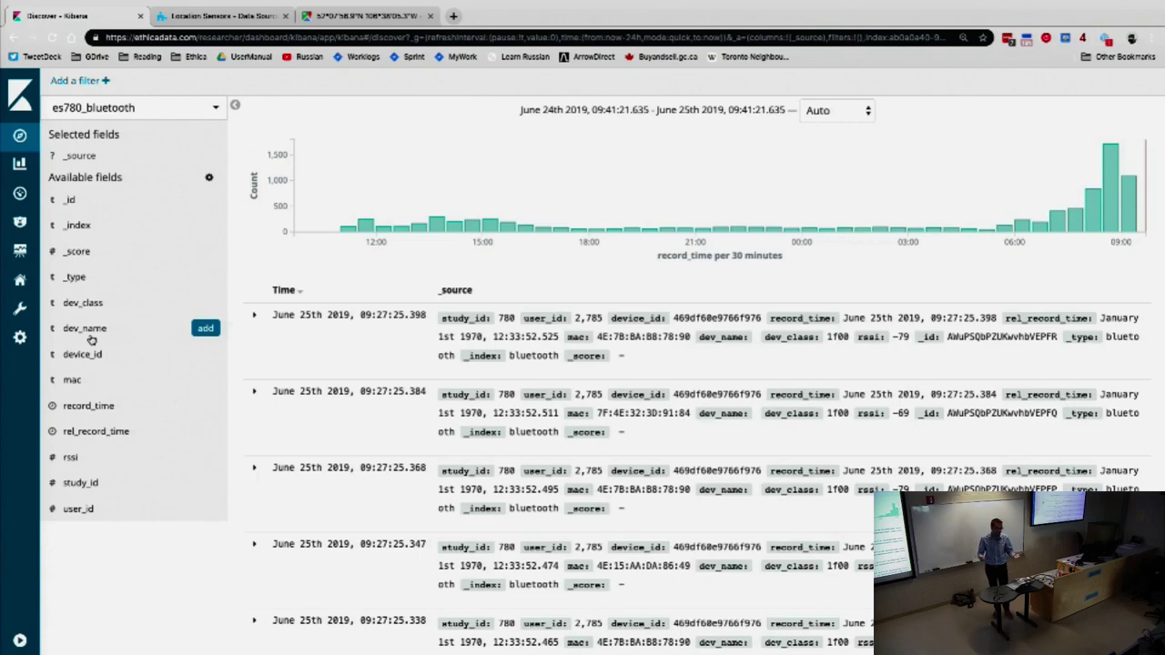
left_click(89, 335)
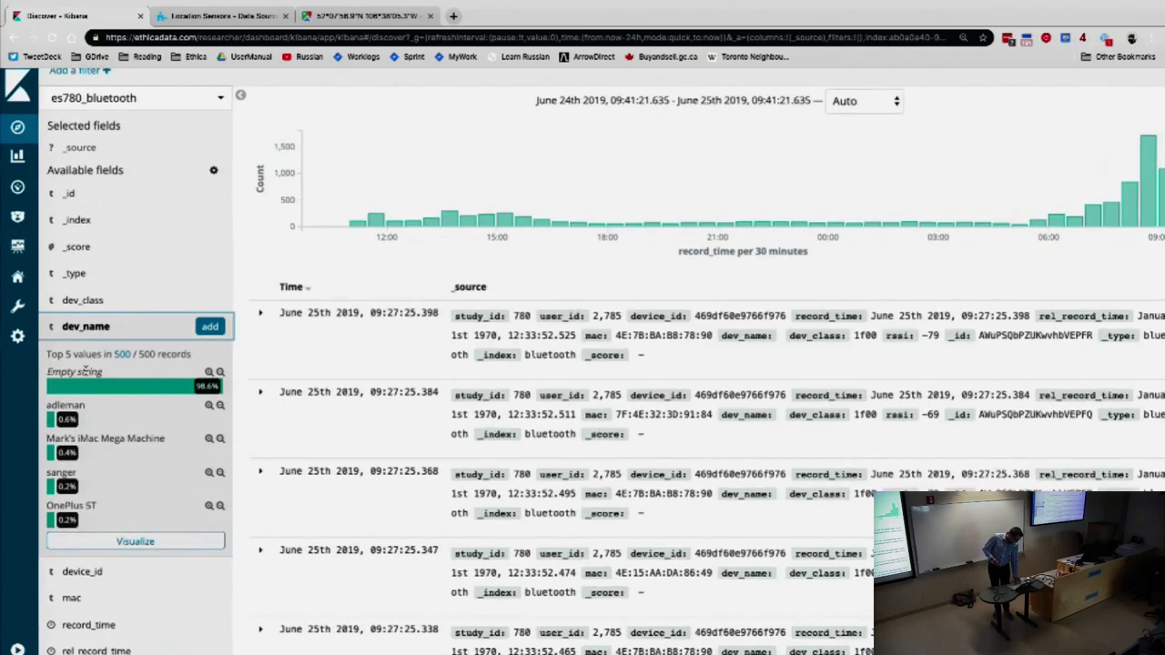
key("ctrl+plus")
key("ctrl+plus")
key("ctrl+plus")
key("ctrl+plus")
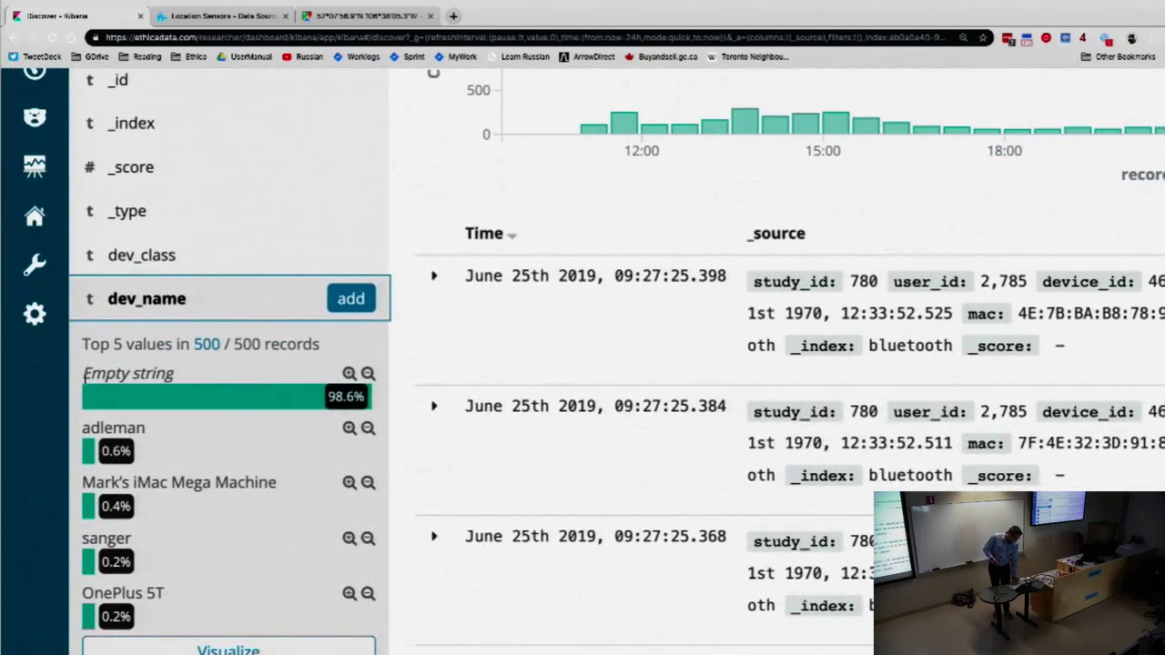
mouse_move(104, 398)
scroll(105, 399, "down", 1)
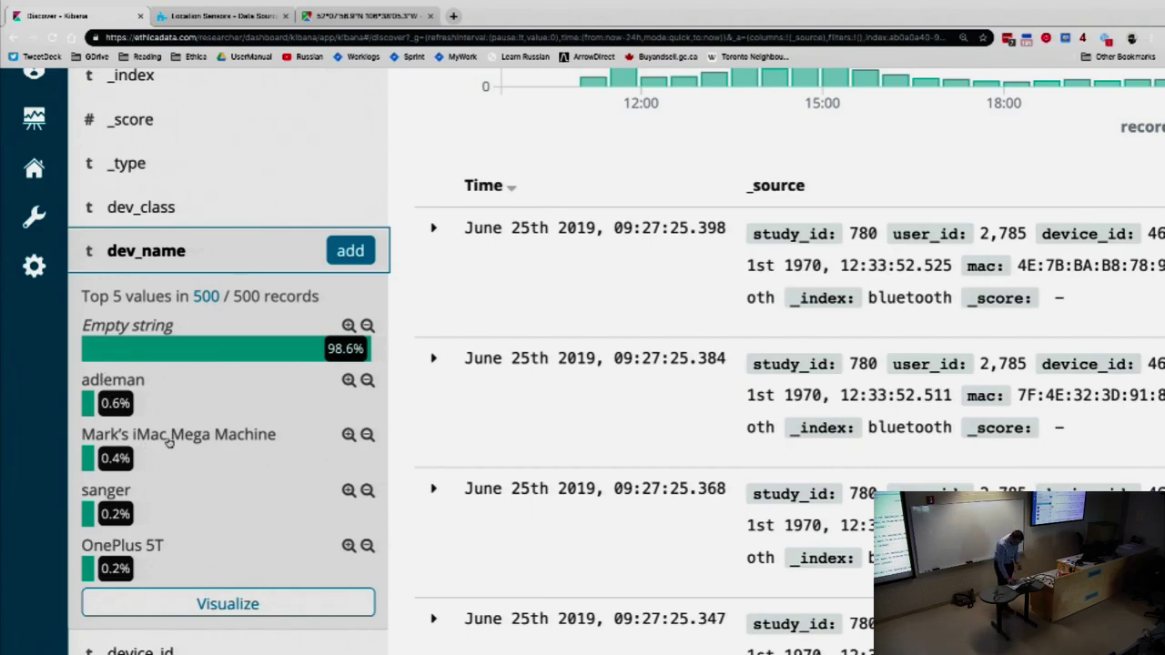
key("ctrl+minus")
key("ctrl+minus")
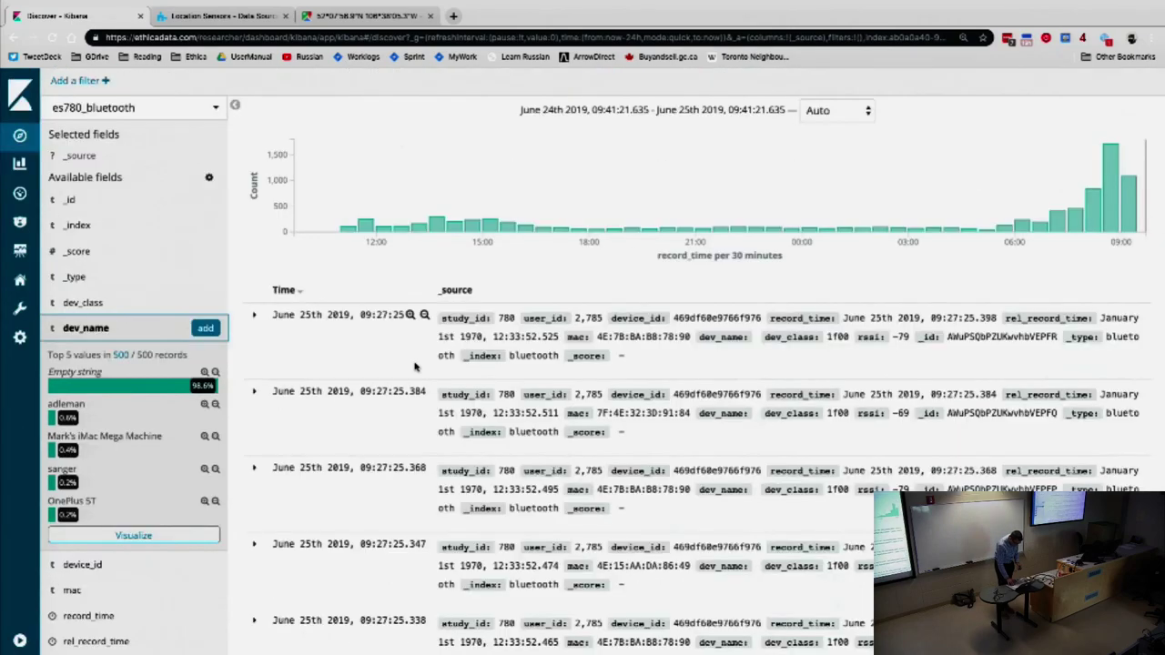
left_click(100, 332)
Examine the top values of the rssi field in the Bluetooth records, enlarging the page and restoring its normal size.
left_click(96, 462)
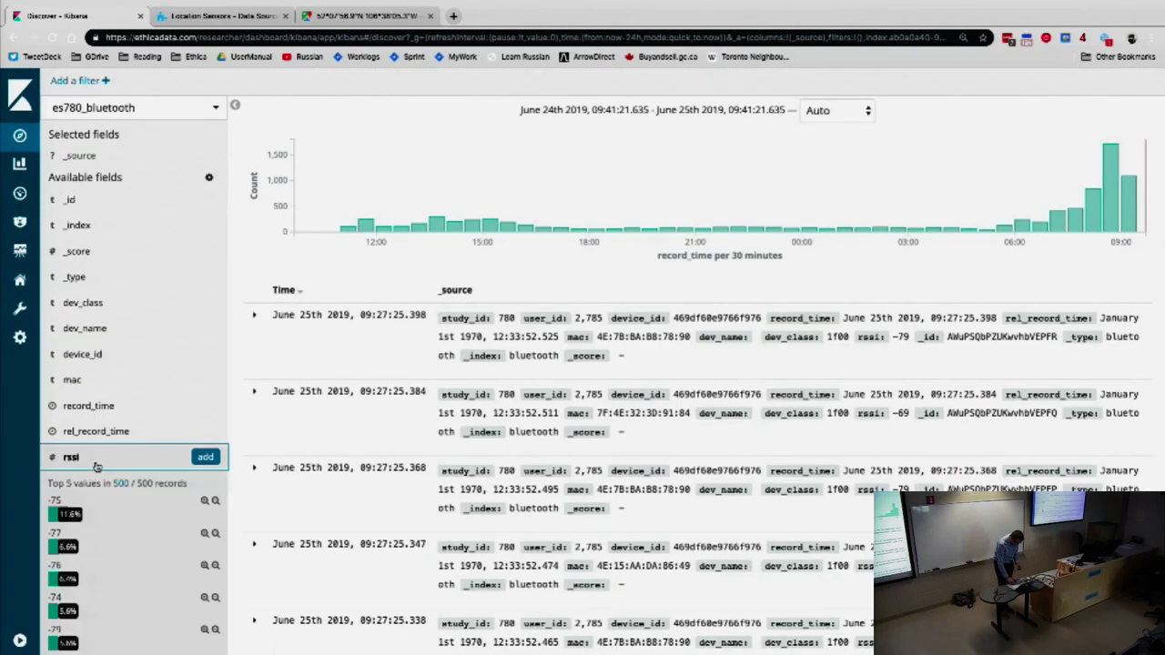
scroll(109, 469, "down", 2)
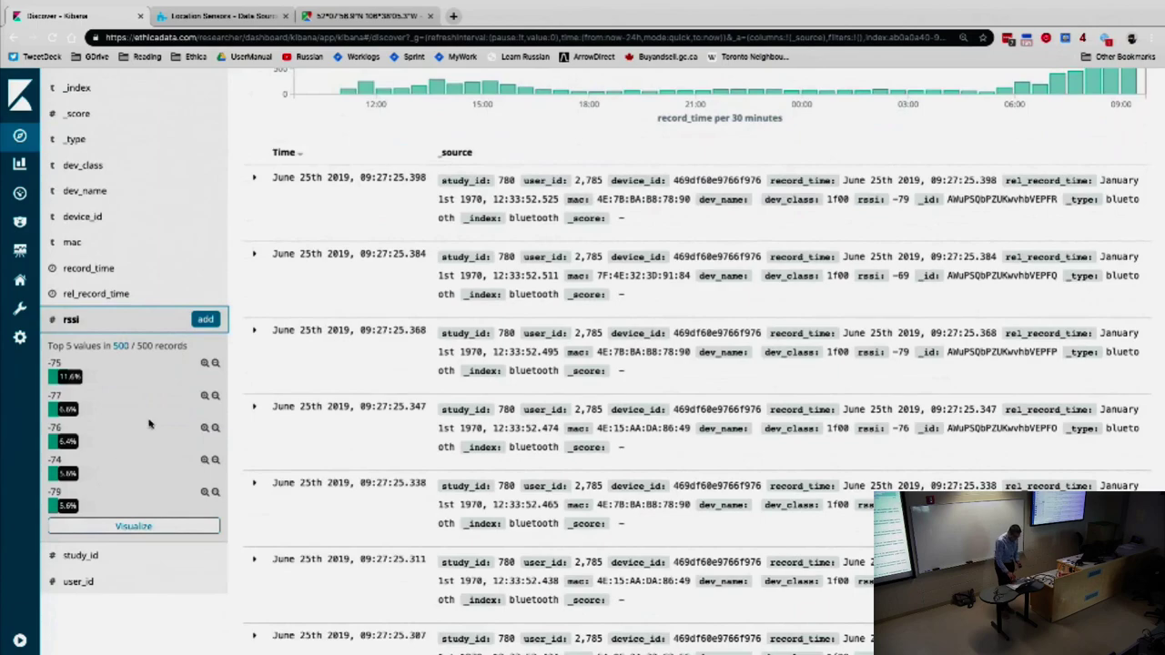
key("ctrl+plus")
key("ctrl+plus")
key("ctrl+plus")
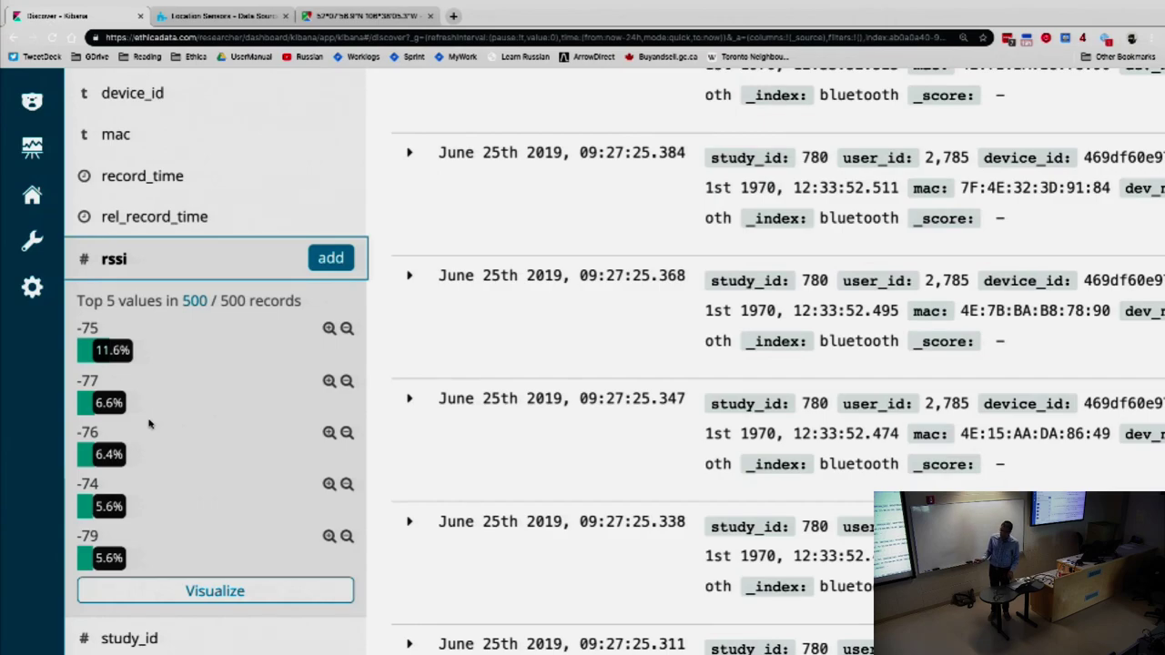
key("ctrl+0")
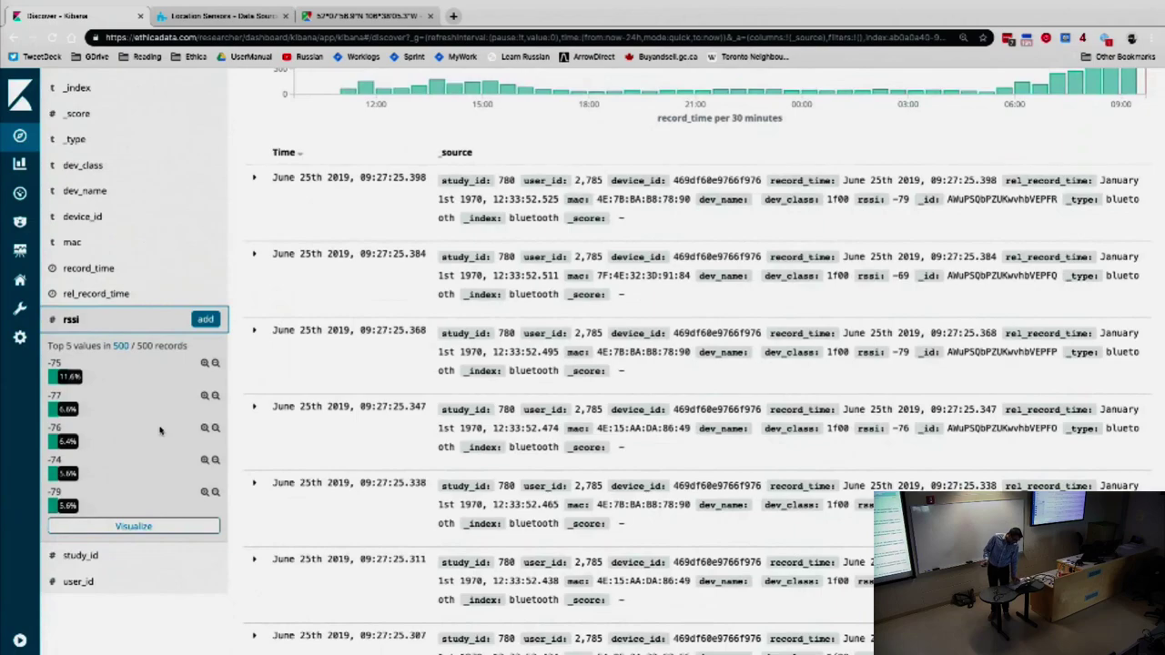
scroll(159, 430, "up", 3)
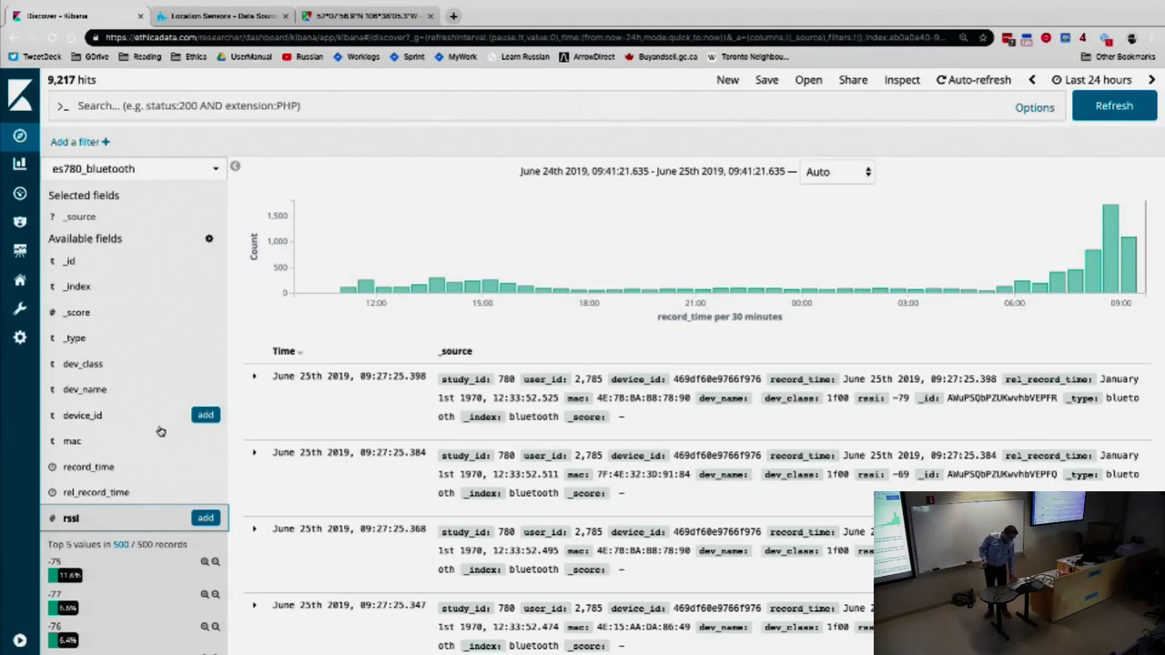
scroll(160, 432, "down", 3)
scroll(160, 431, "down", 1)
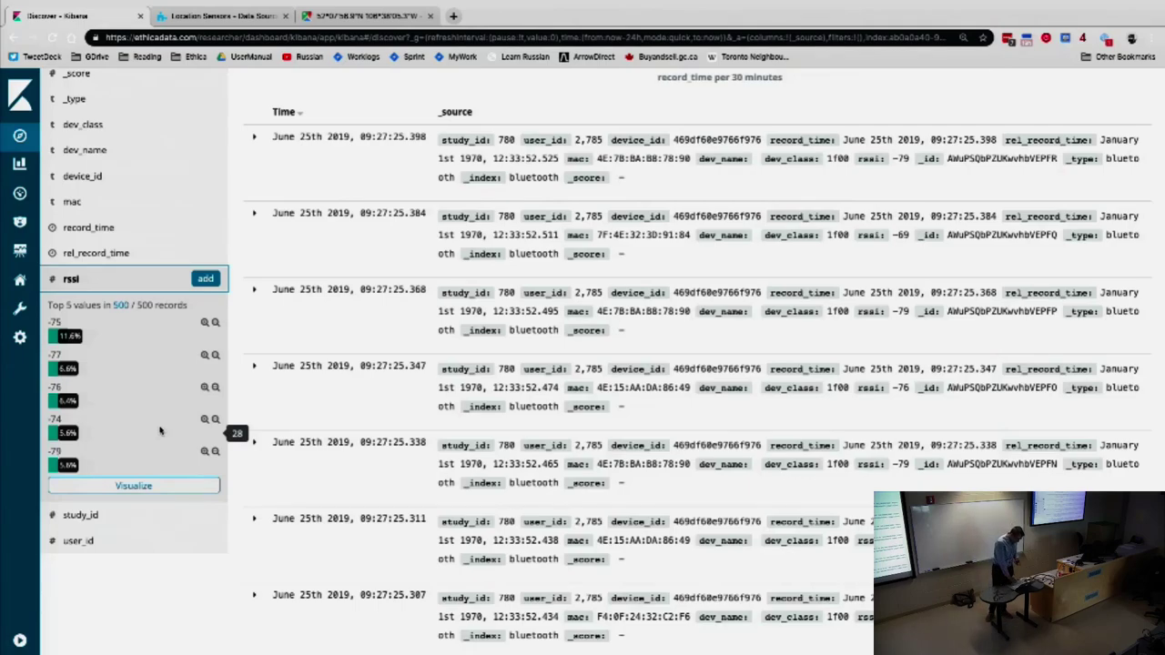
scroll(159, 431, "up", 5)
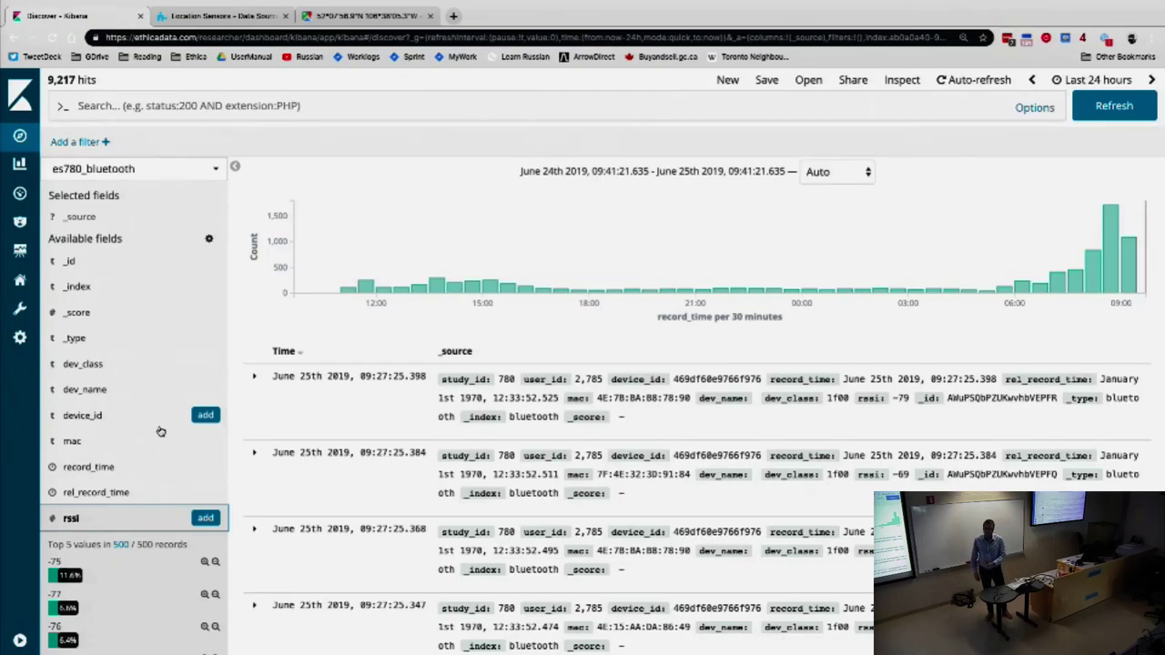
scroll(159, 431, "down", 4)
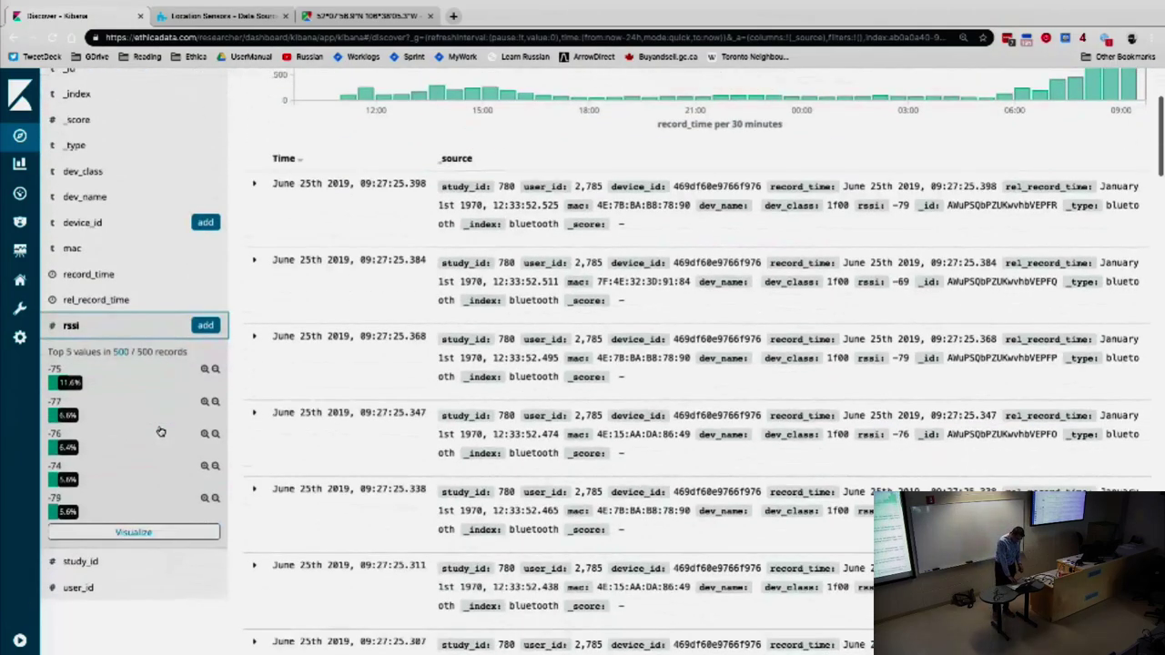
scroll(159, 430, "up", 1)
scroll(159, 430, "up", 3)
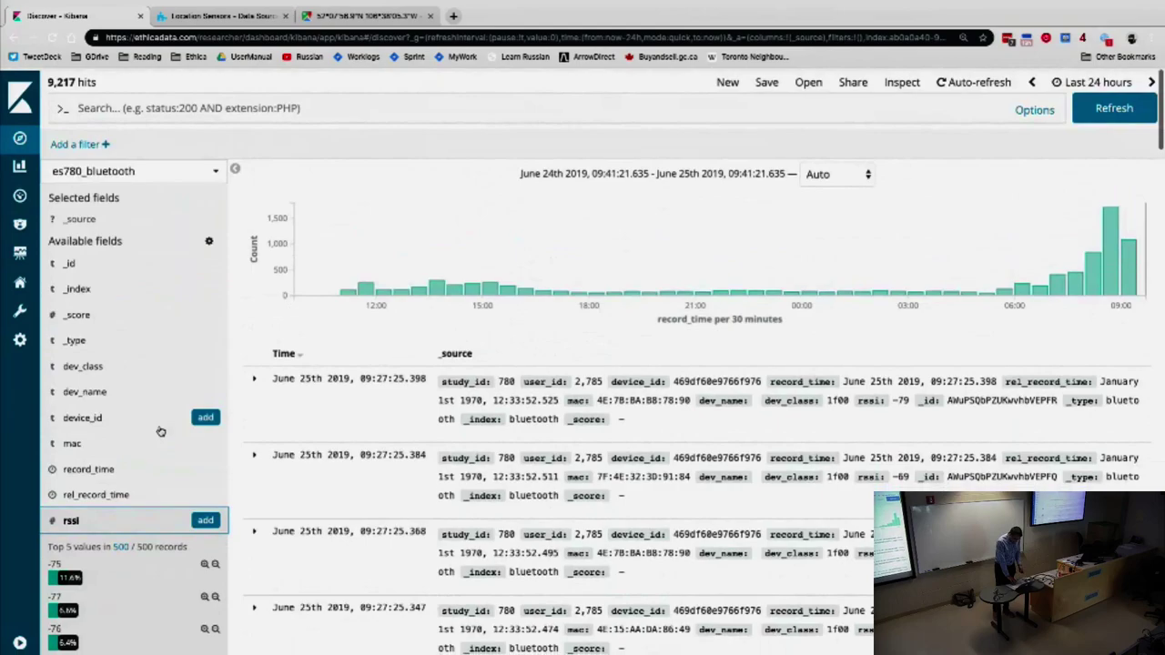
Collapse the rssi field's details and switch to the presentation's Contact Network Data - Beacons slide.
left_click(95, 521)
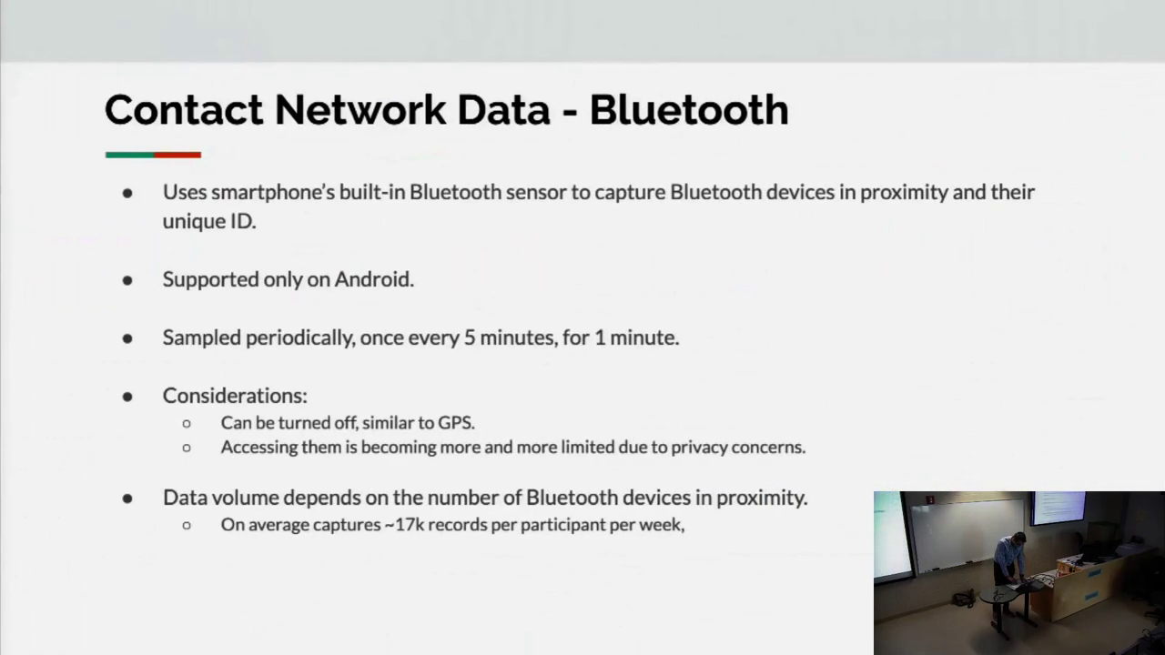
key("Right")
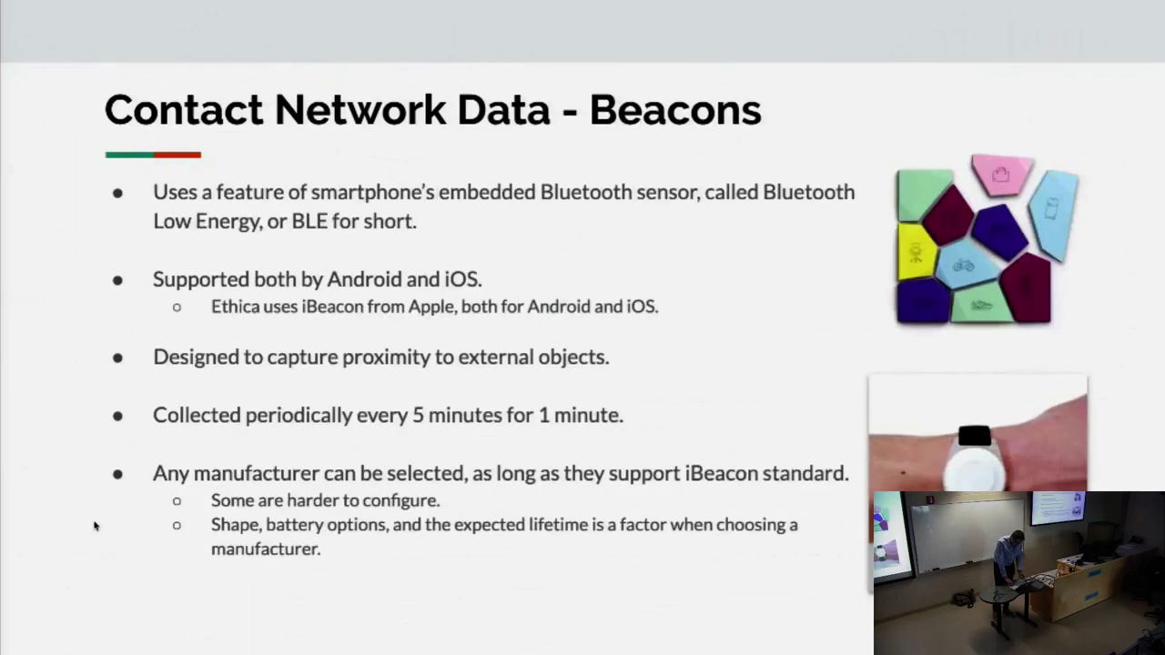
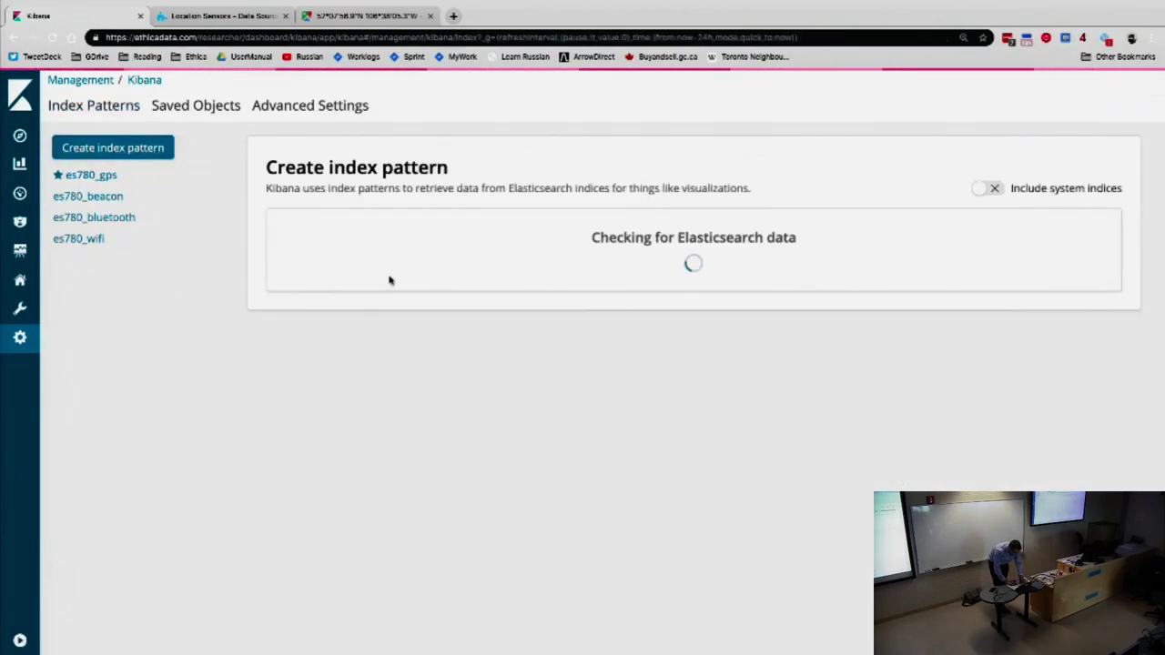
Create the index pattern es780_pedometer with record_time as its time filter field.
double_click(373, 290)
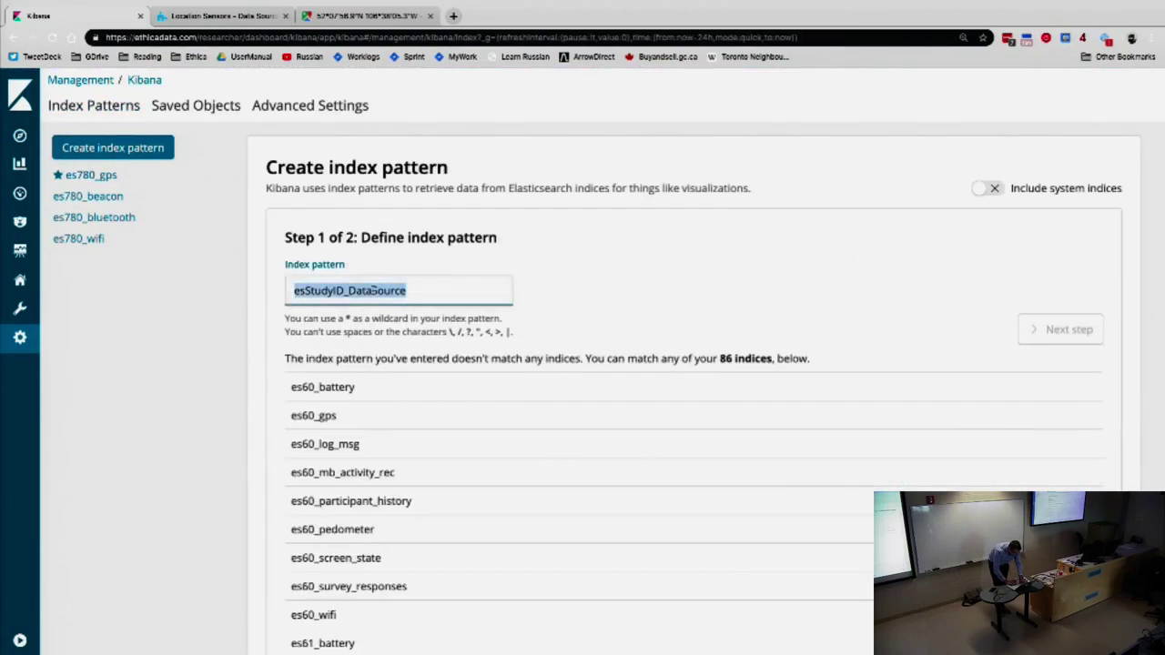
type("es780")
type("_per*")
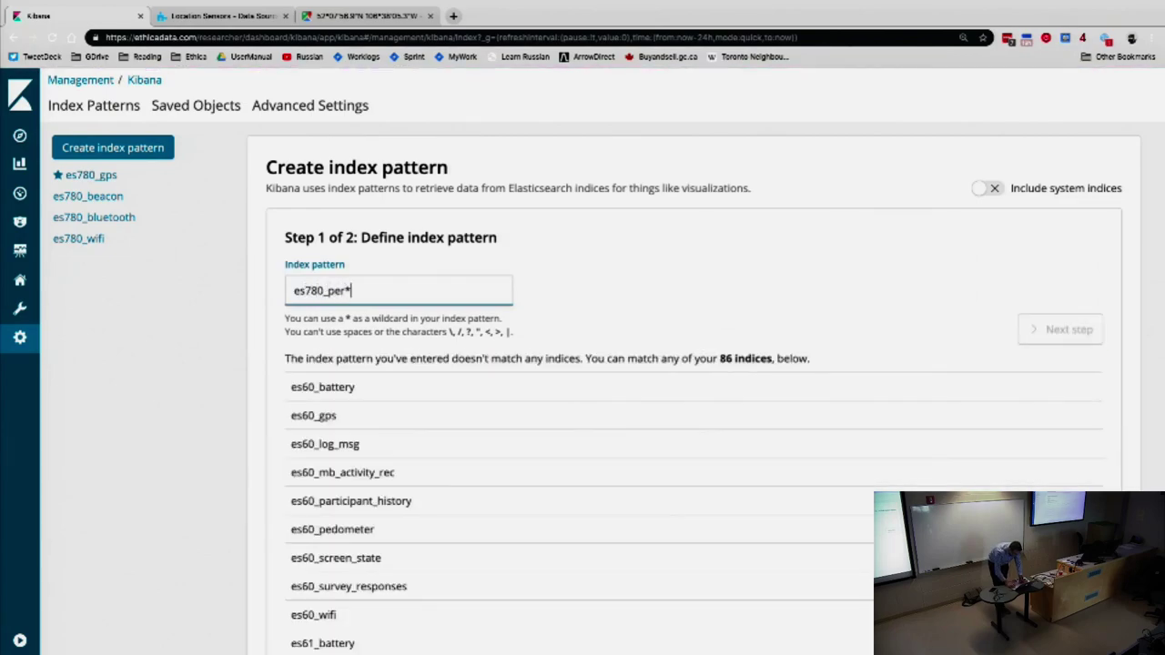
key("Delete")
type("d")
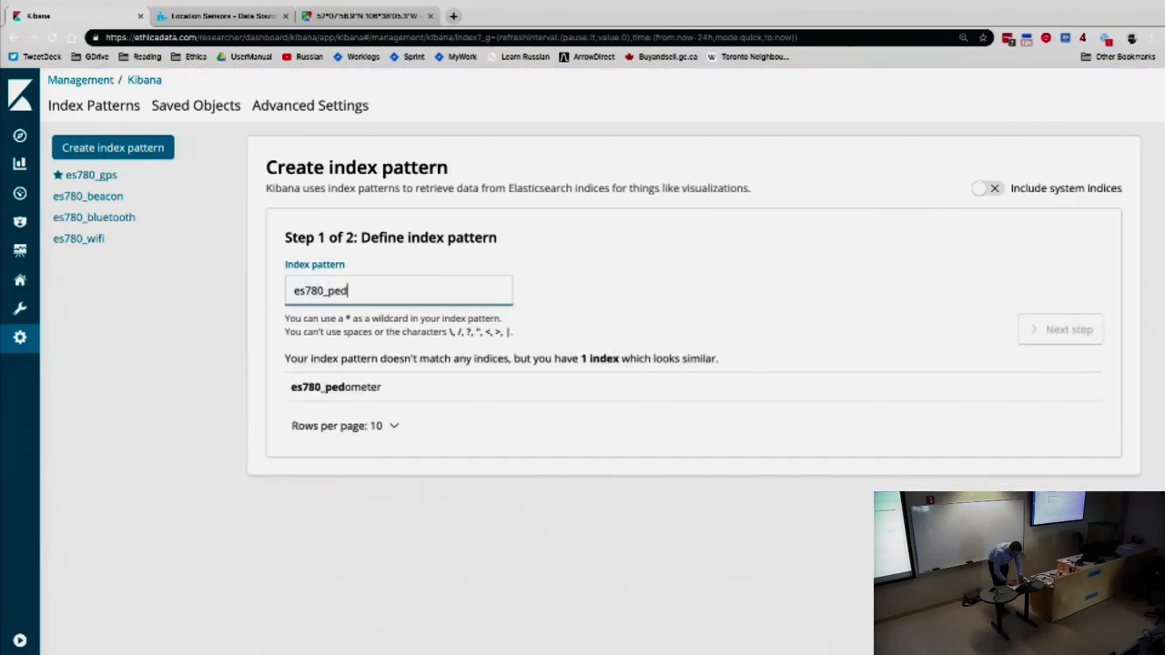
type("ometer")
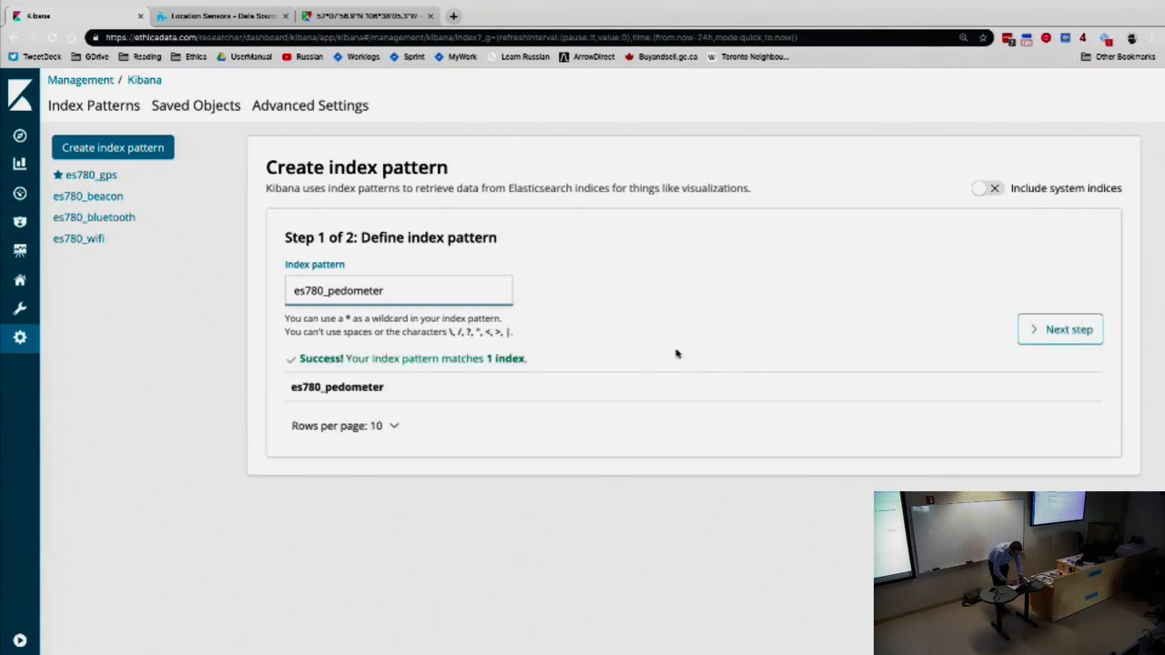
left_click(1054, 342)
left_click(382, 318)
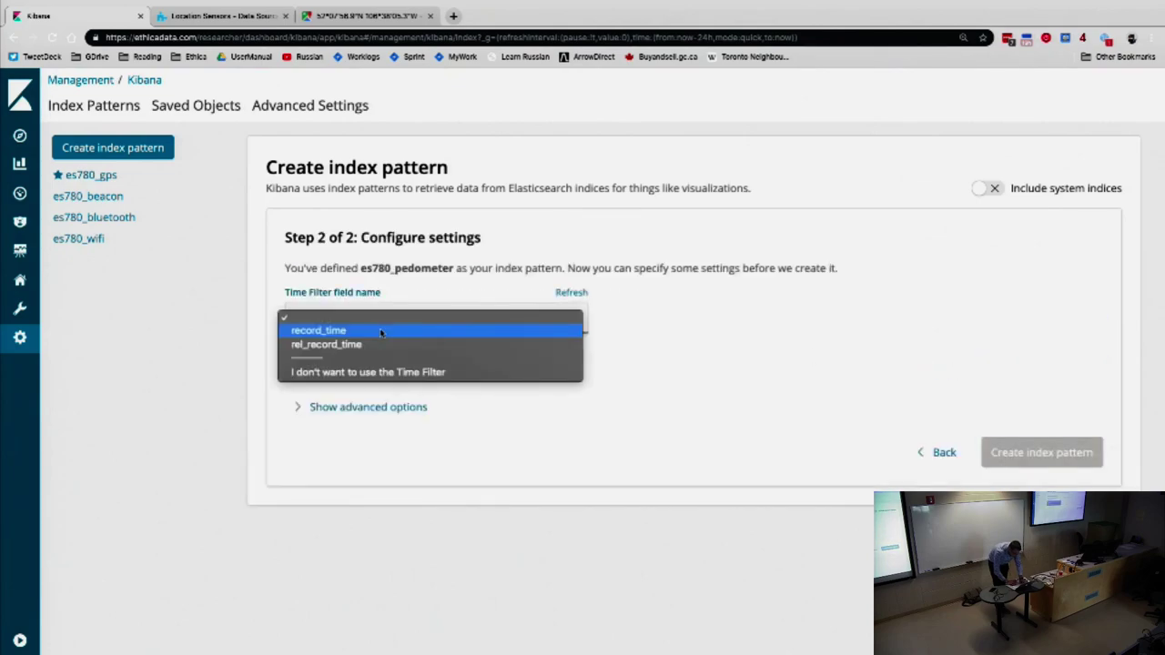
left_click(381, 333)
left_click(995, 452)
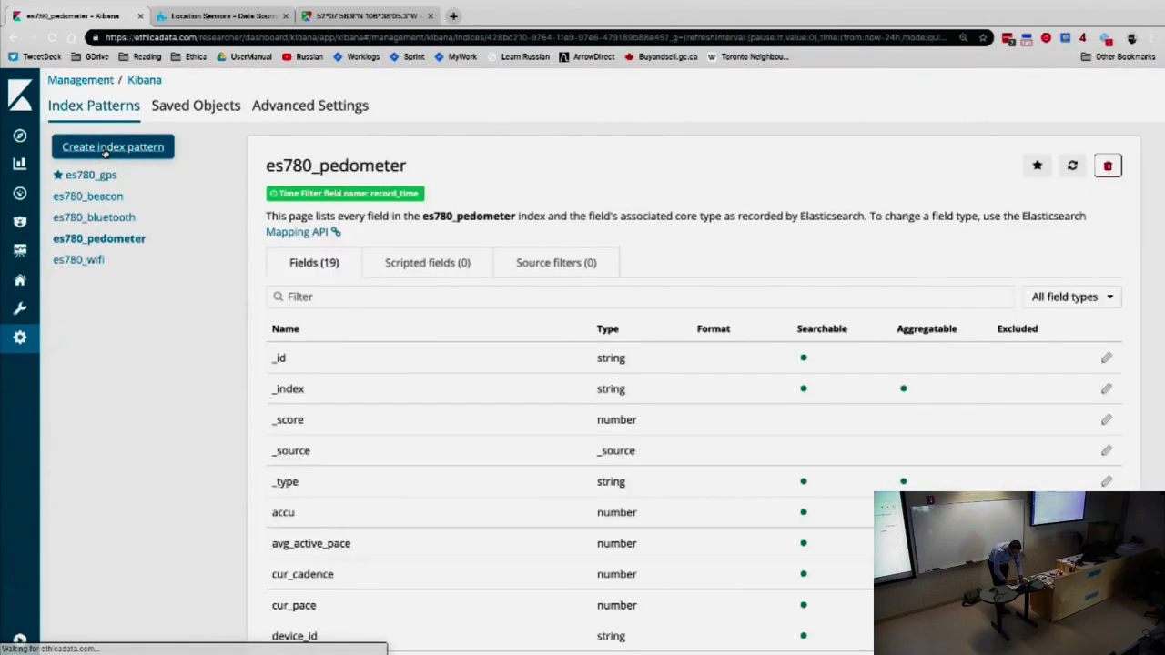
Create another index pattern, es780_mb_activity_rec, using record_time as the time filter field.
left_click(106, 151)
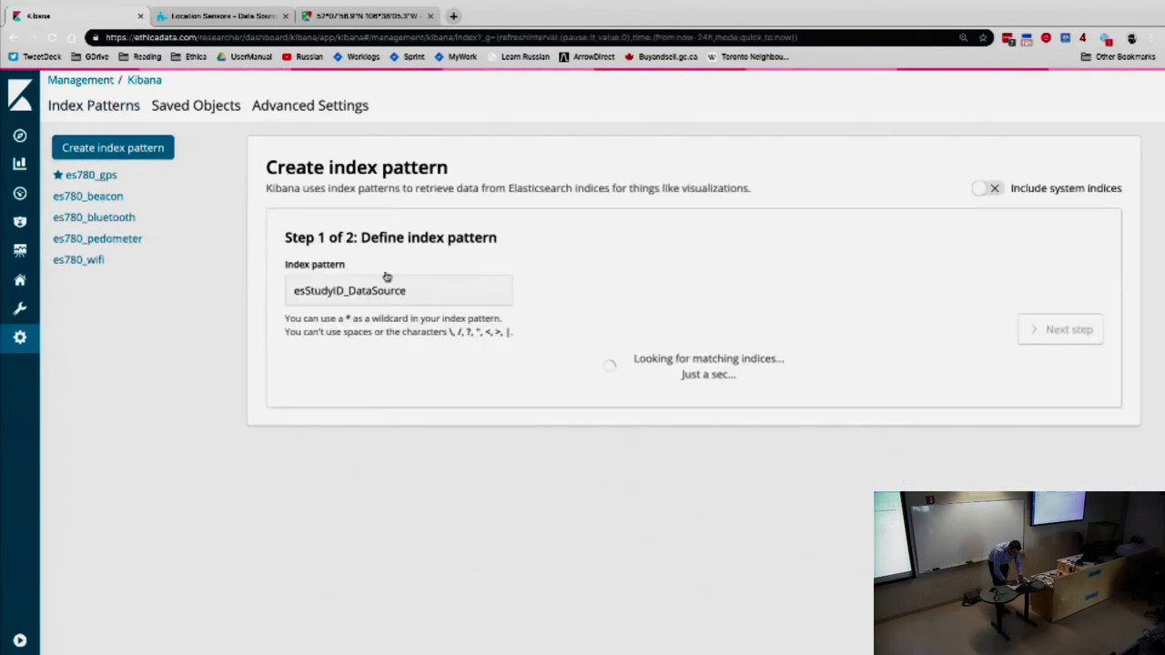
left_click(377, 290)
type("e")
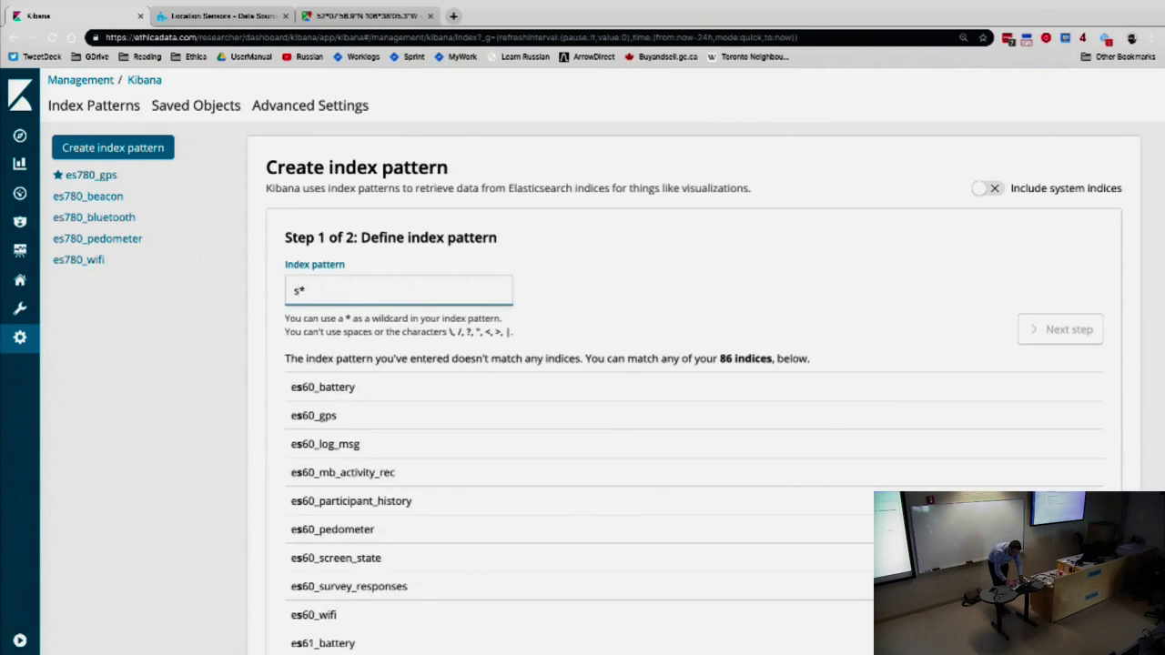
type("s")
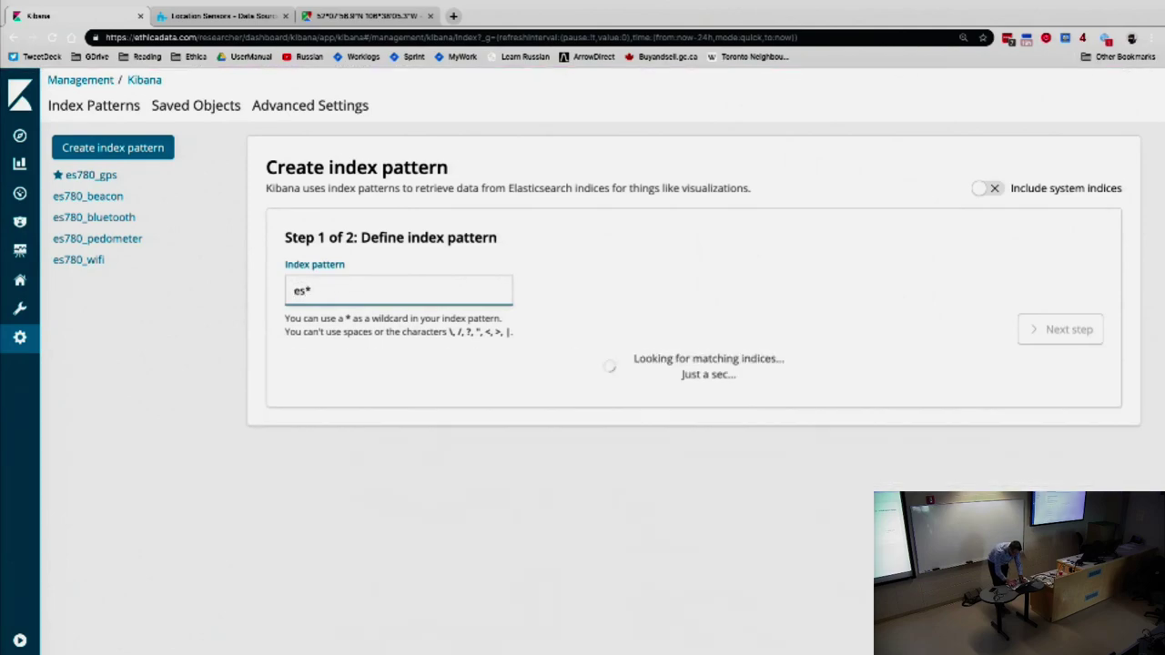
type("780_mb_")
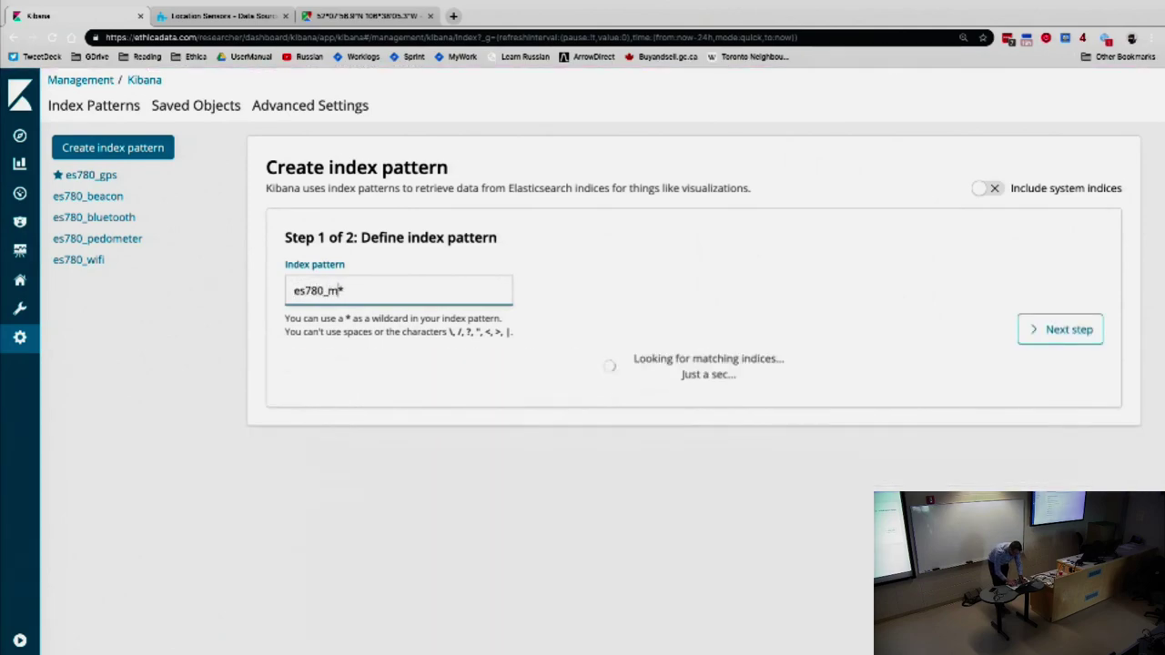
key("Delete")
type("a")
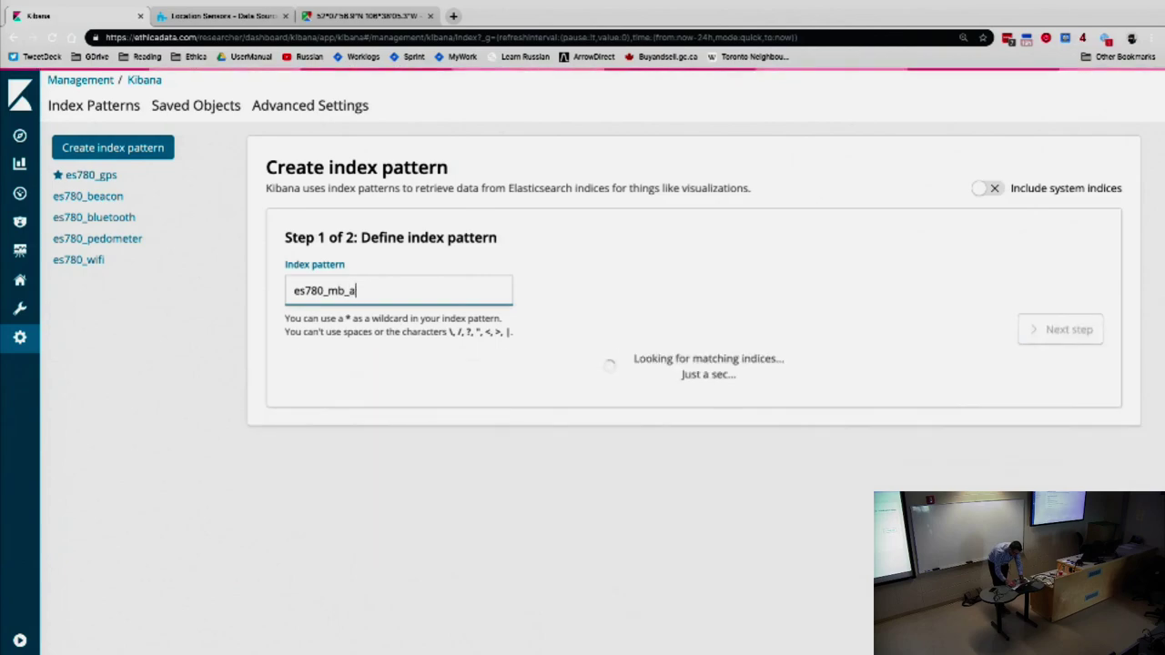
type("ctivity_rec")
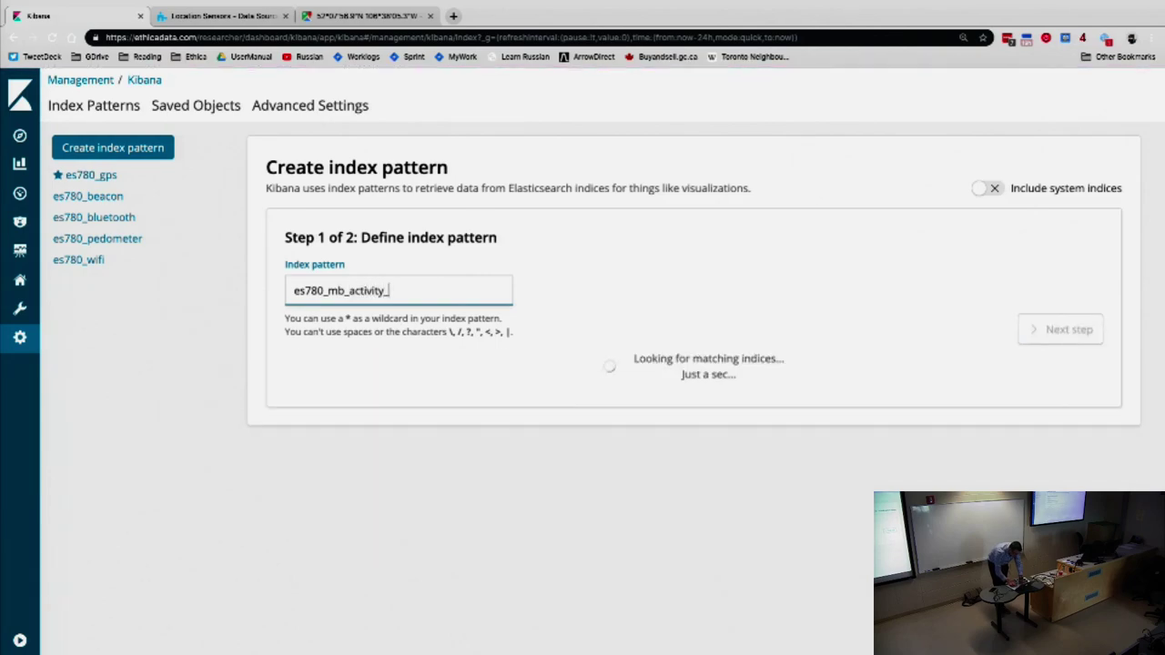
left_click(1044, 331)
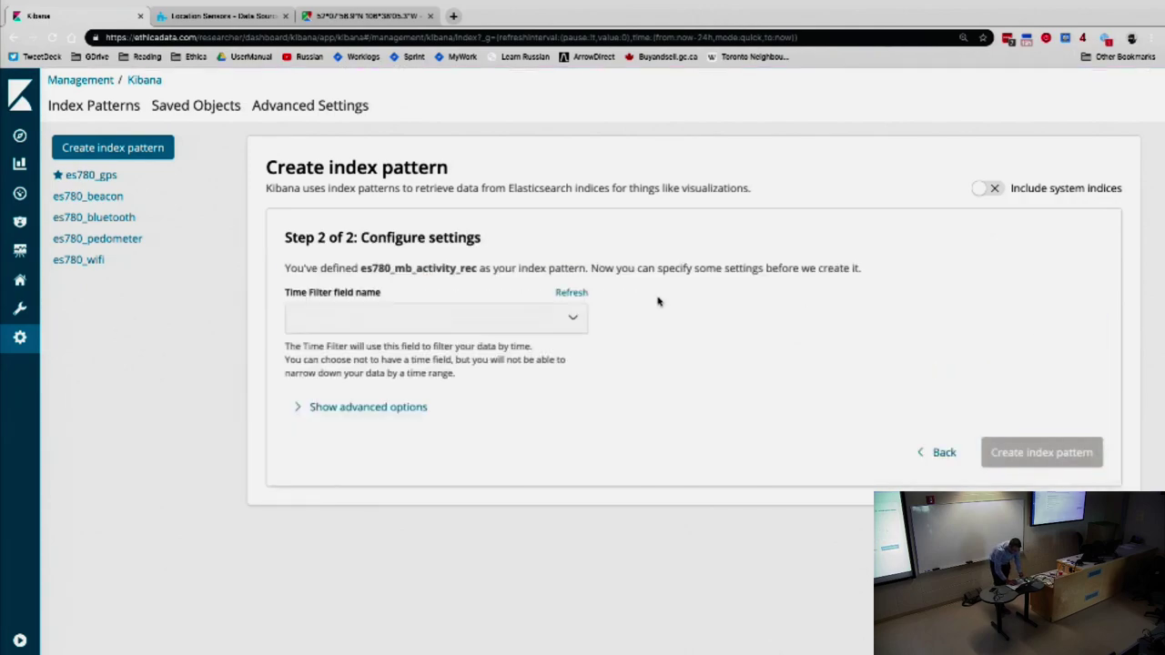
left_click(546, 315)
left_click(520, 331)
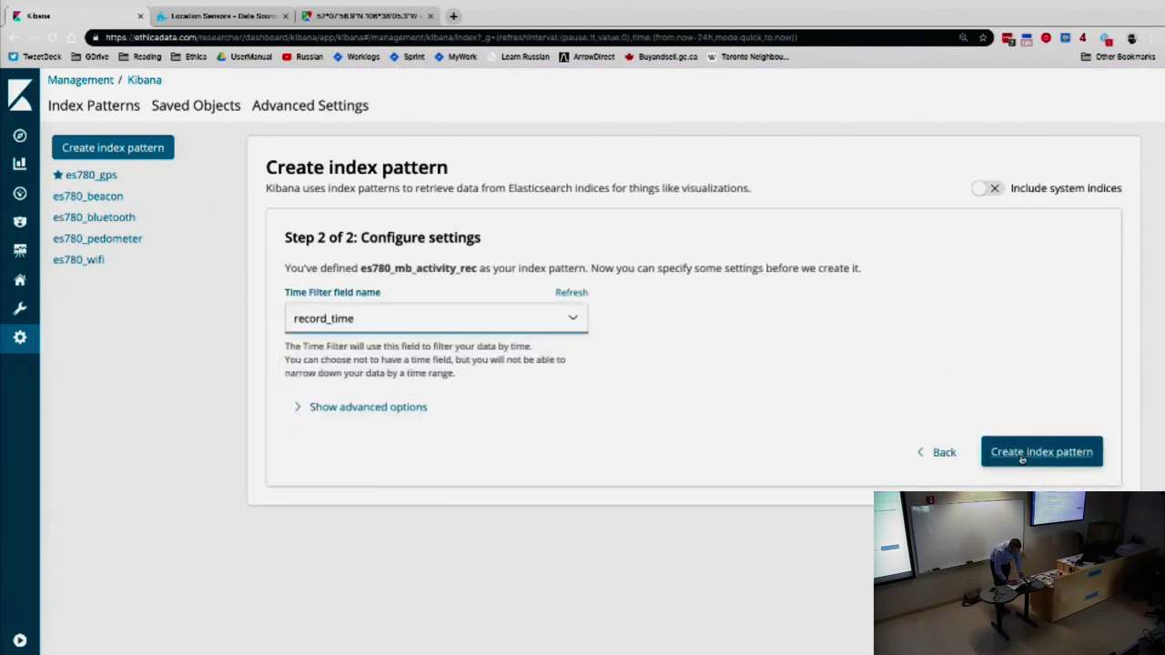
left_click(1024, 450)
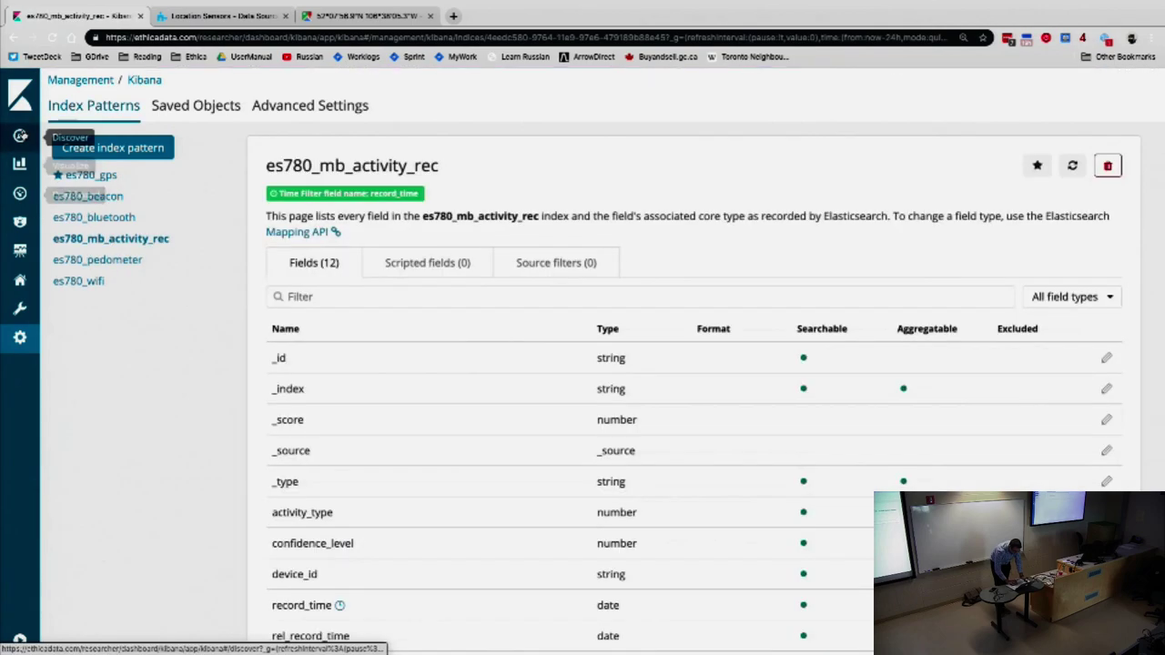
Open Discover and switch the index pattern to es780_pedometer.
left_click(20, 135)
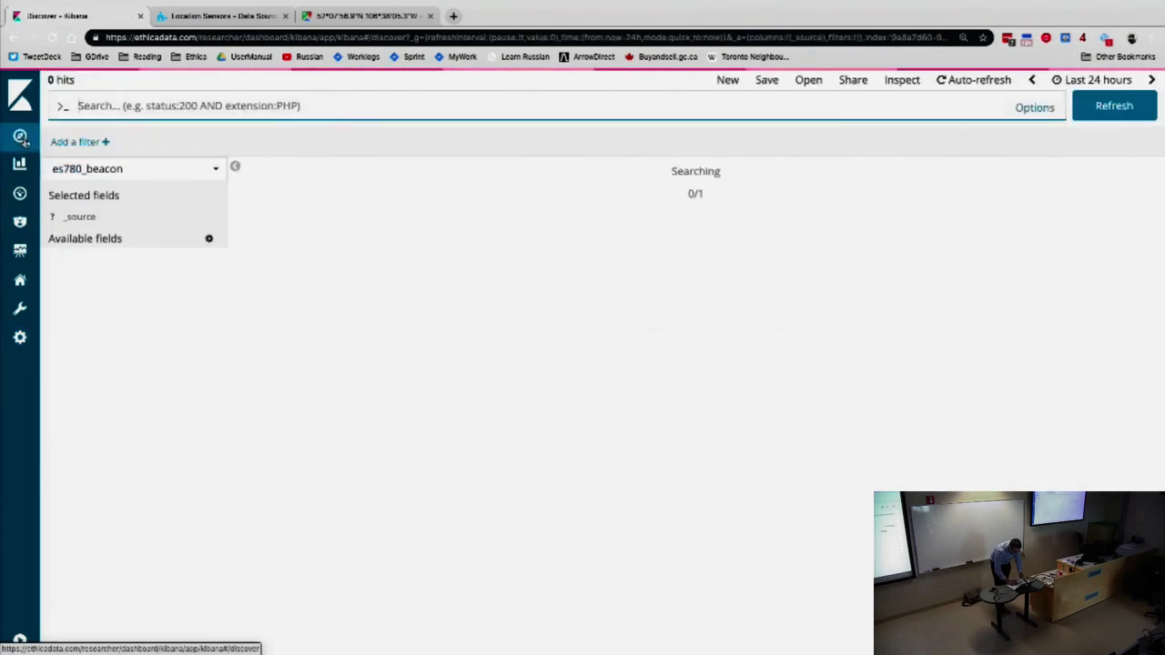
left_click(86, 167)
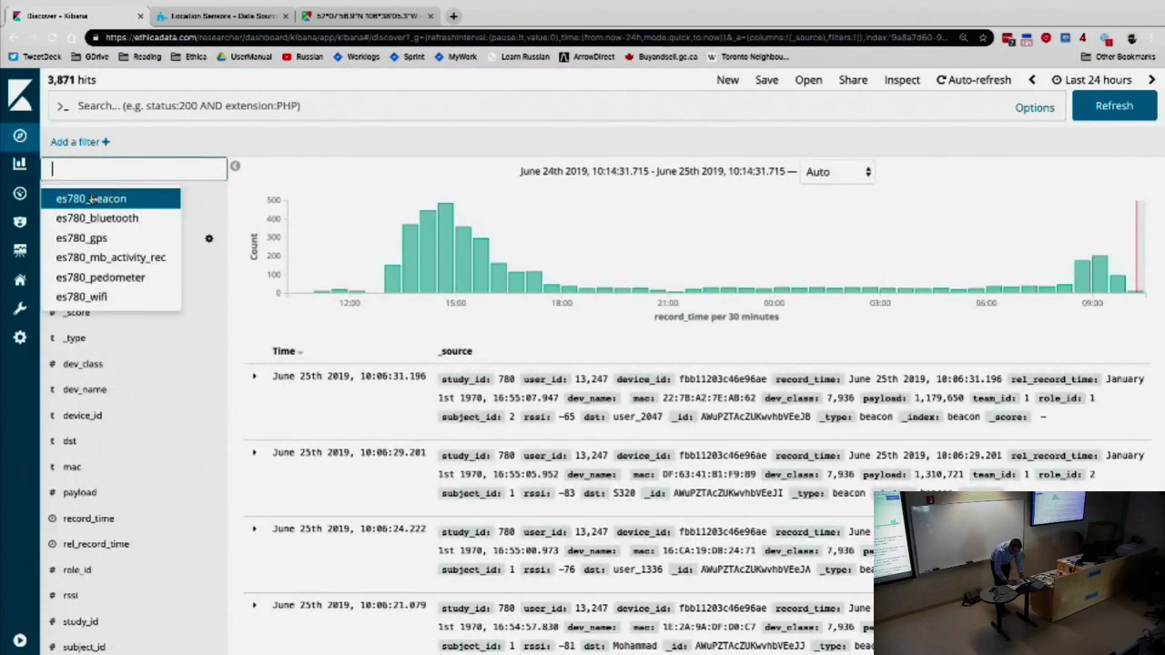
left_click(113, 279)
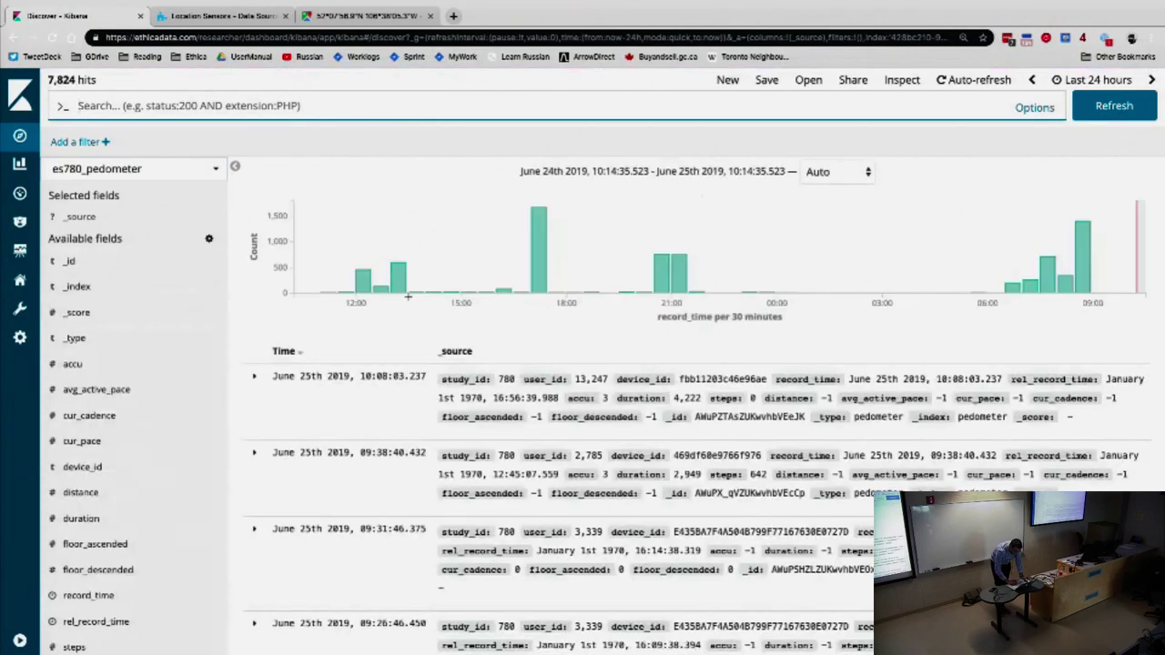
Examine the individual fields of the newest pedometer record, including its steps value, and collapse the record.
left_click(257, 380)
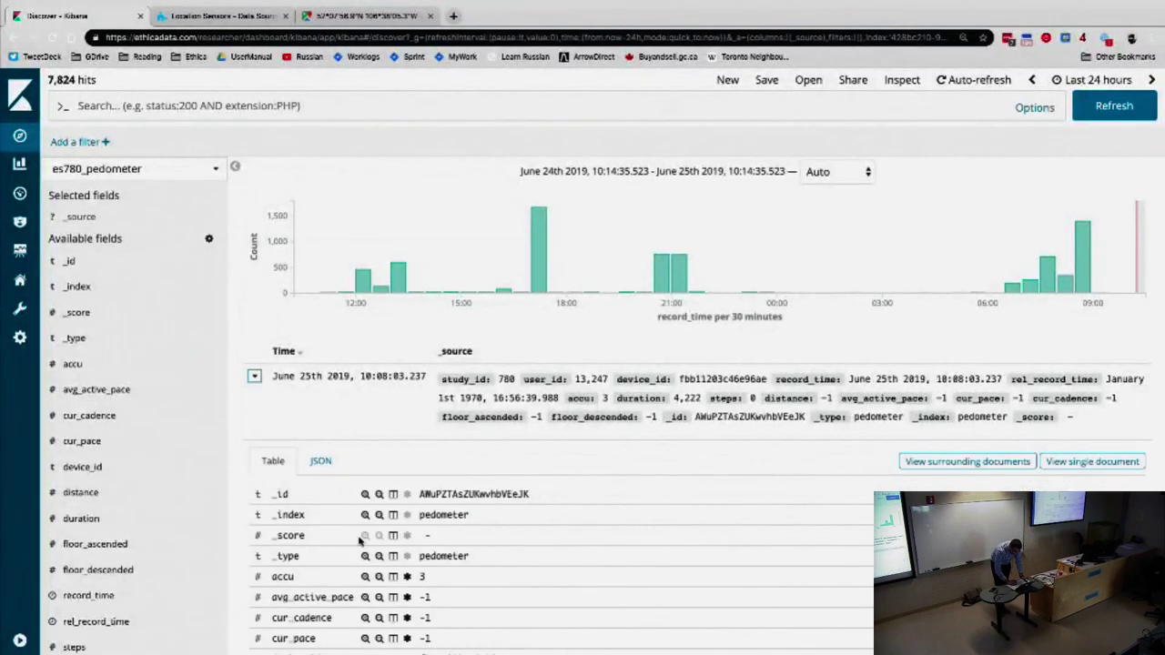
scroll(361, 541, "down", 2)
scroll(361, 540, "down", 1)
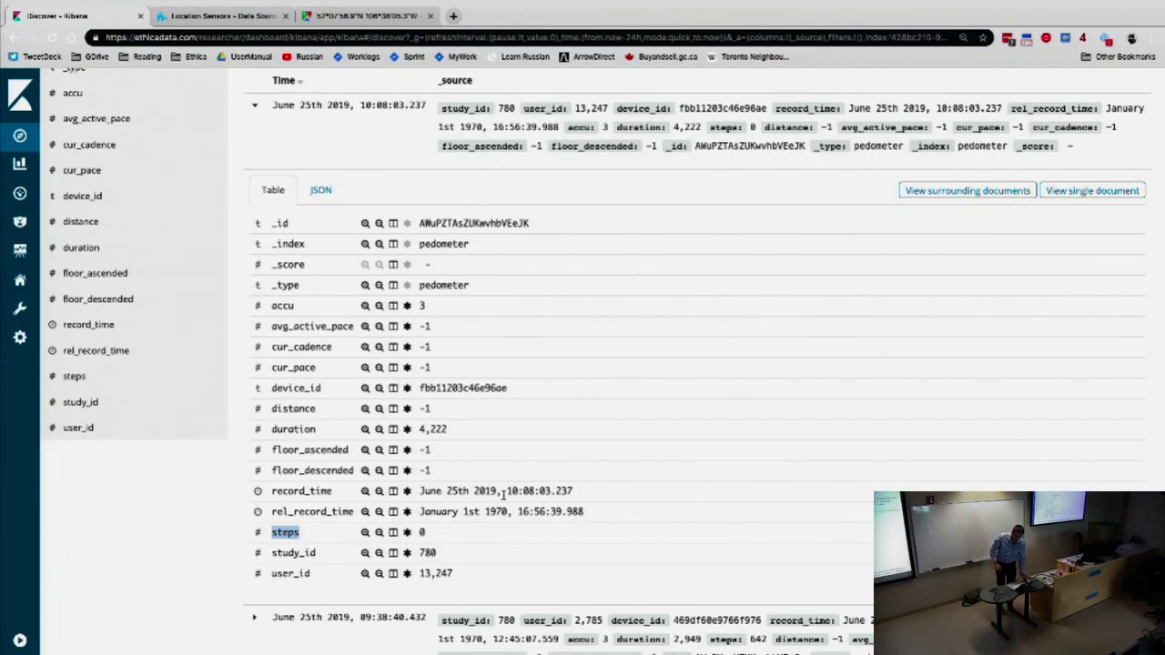
left_click(254, 104)
scroll(254, 105, "up", 5)
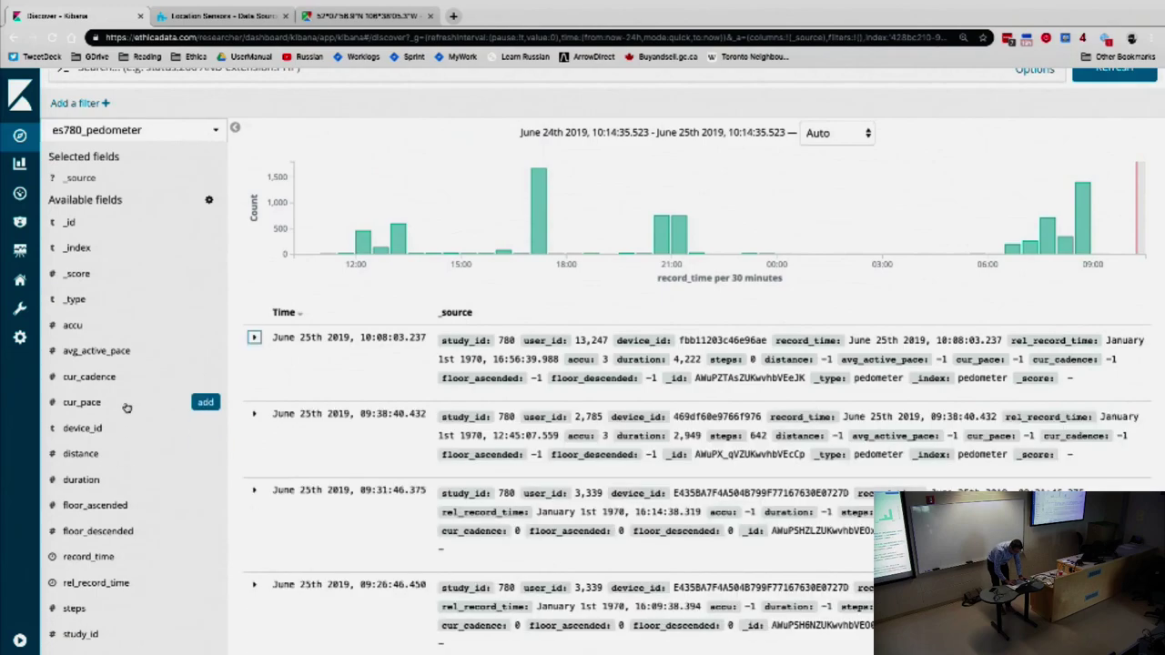
Show user_id and steps as columns in the pedometer records and sort them by time, oldest first.
scroll(134, 499, "down", 1)
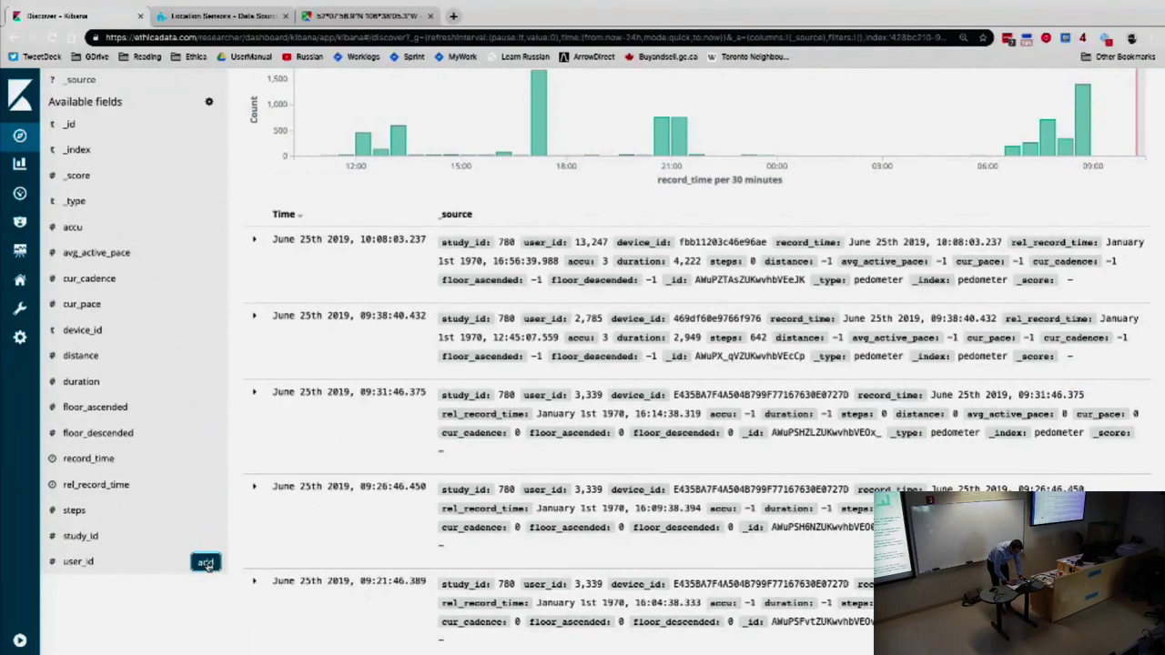
left_click(206, 562)
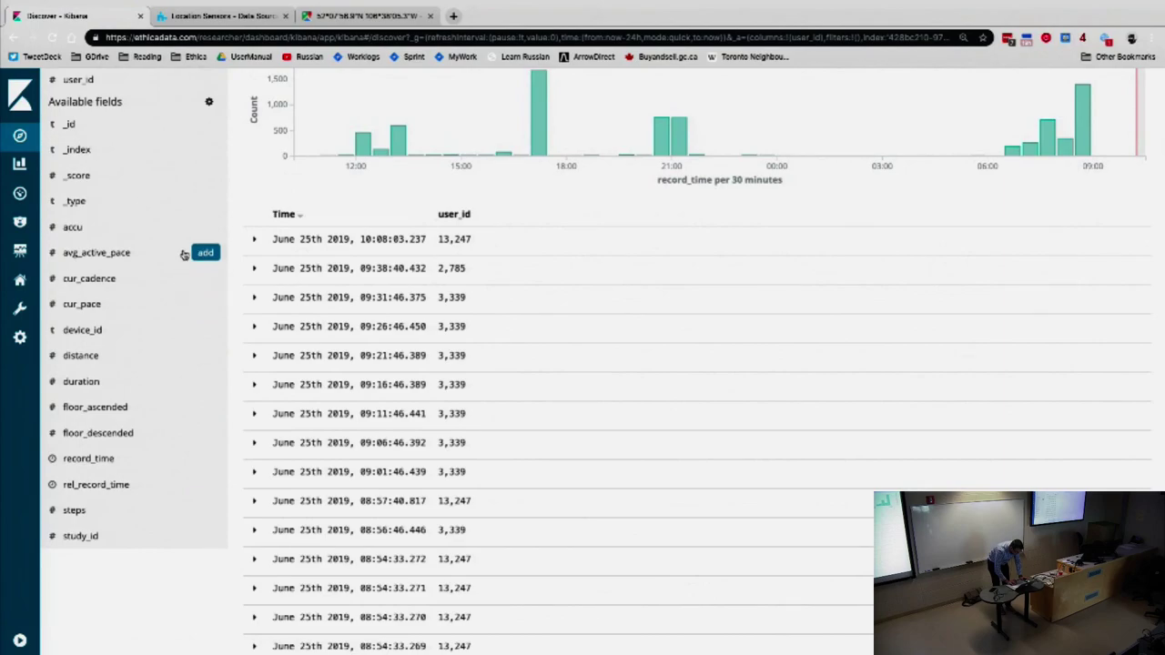
left_click(205, 510)
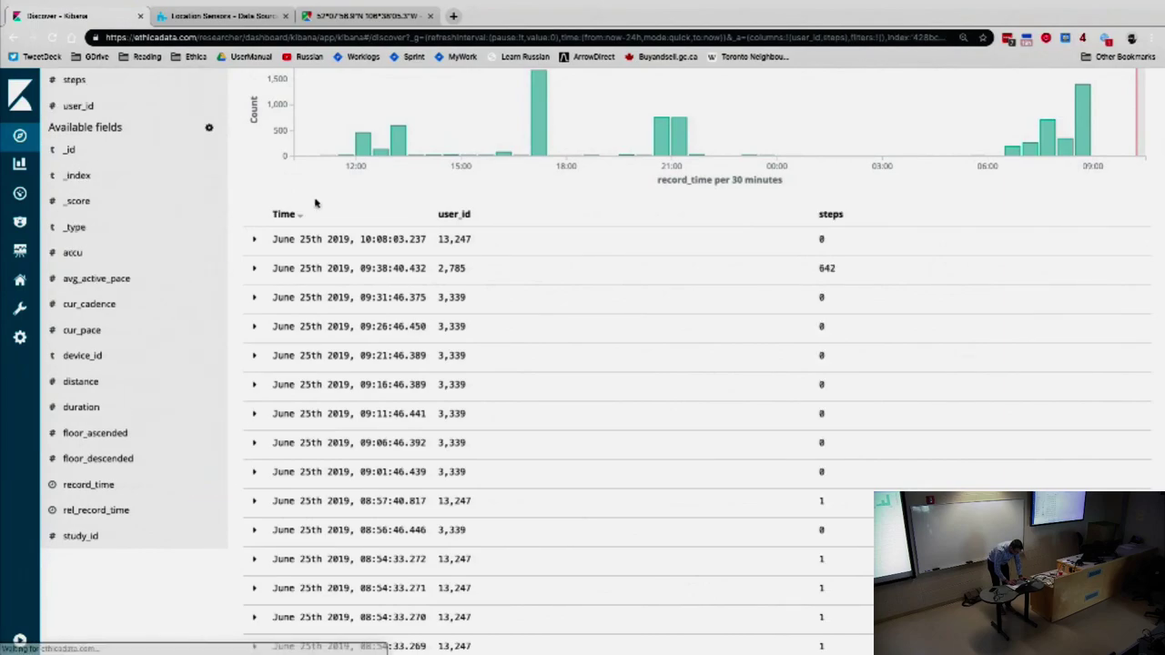
left_click(300, 216)
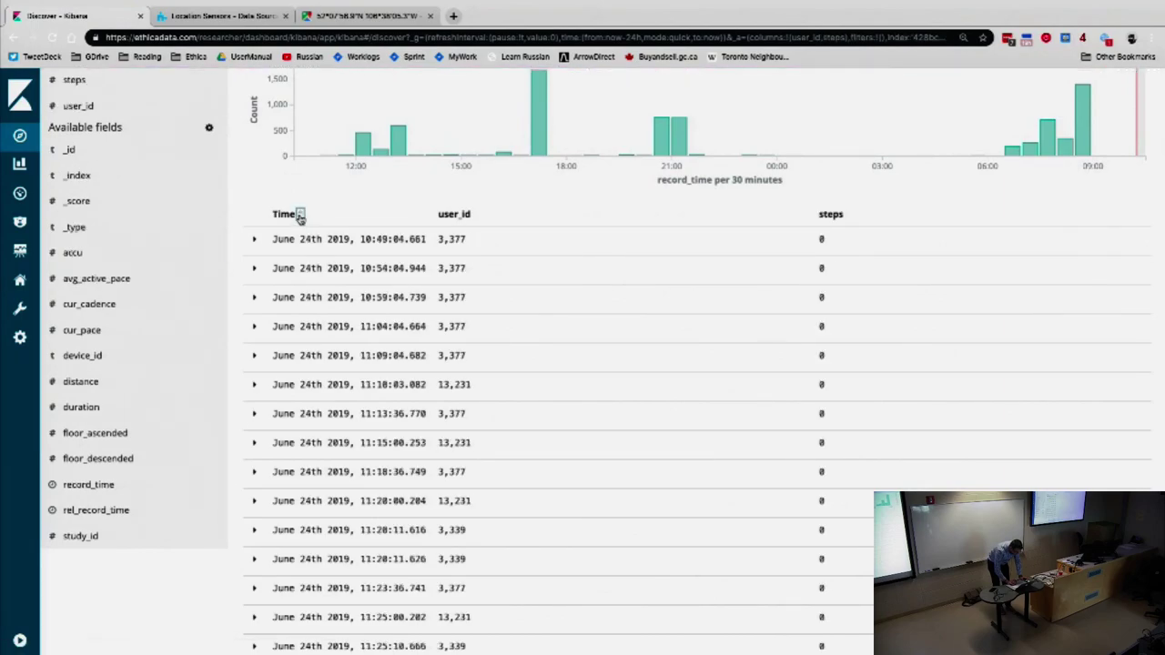
scroll(577, 346, "down", 6)
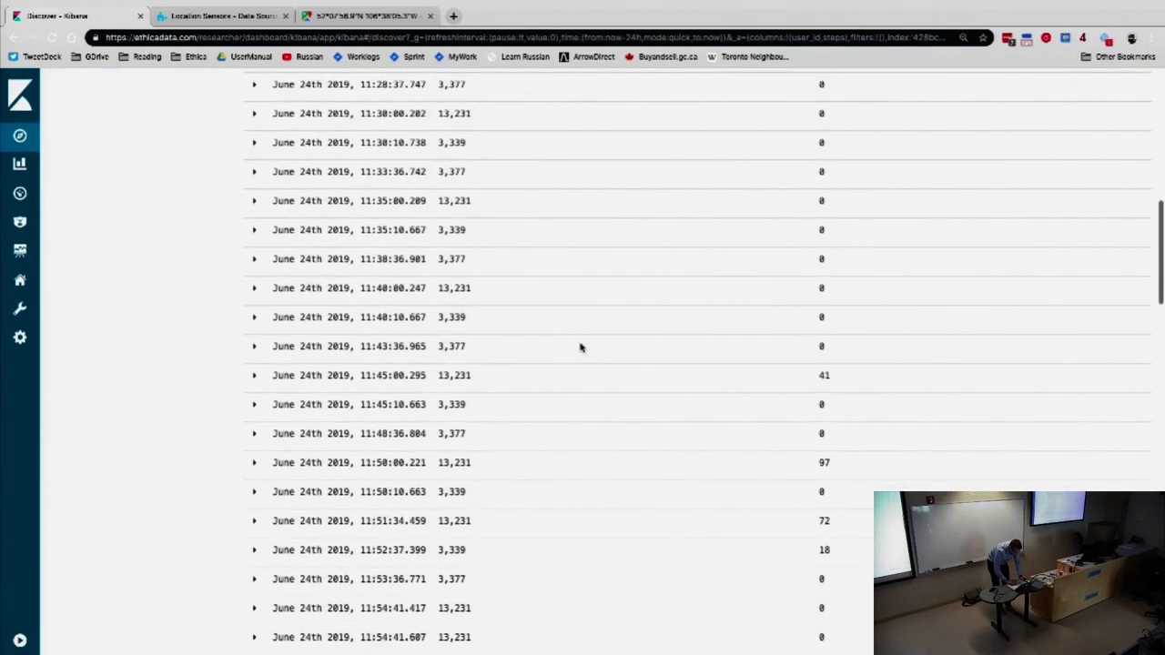
scroll(580, 347, "up", 8)
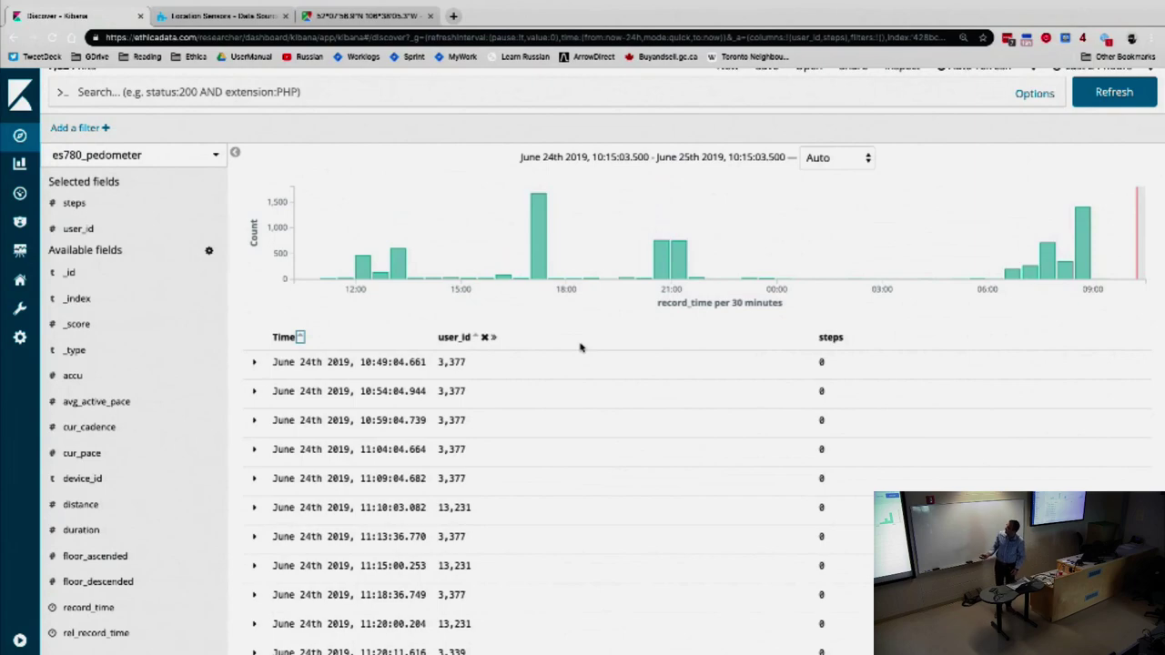
scroll(580, 346, "up", 1)
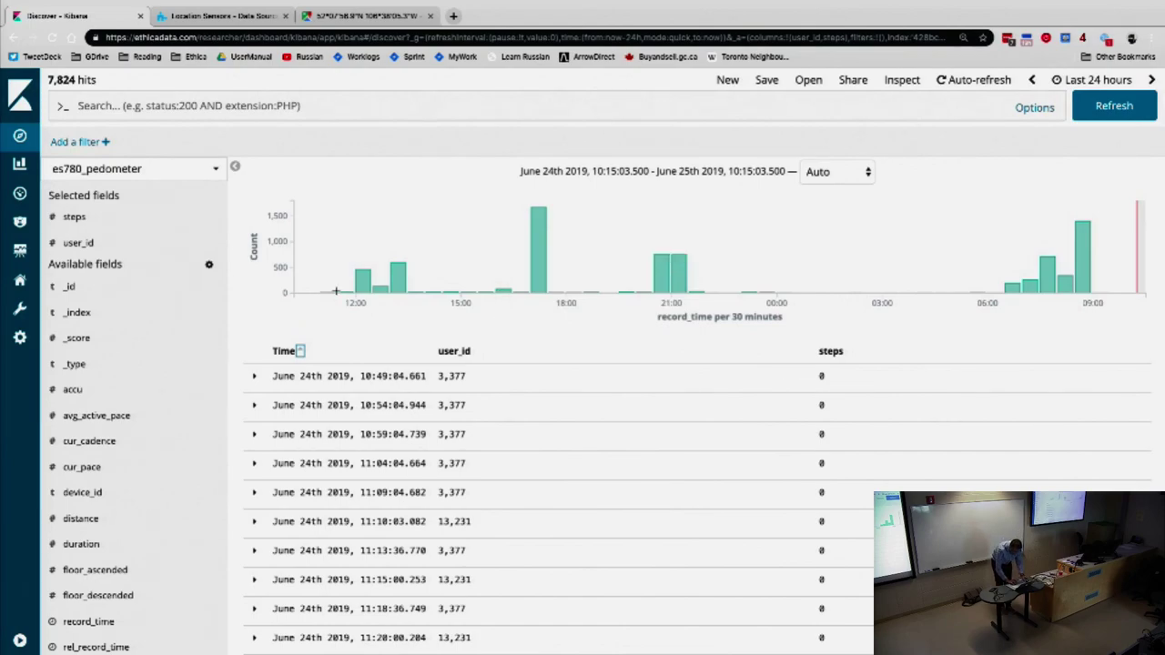
Filter the pedometer records to those where steps is not 0, examine the remaining records, and remove the filter.
left_click(78, 142)
type("st")
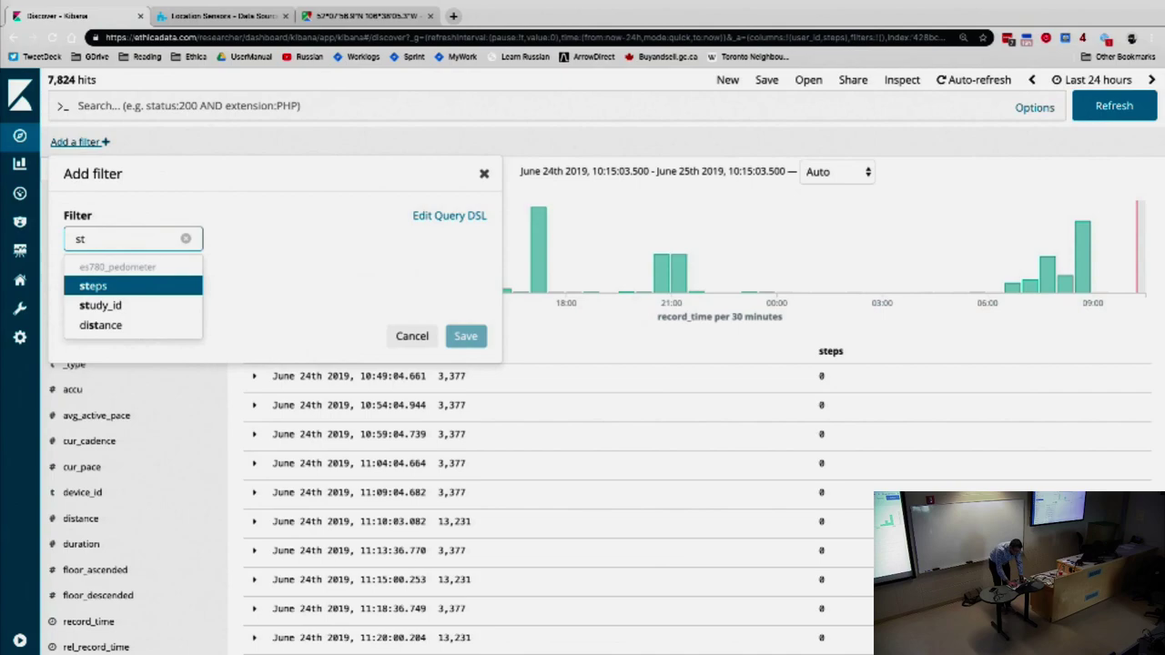
key("Return")
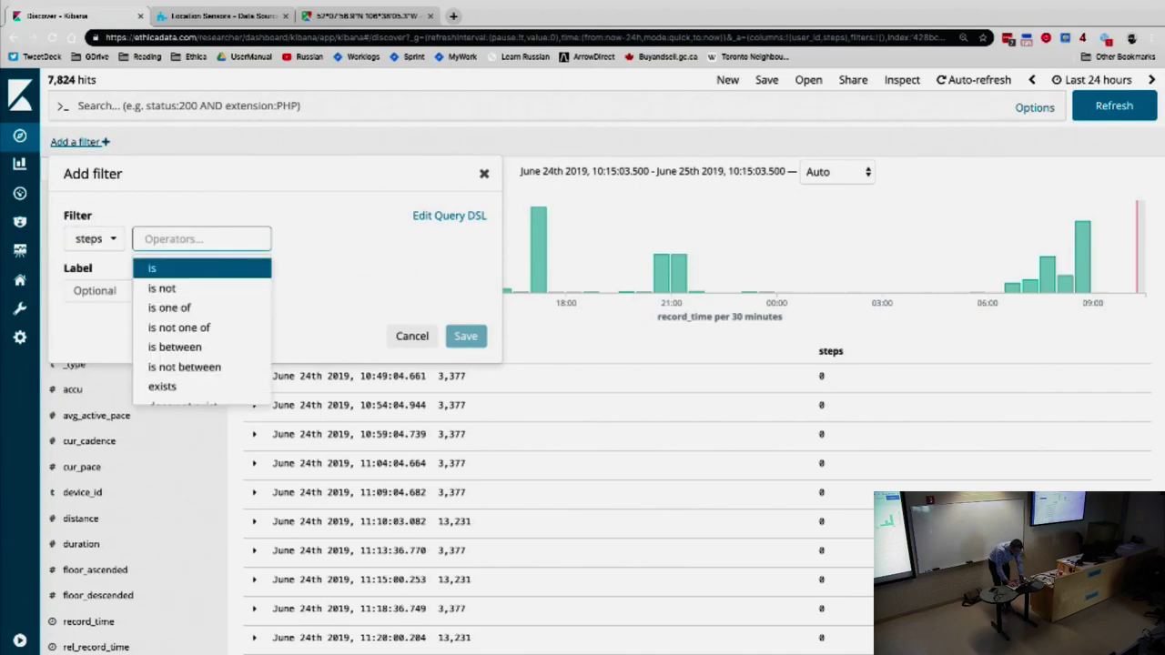
left_click(154, 288)
type("0")
left_click(466, 336)
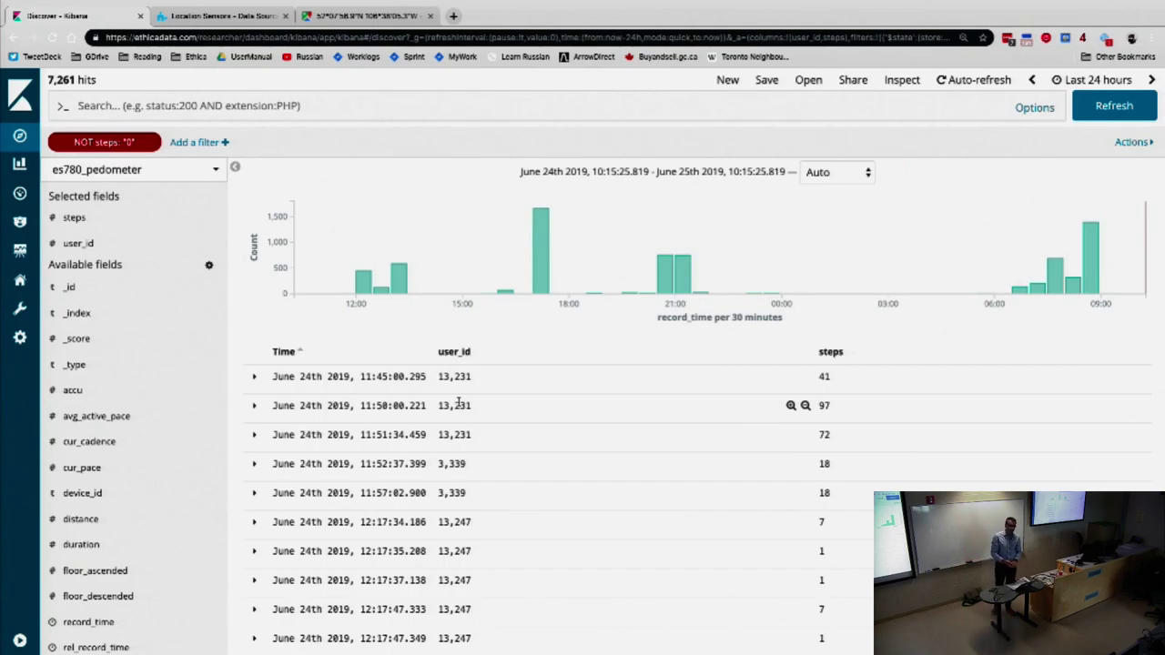
scroll(460, 403, "down", 15)
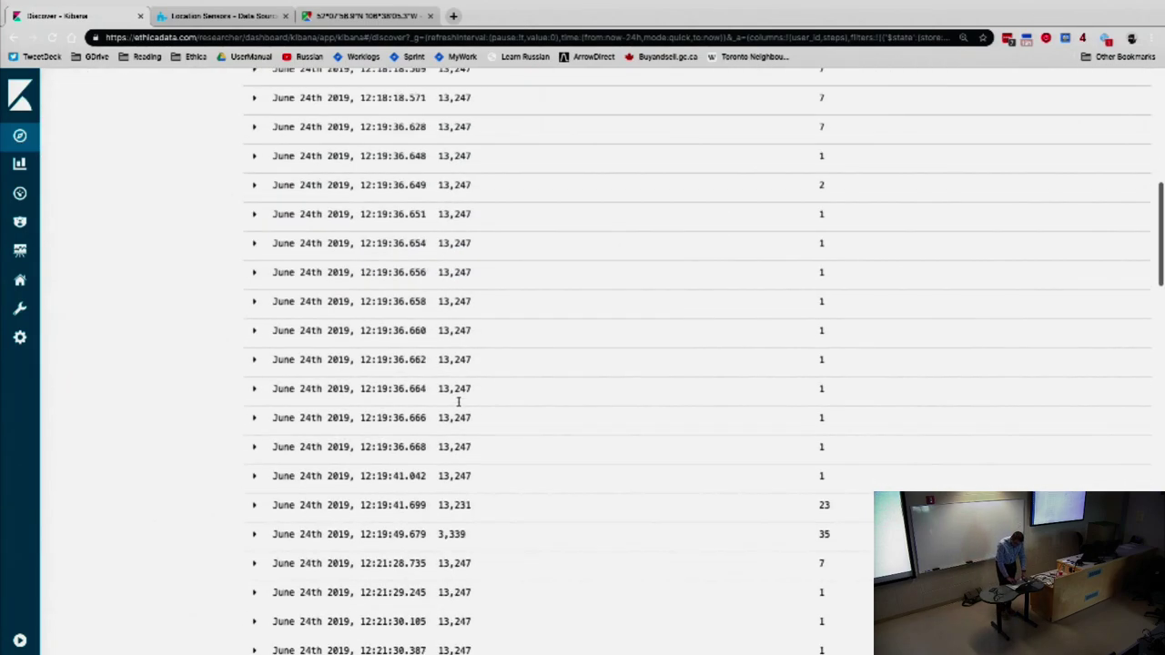
scroll(459, 403, "up", 15)
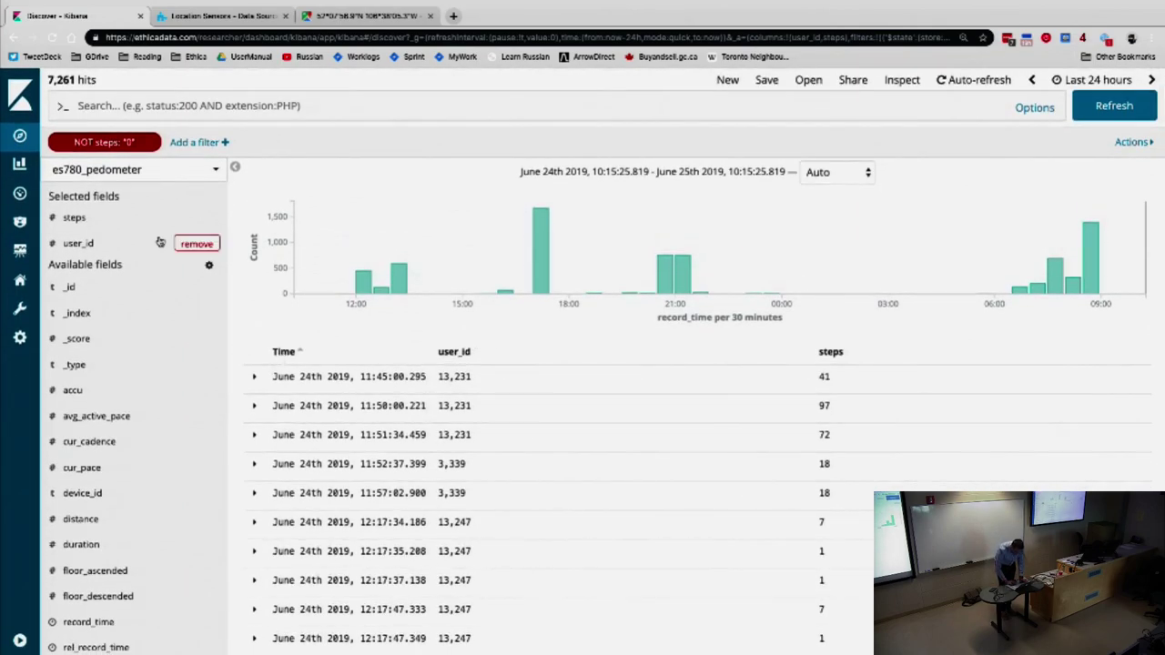
left_click(126, 143)
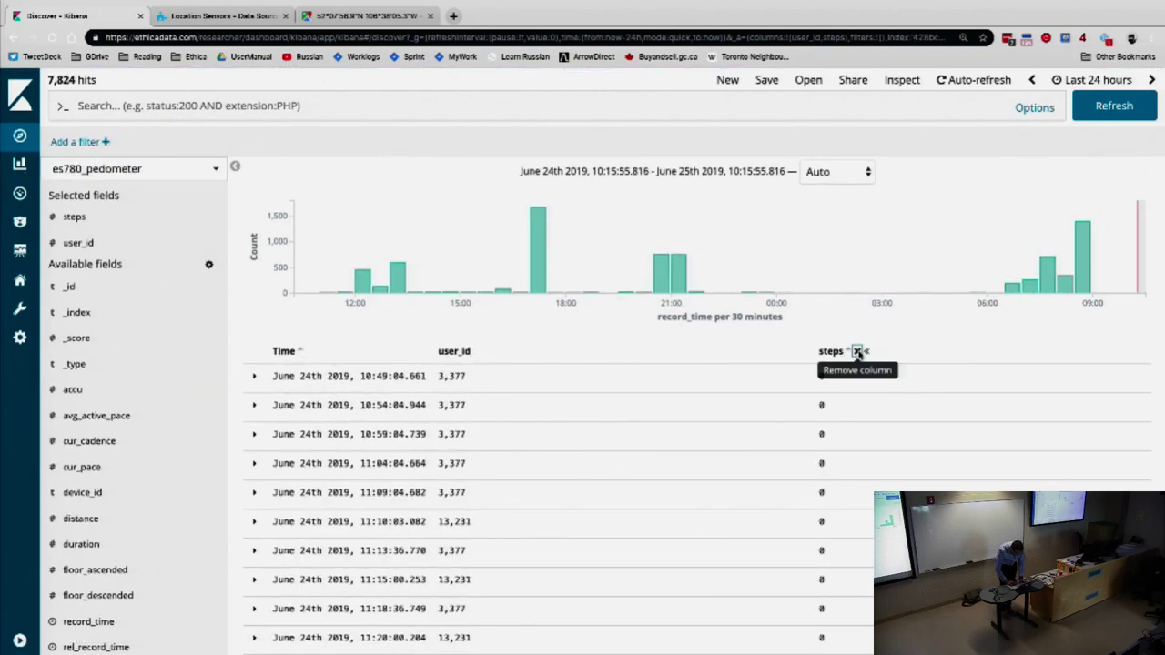
Remove the steps column and switch the index pattern to es780_mb_activity_rec.
left_click(857, 352)
left_click(91, 173)
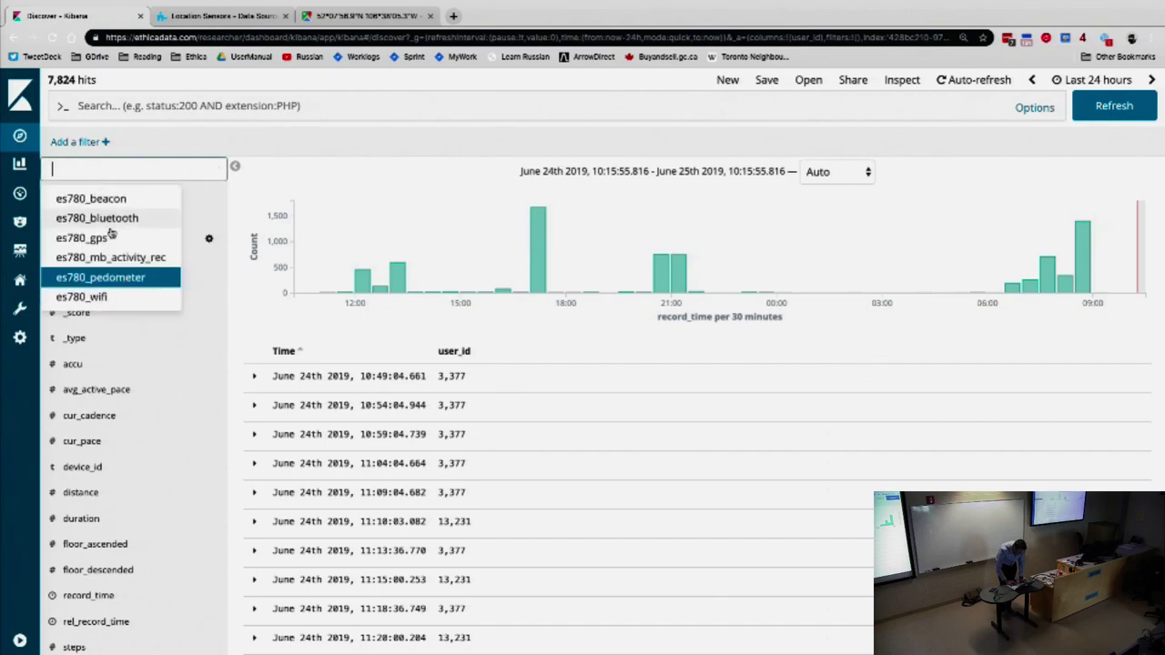
left_click(108, 255)
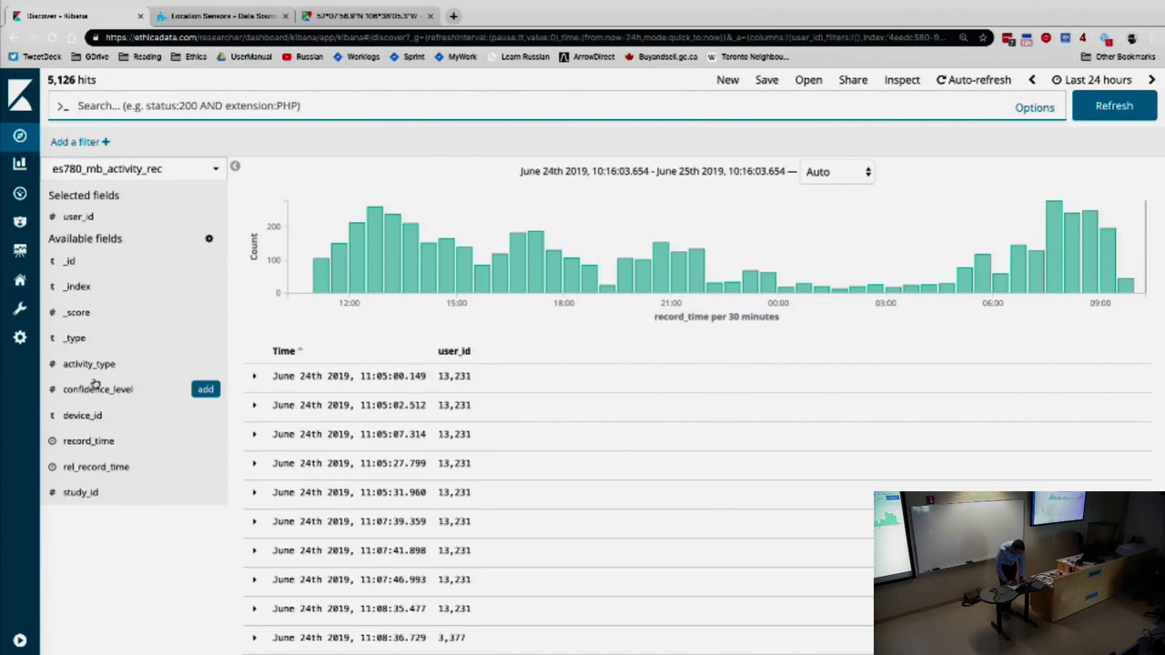
Add activity_type and confidence_level as columns beside user_id in the activity recognition records.
left_click(173, 365)
left_click(207, 366)
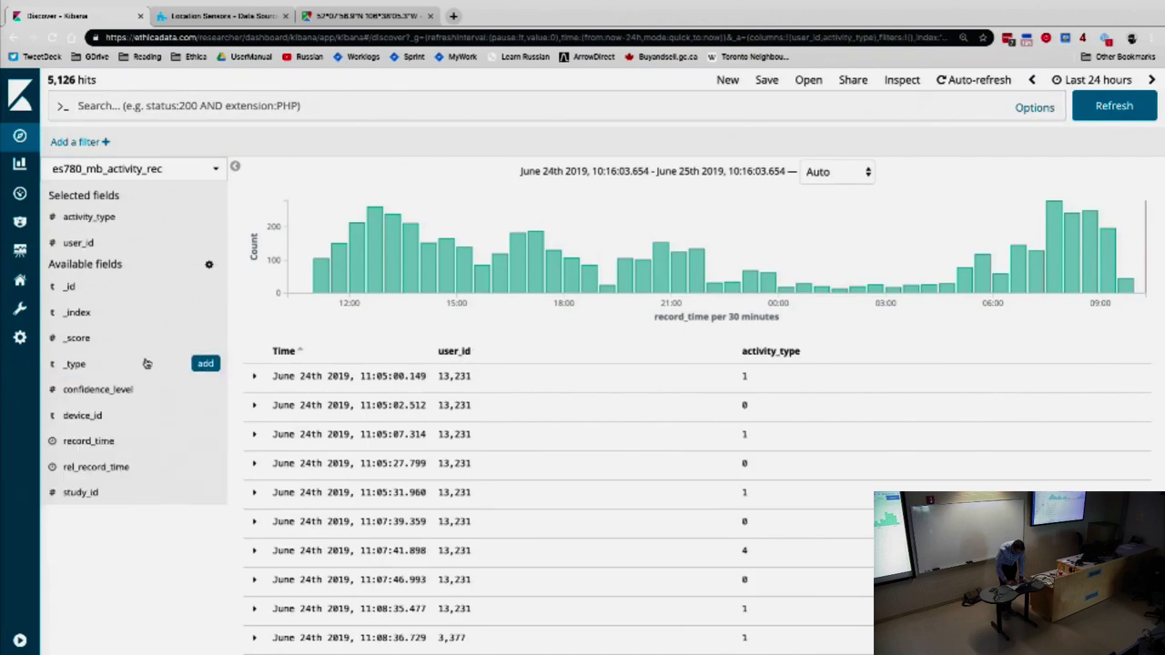
left_click(205, 390)
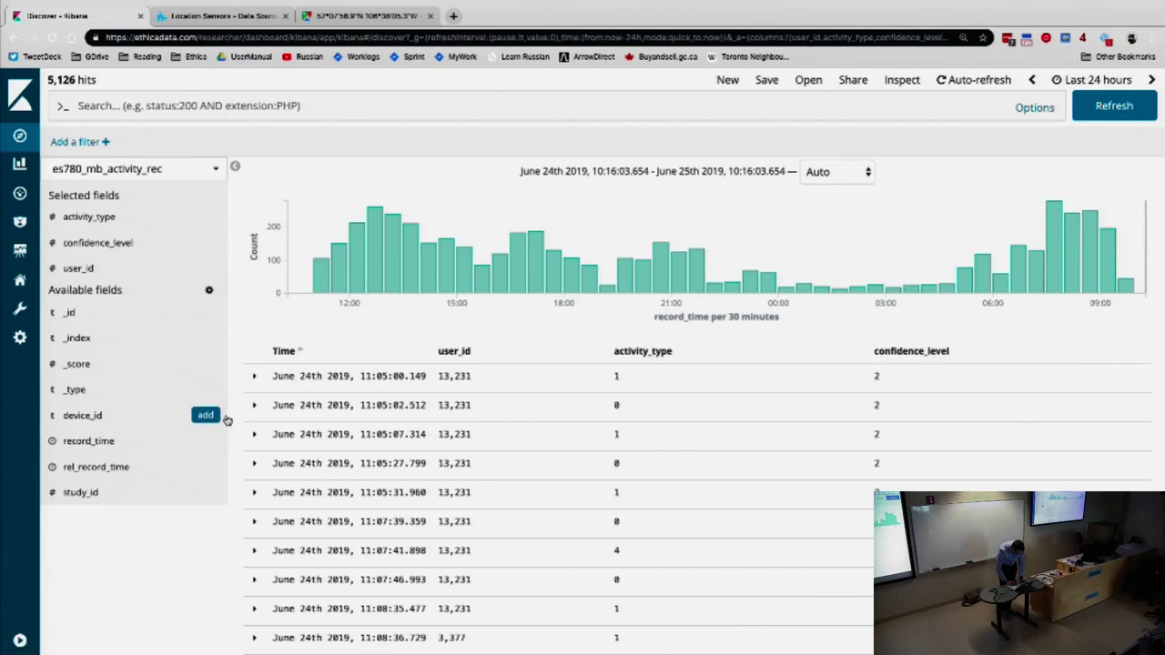
scroll(718, 421, "down", 5)
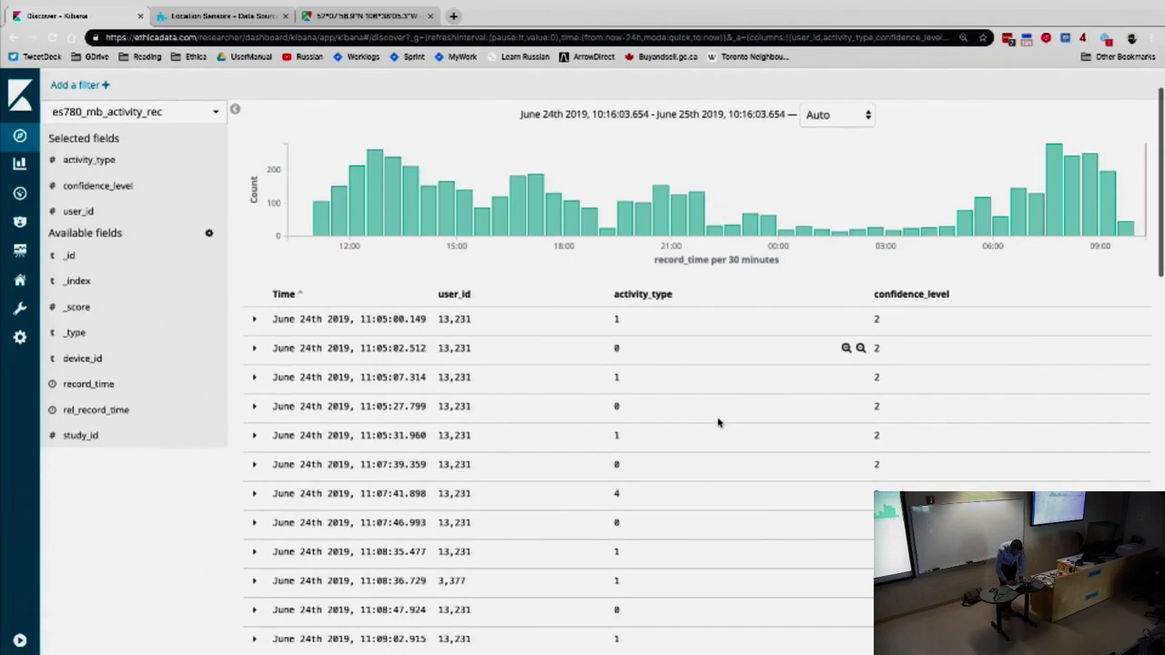
scroll(718, 422, "up", 5)
scroll(718, 422, "down", 10)
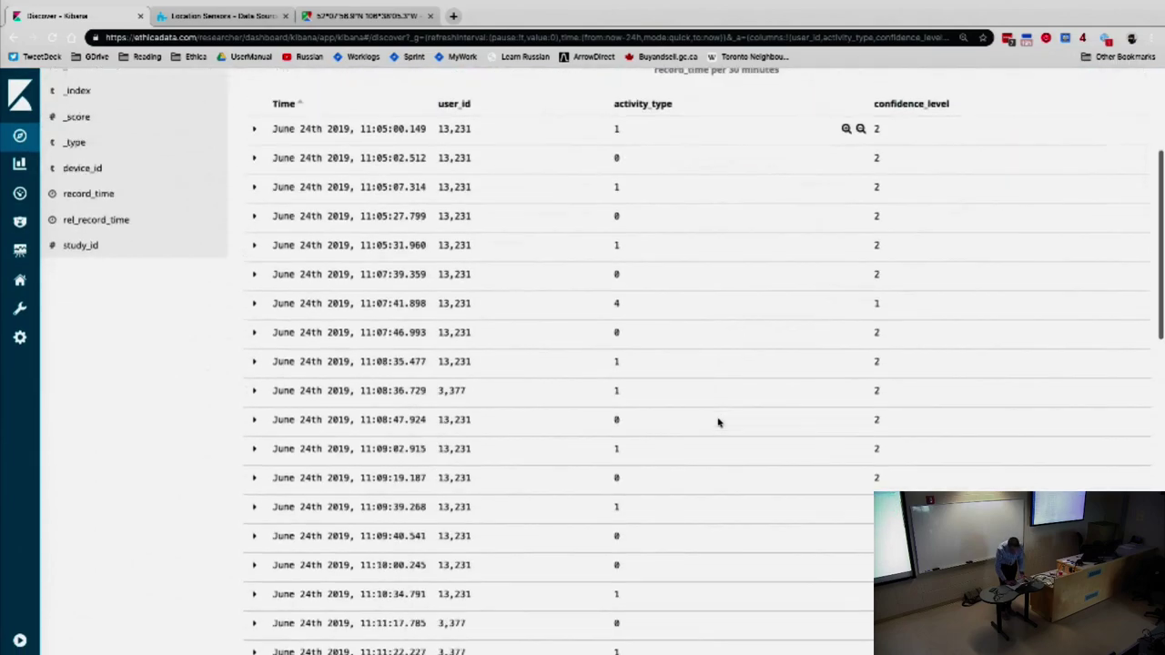
scroll(718, 422, "up", 10)
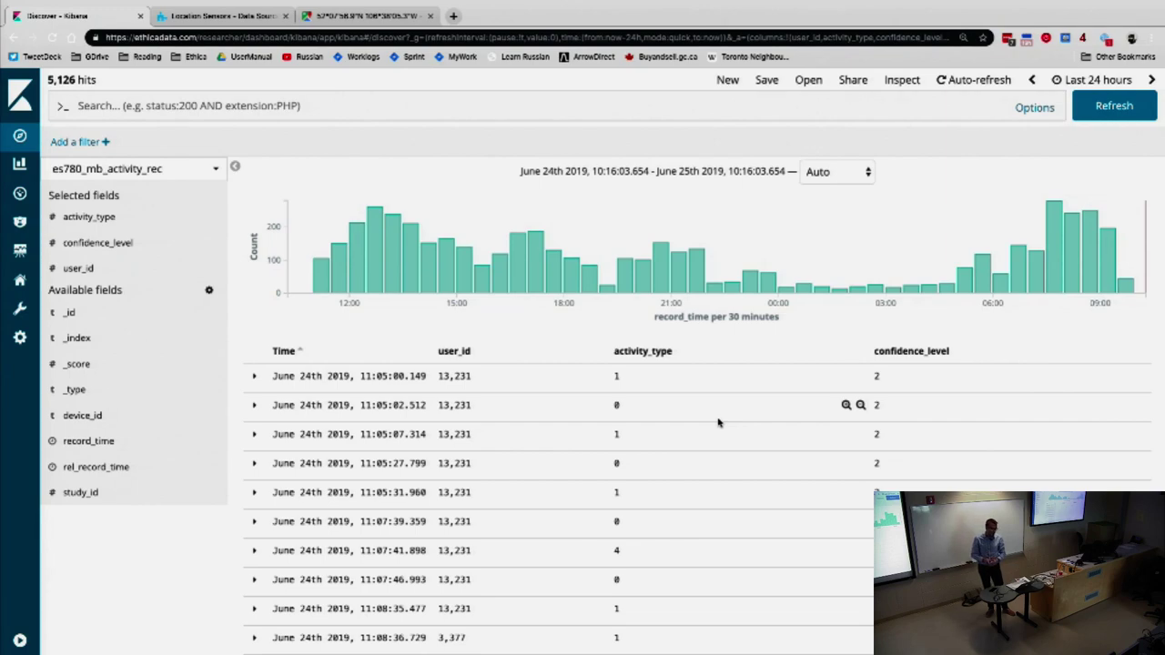
Check the device_id in the details of the June 24th 11:05:02.512 activity record, and collapse the record.
scroll(725, 444, "down", 3)
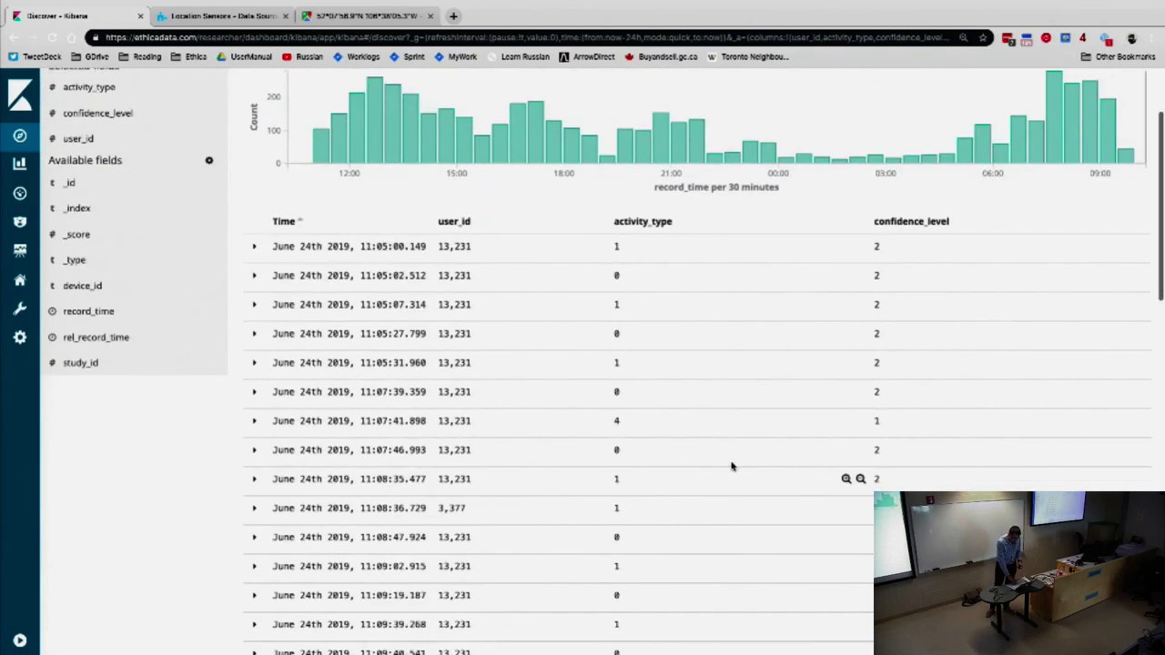
left_click(254, 277)
double_click(466, 470)
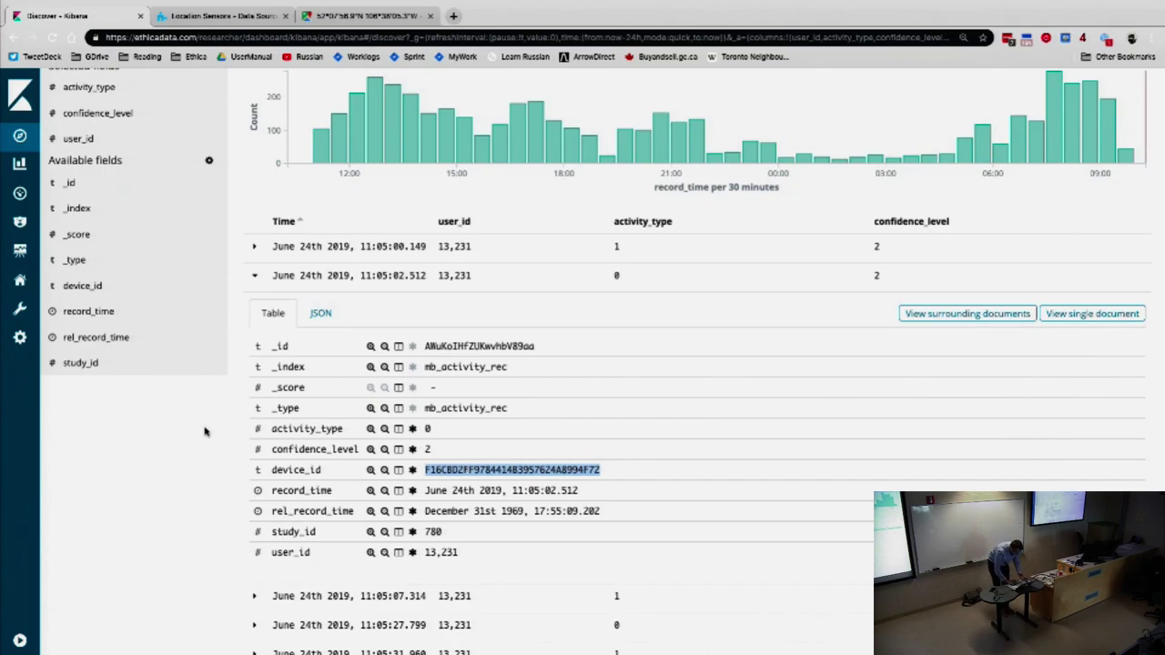
left_click(256, 276)
scroll(725, 430, "down", 5)
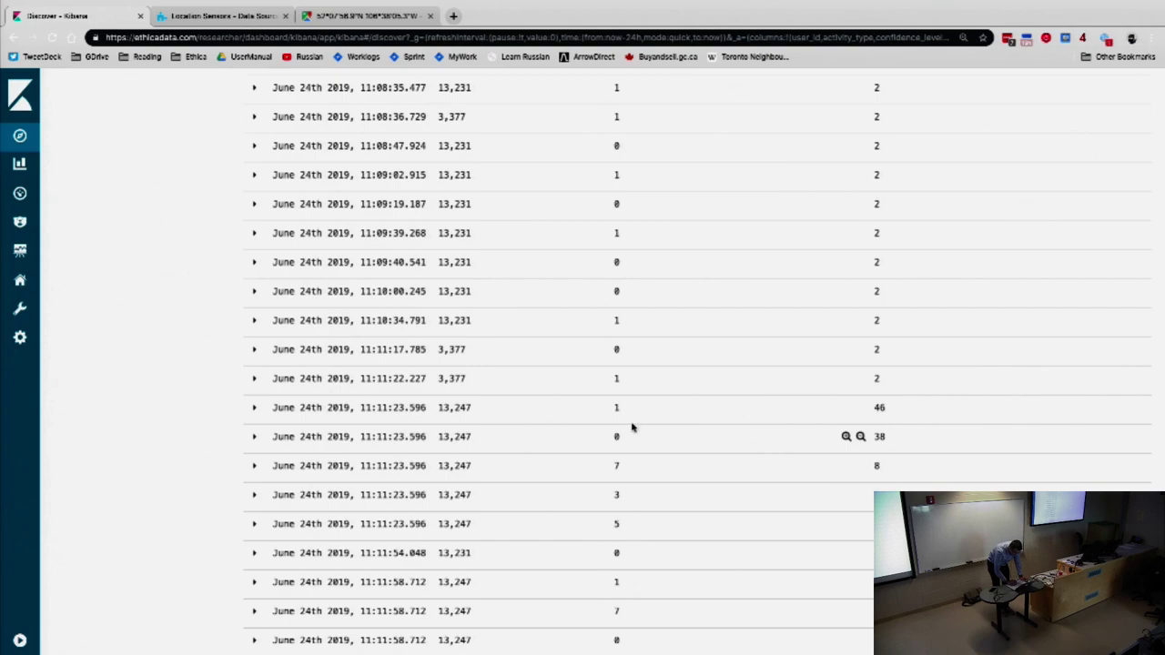
Compare the device_id values in the details of the 11:11:23.596 and 11:11:22.227 activity records.
left_click(254, 407)
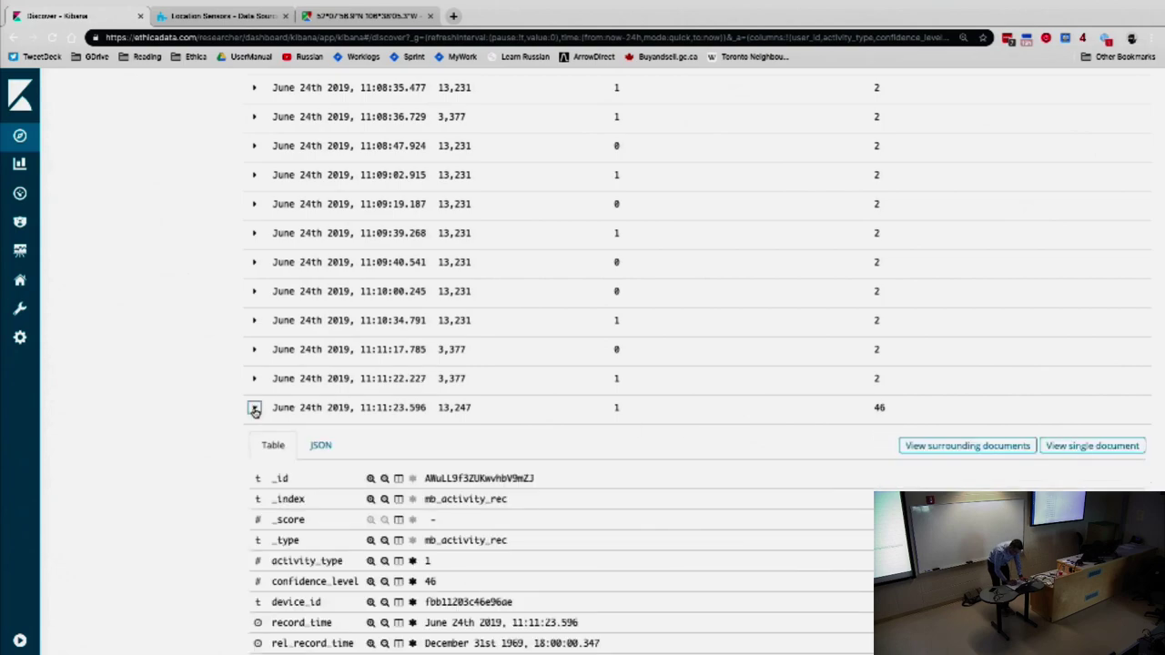
scroll(477, 435, "down", 3)
double_click(477, 436)
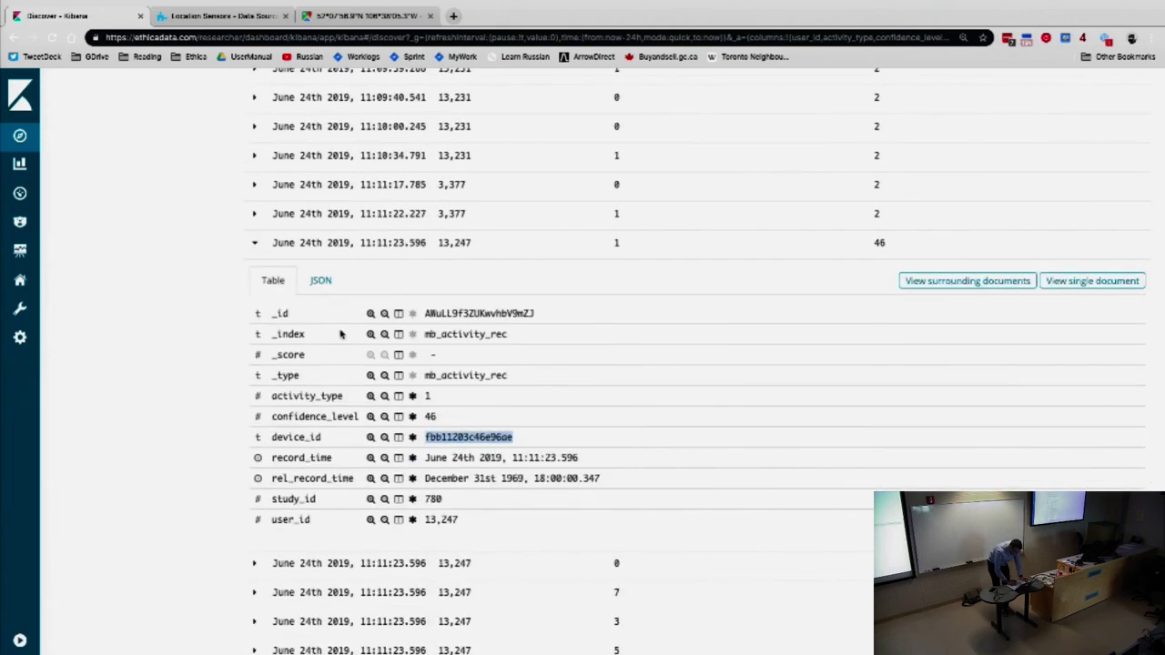
left_click(255, 213)
scroll(256, 213, "down", 2)
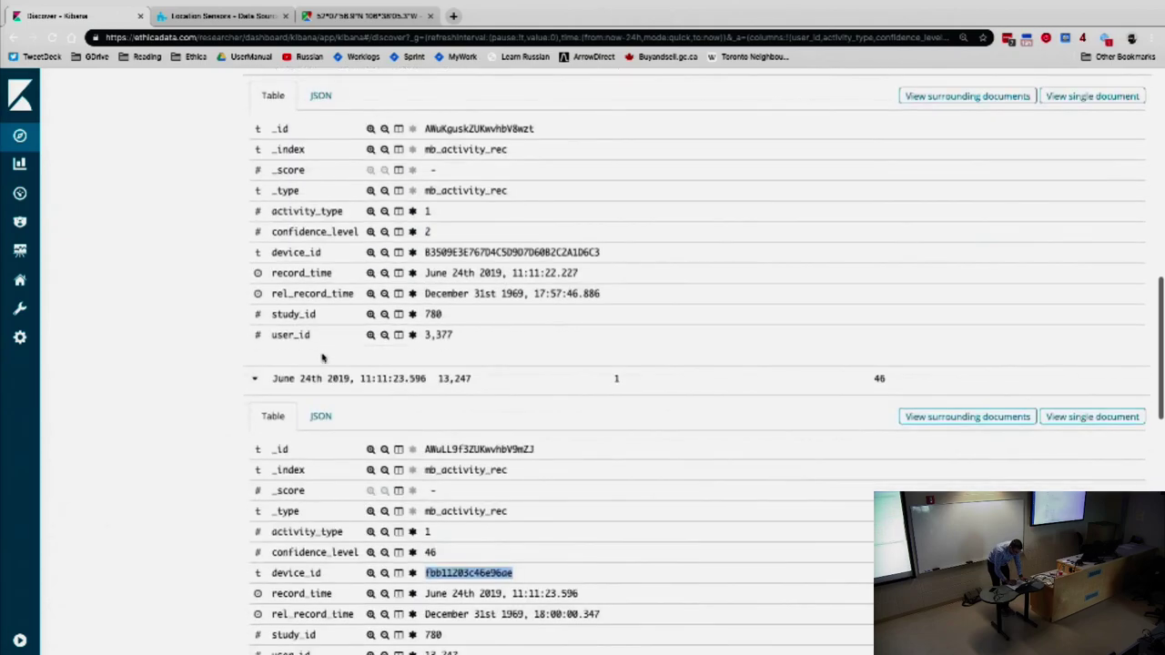
double_click(485, 252)
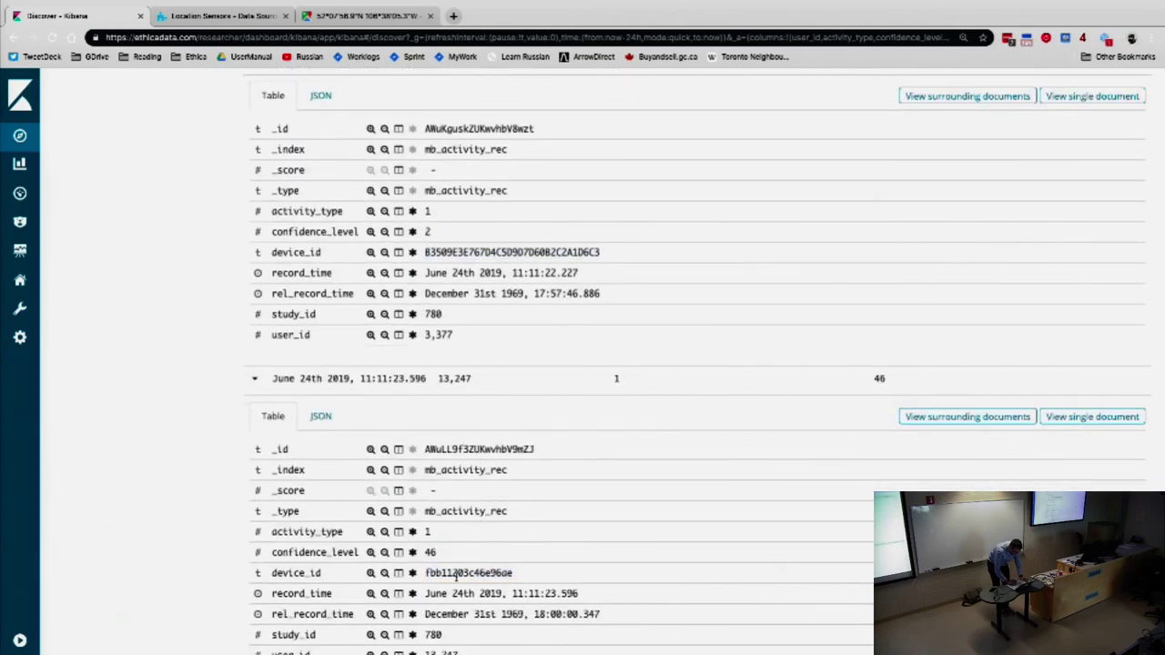
double_click(464, 574)
Collapse the two expanded activity records and switch to the Location Sensors documentation page.
scroll(255, 150, "up", 1)
left_click(255, 149)
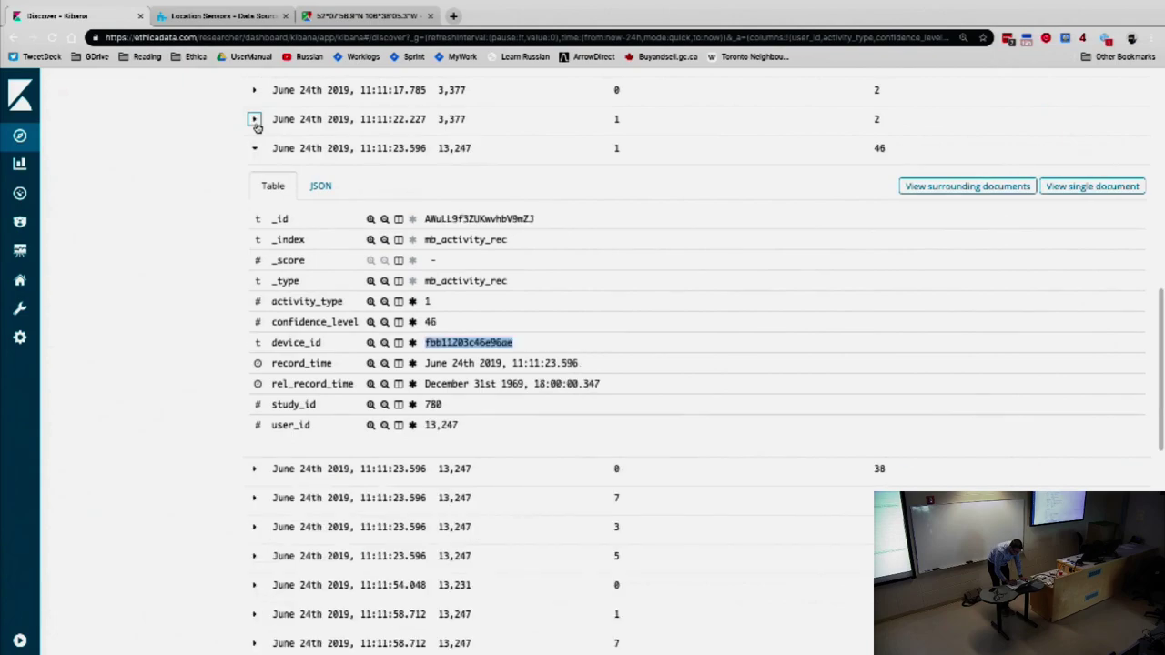
left_click(255, 149)
key("ctrl+Tab")
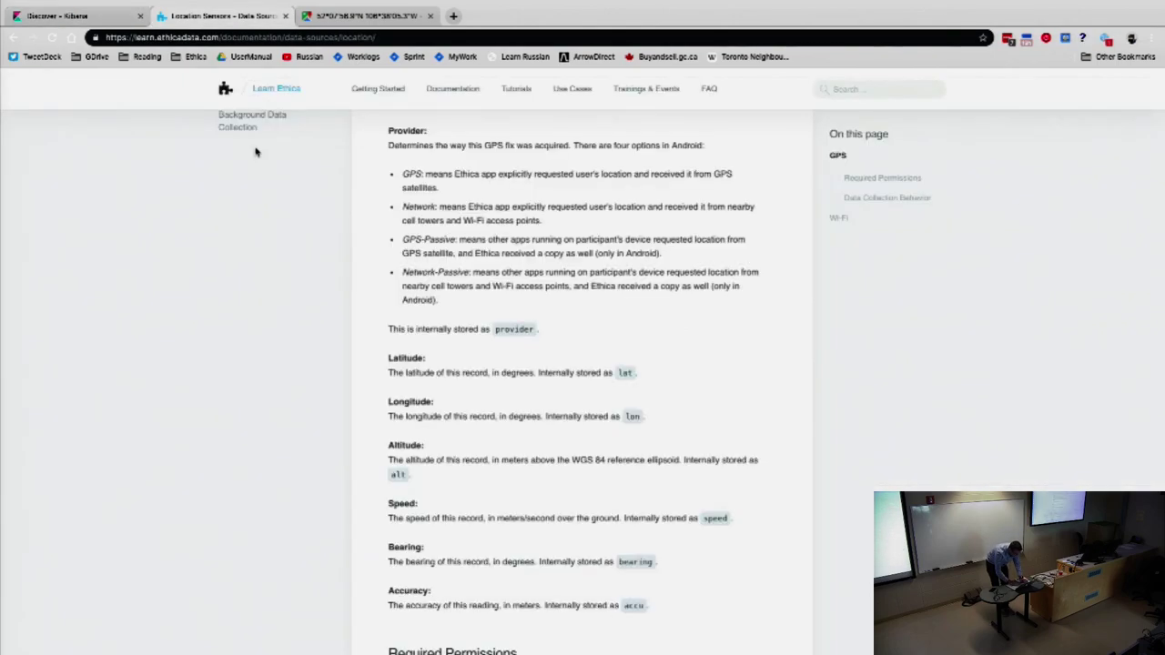
Open the Motion Sensors documentation page at the Motion-Based Activity Recognition section.
scroll(255, 150, "up", 3)
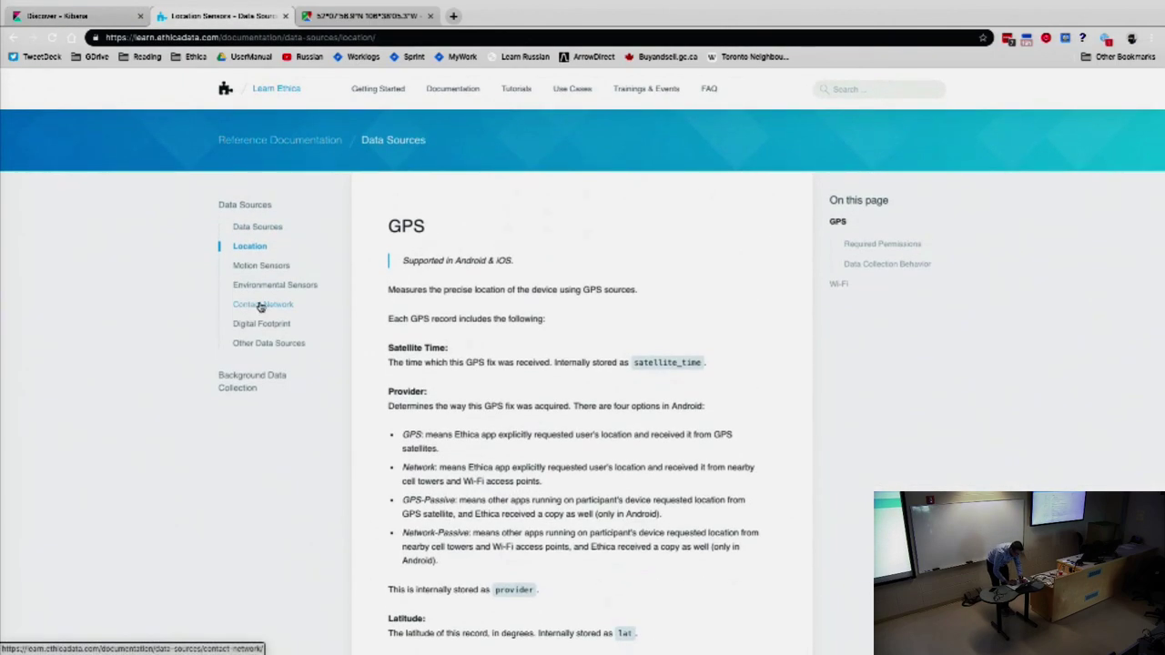
left_click(263, 266)
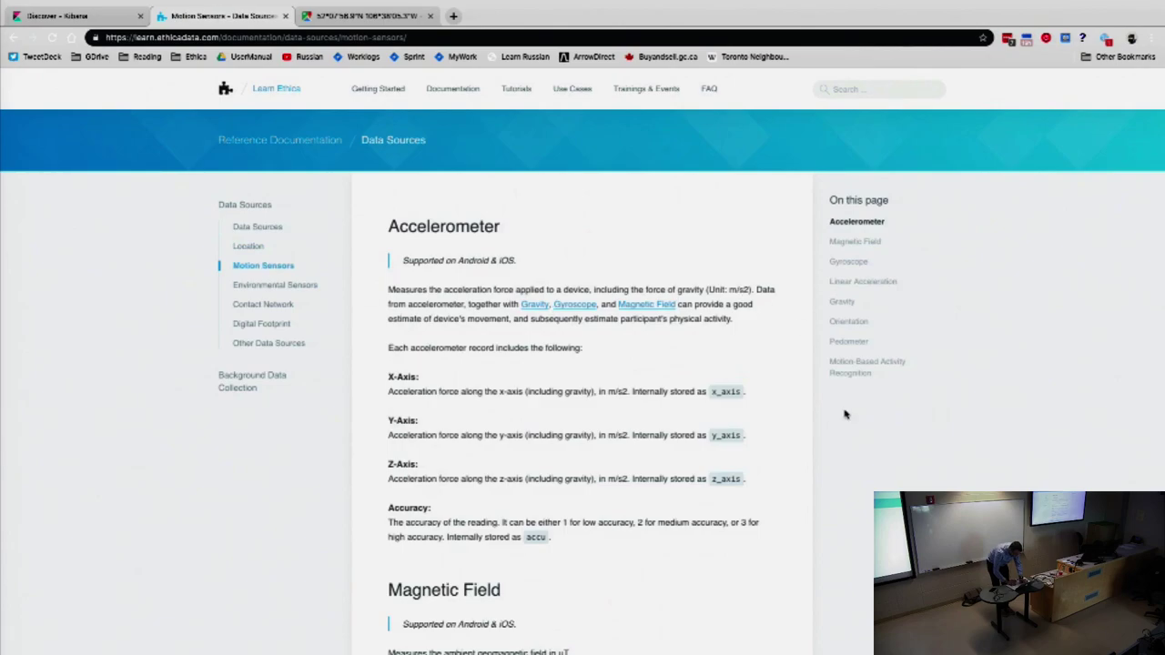
left_click(853, 379)
scroll(648, 473, "down", 2)
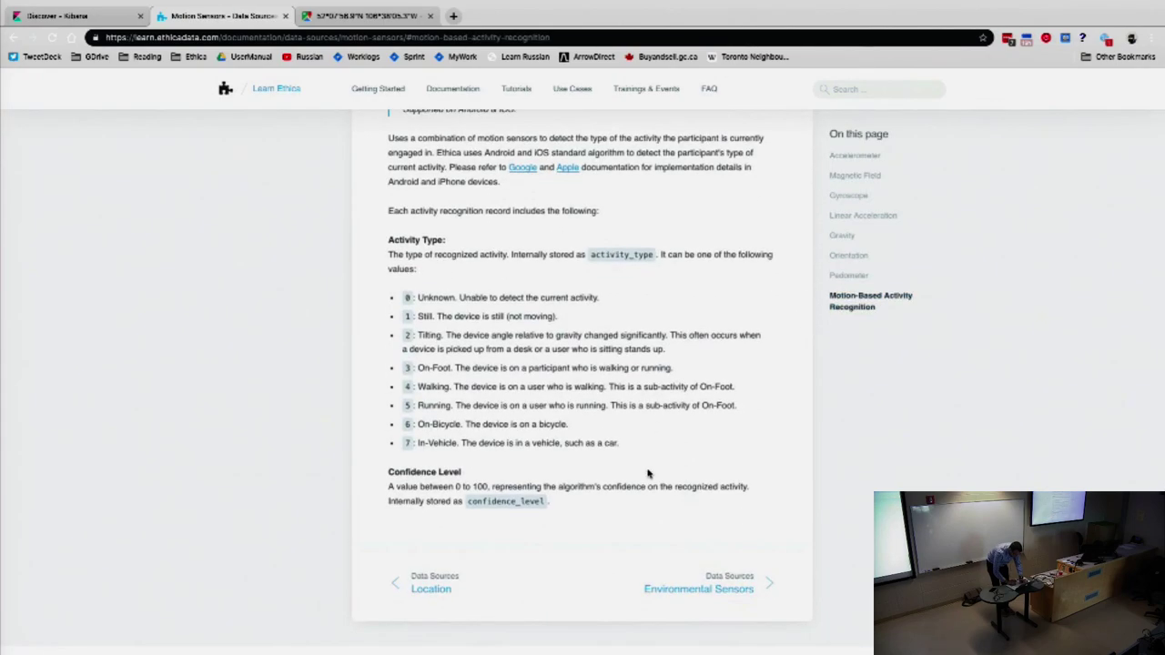
Enlarge the page around the Activity Type values and highlight the word "Still" for value 1.
key("ctrl+plus")
key("ctrl+plus")
key("ctrl+plus")
key("ctrl+plus")
key("ctrl+plus")
key("ctrl+plus")
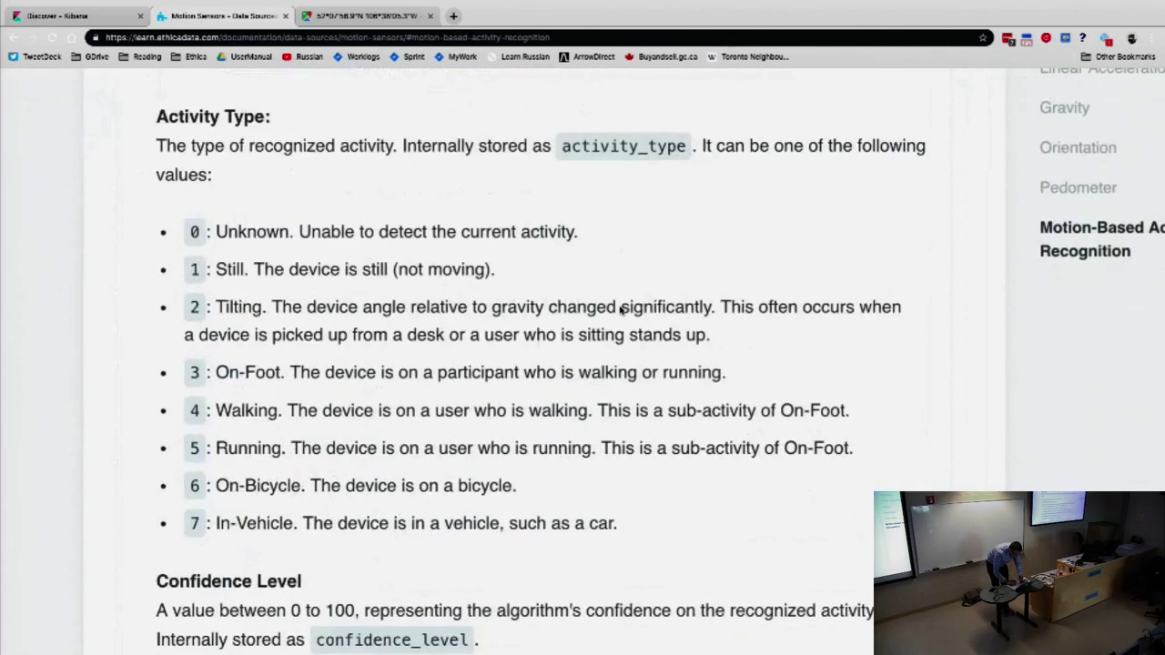
key("ctrl+minus")
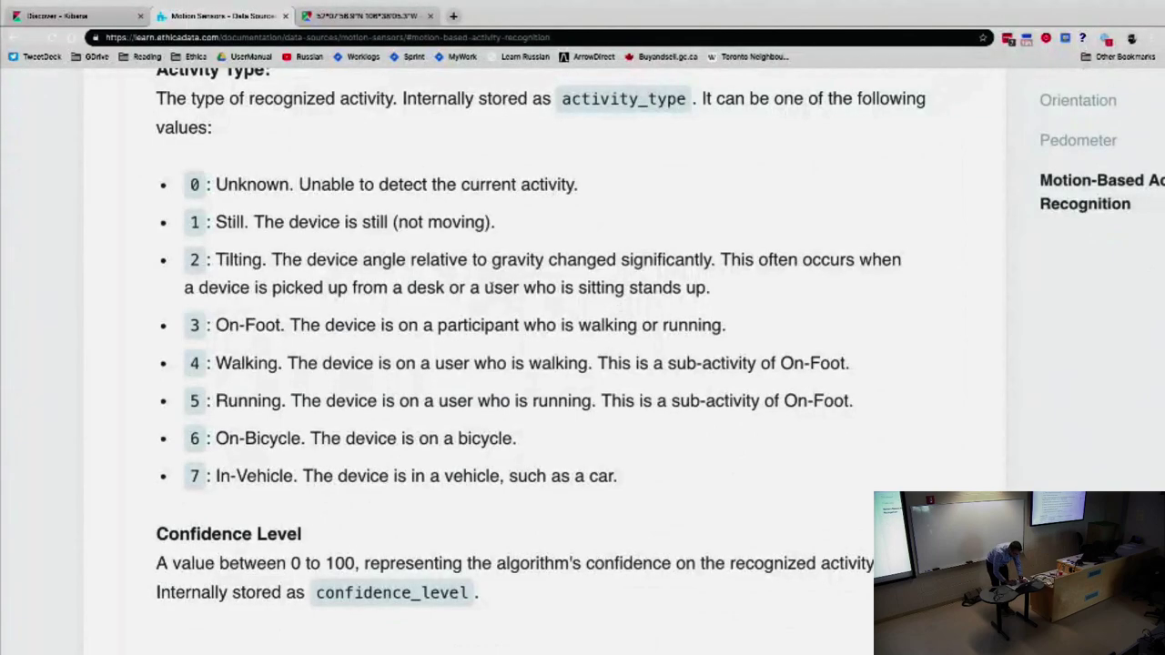
double_click(230, 221)
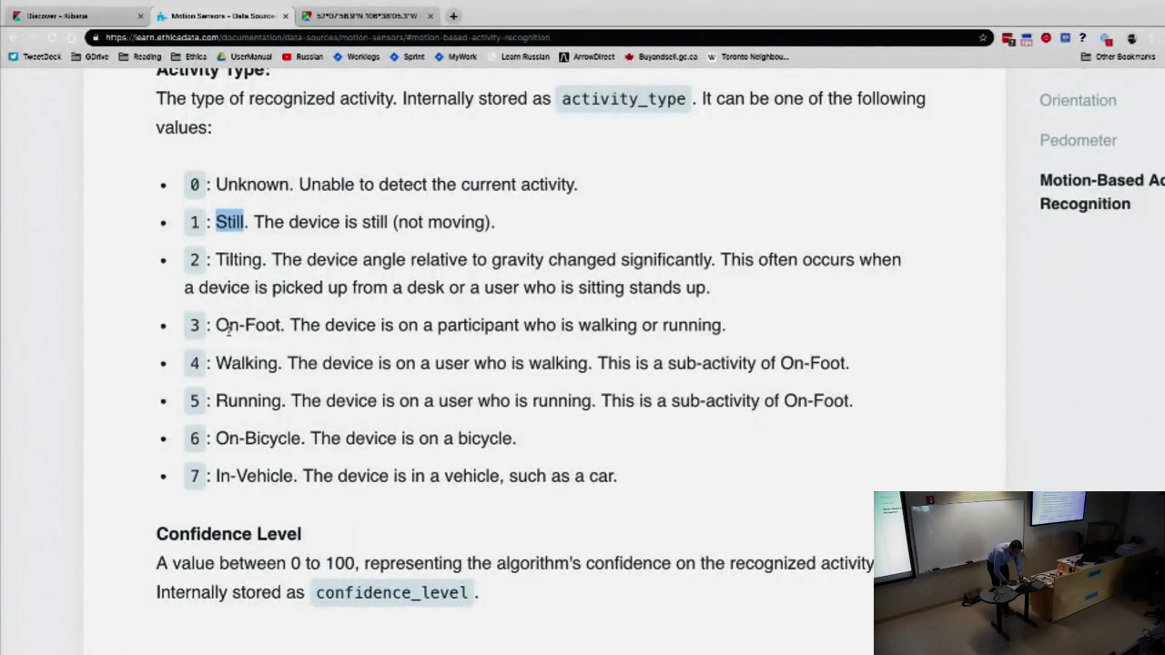
Return to Kibana Discover and add a filter where activity_type is not one of 0.
key("ctrl+shift+Tab")
scroll(516, 271, "up", 4)
scroll(516, 270, "up", 3)
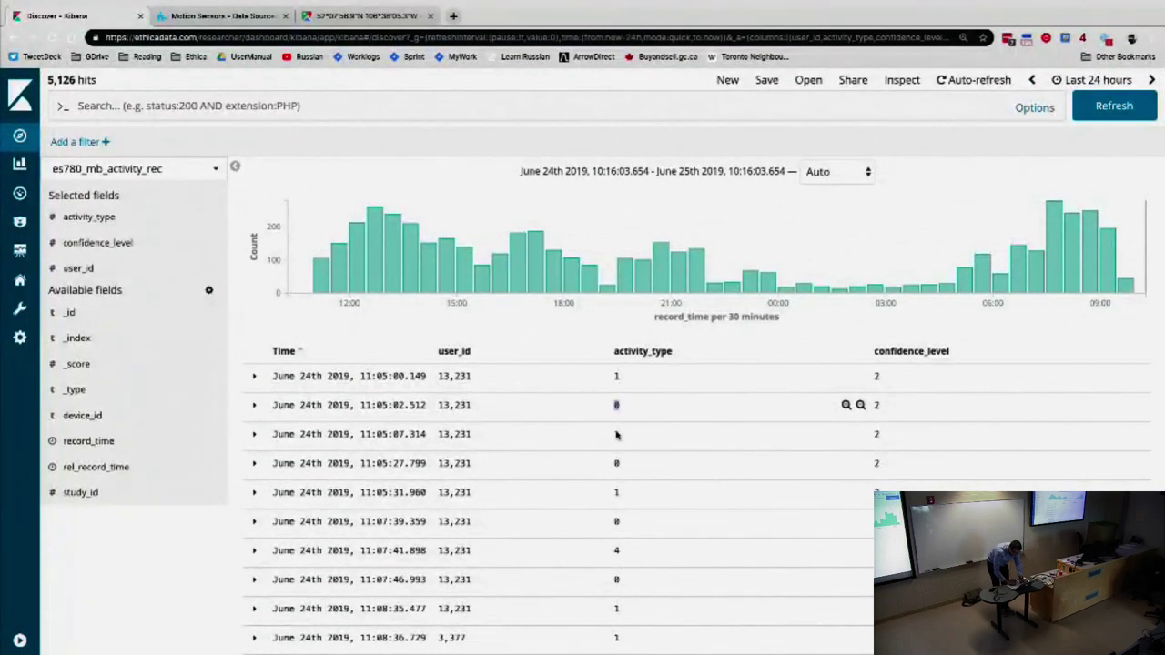
left_click(89, 144)
type("ac")
key("Return")
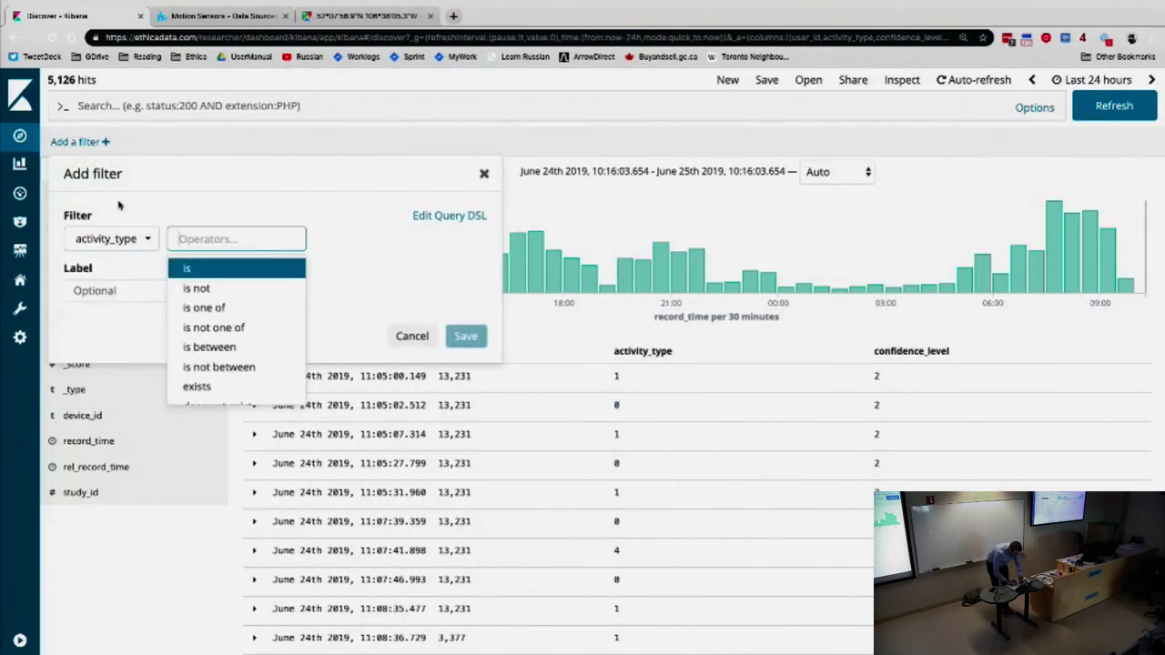
left_click(224, 289)
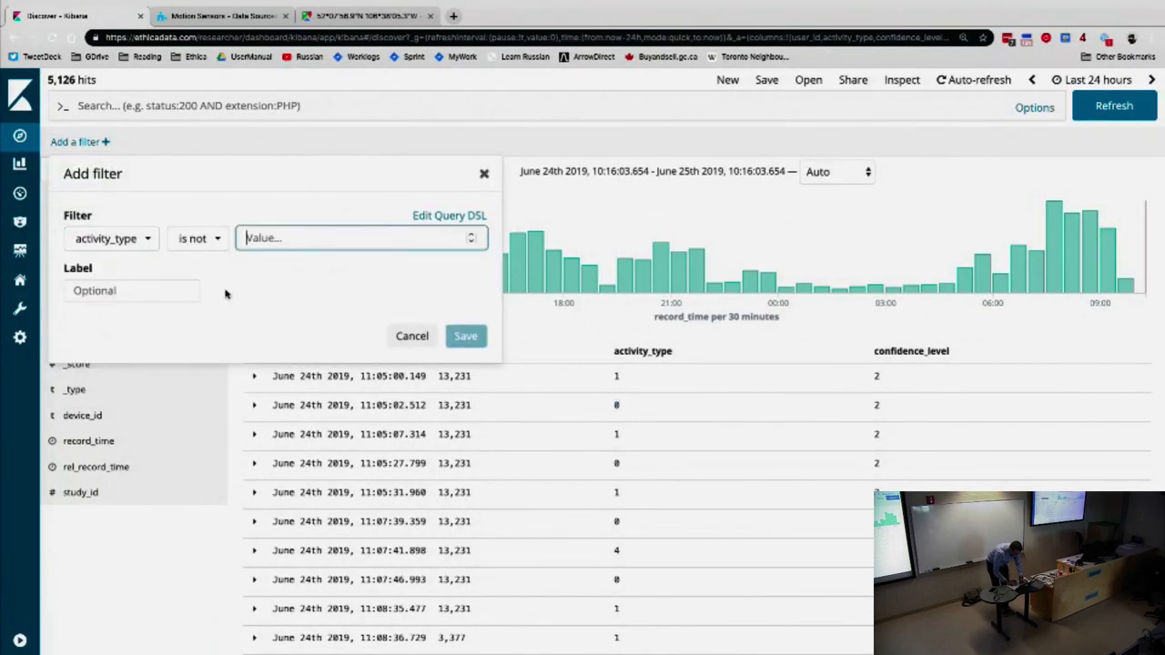
left_click(200, 236)
left_click(198, 325)
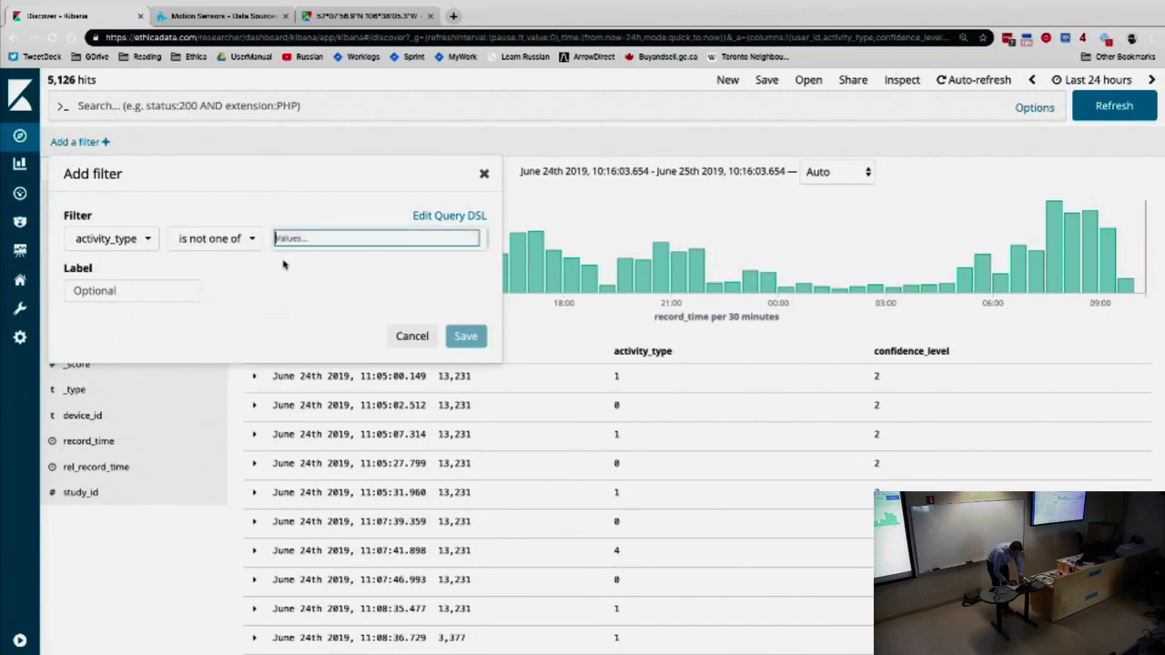
type("0")
key("Return")
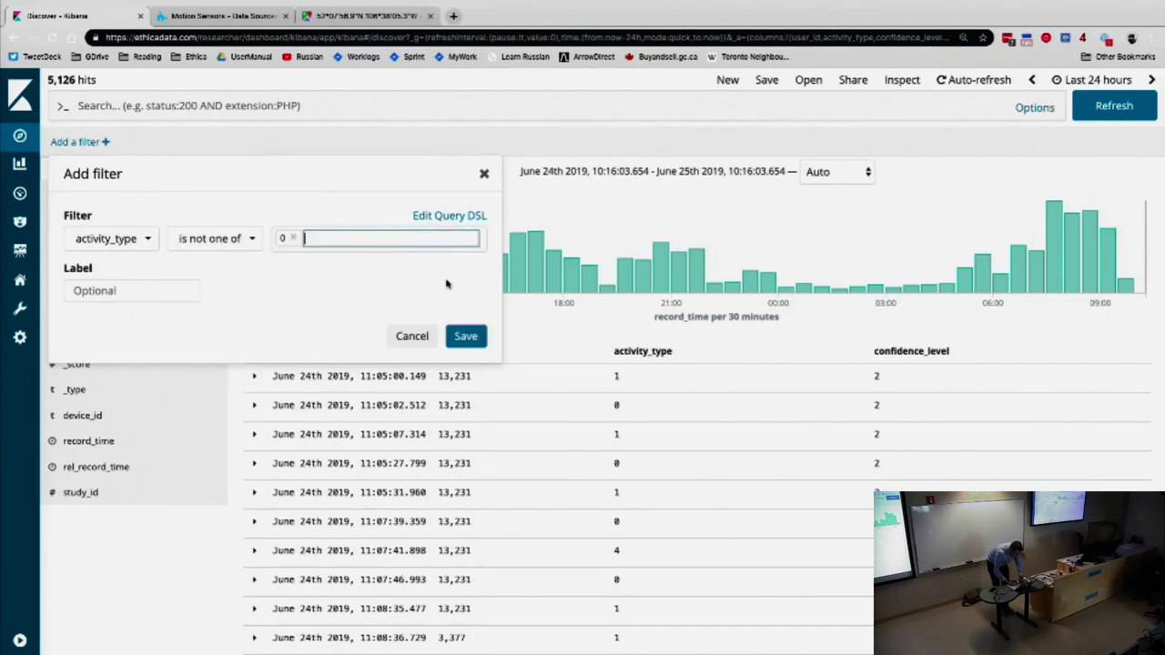
left_click(465, 337)
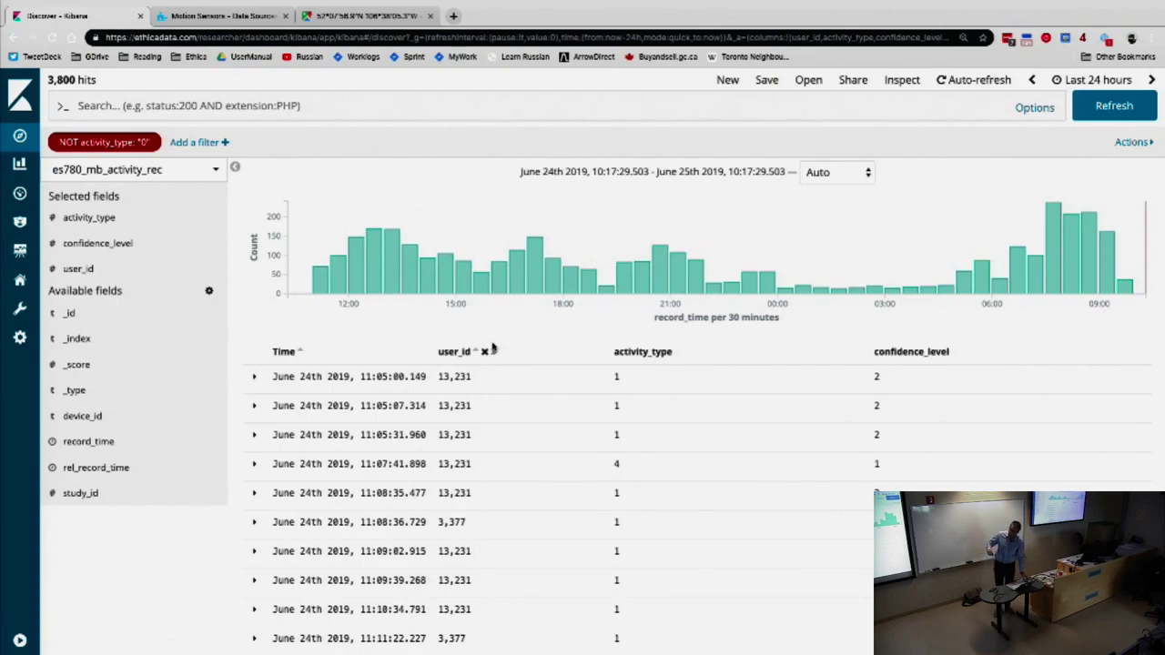
Consult the documented activity type values and look through the activity_type and confidence_level values of the filtered records.
key("ctrl+Tab")
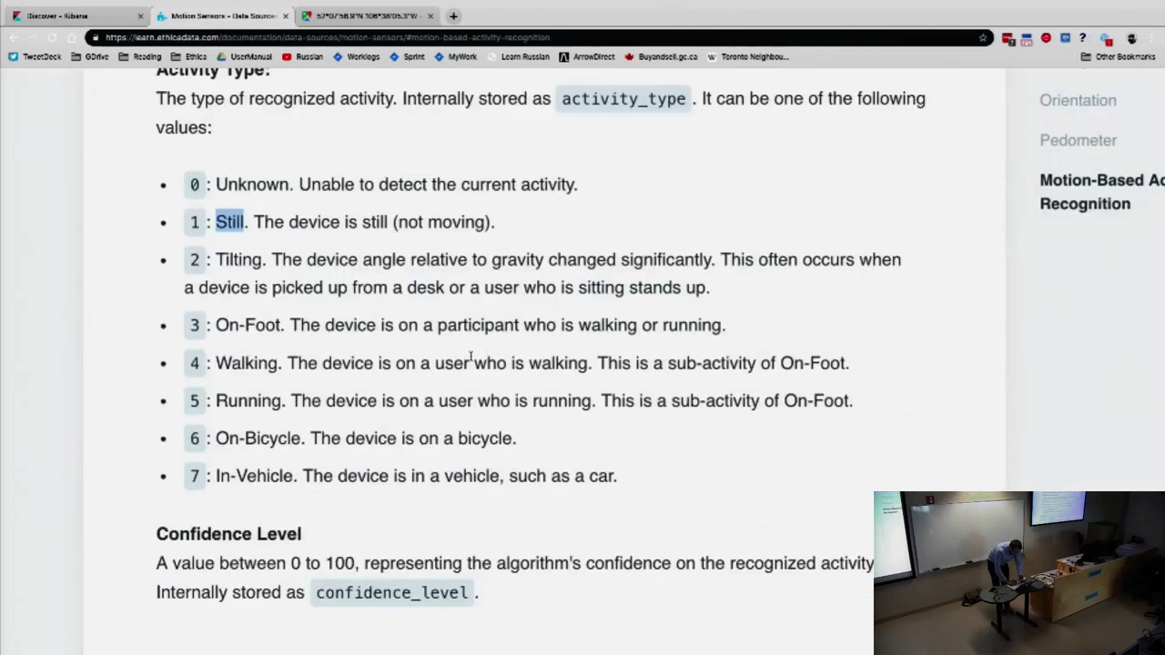
key("ctrl+shift+Tab")
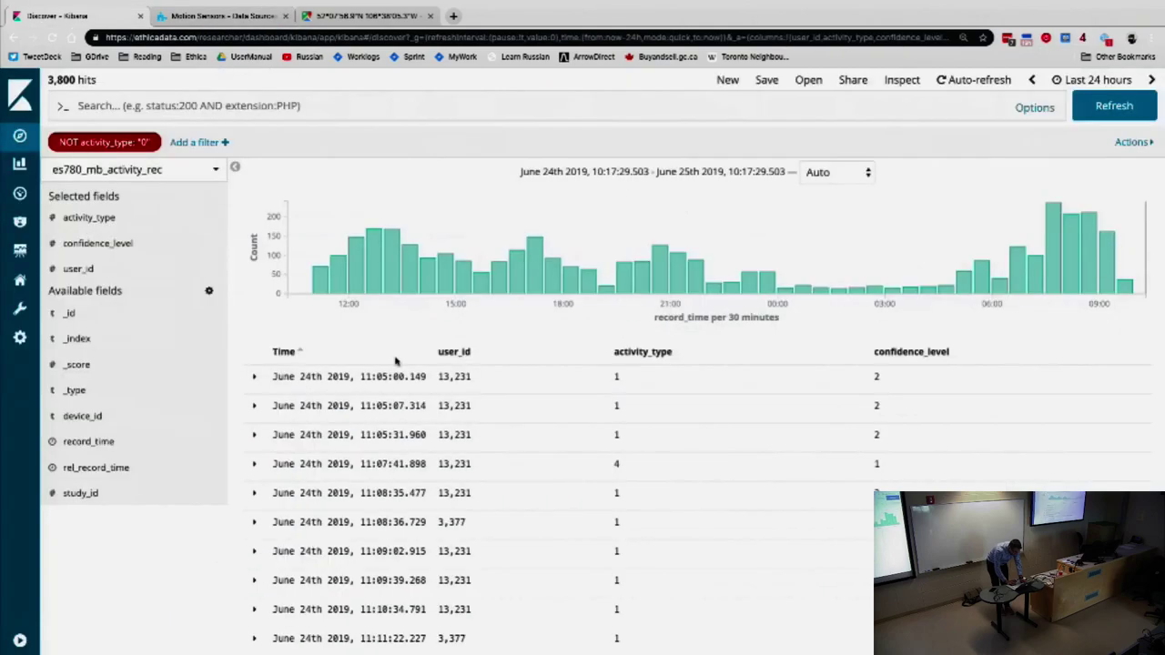
scroll(397, 364, "down", 4)
scroll(398, 369, "down", 2)
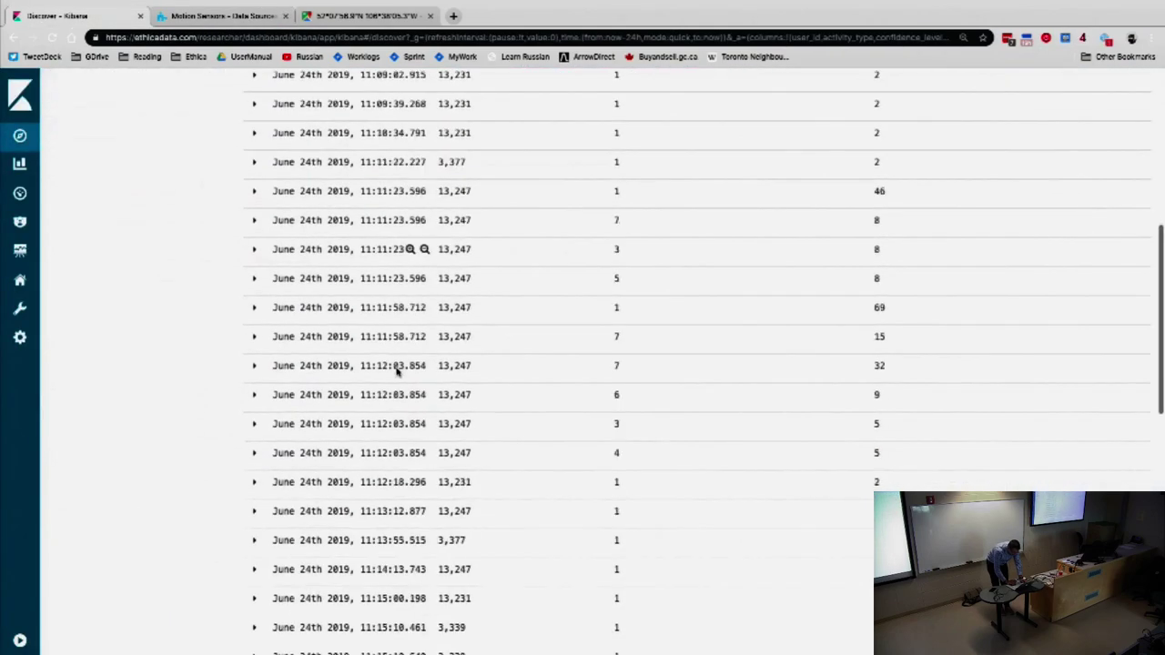
Add a second filter where confidence_level is between 90 and 100.
scroll(398, 368, "up", 5)
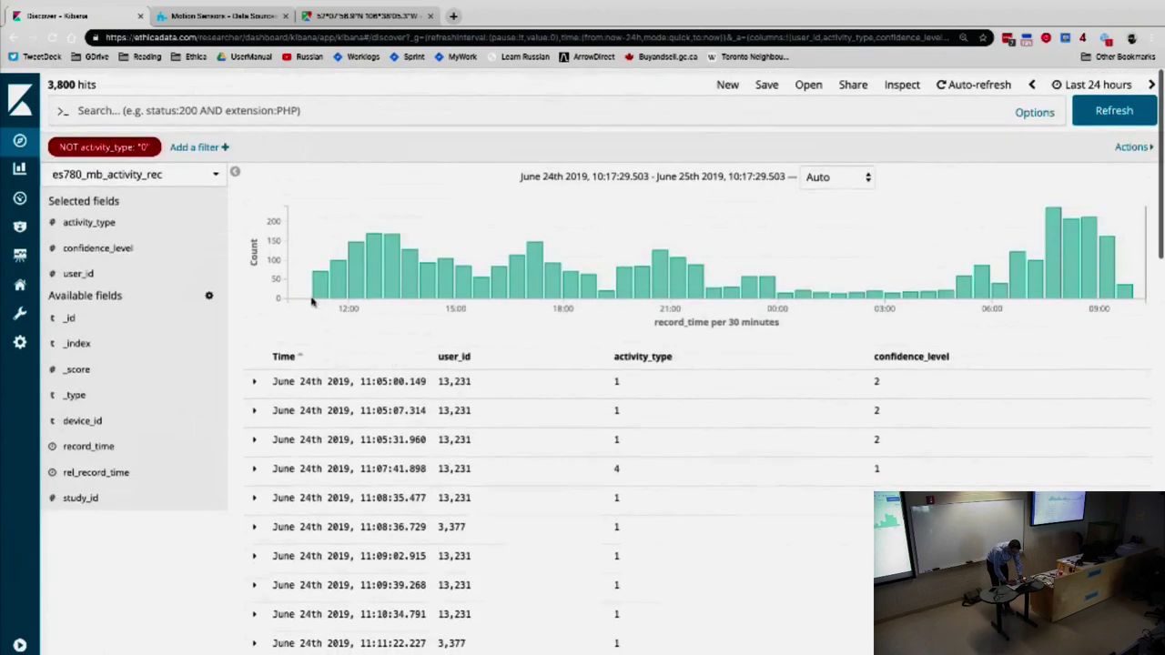
left_click(179, 143)
type("conf")
key("Return")
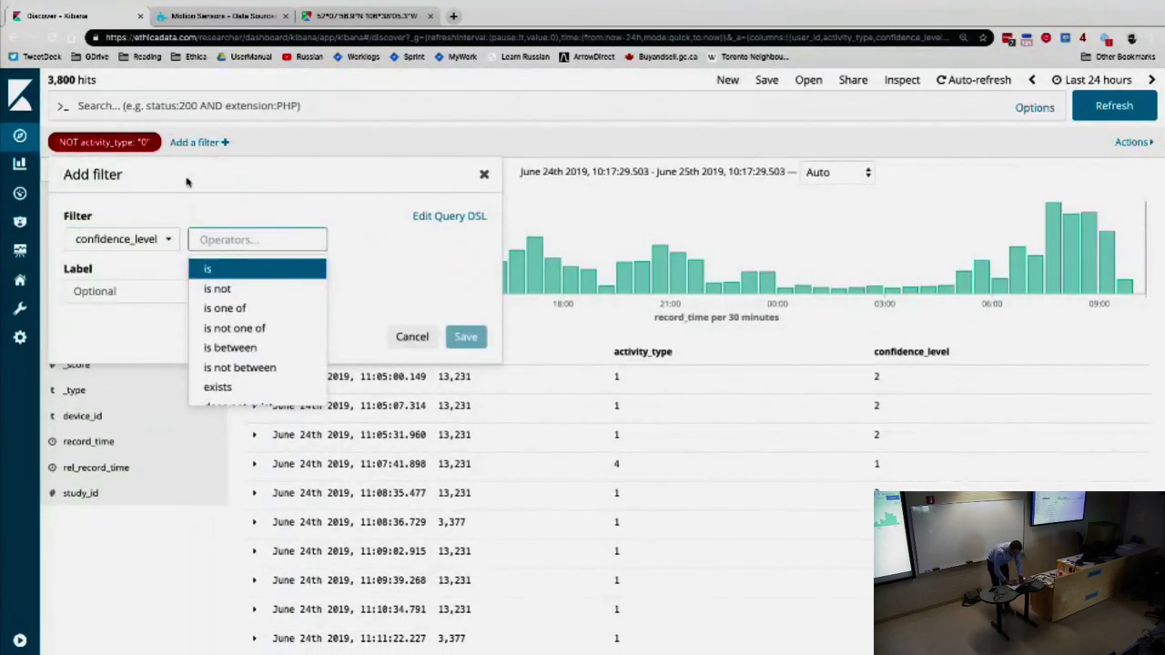
left_click(230, 348)
type("90")
key("Tab")
type("100")
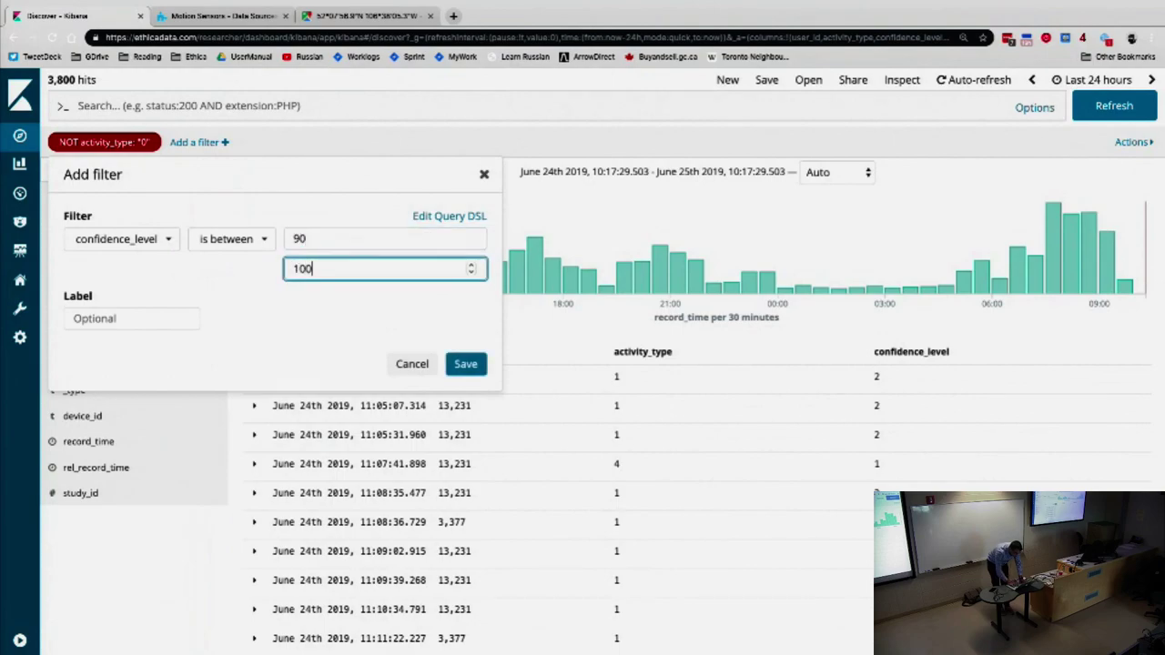
left_click(466, 364)
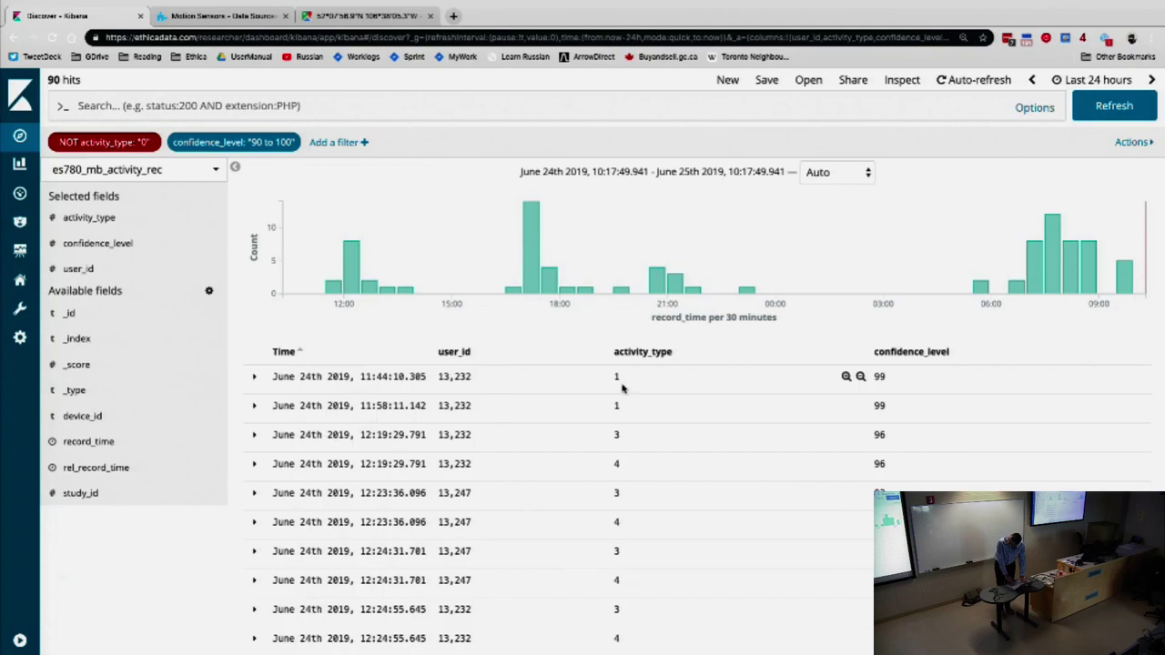
Compare the activity types in the high-confidence records, starting with the 11:44:10.305 record's user, against the documented activity type values.
key("ctrl+Tab")
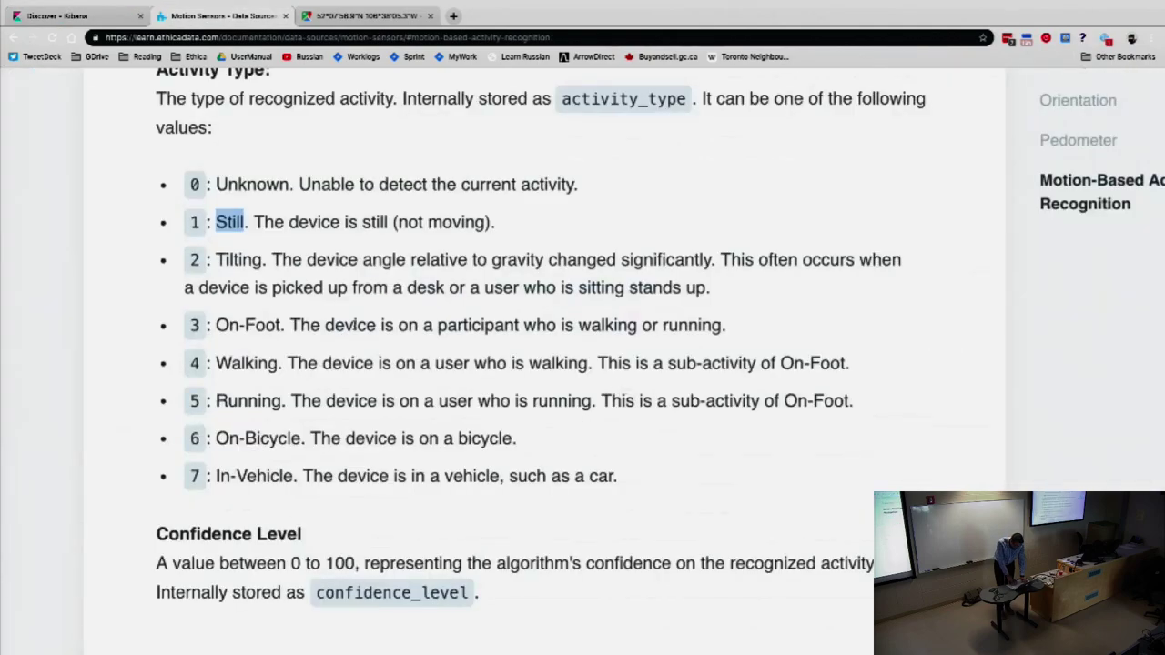
key("ctrl+shift+Tab")
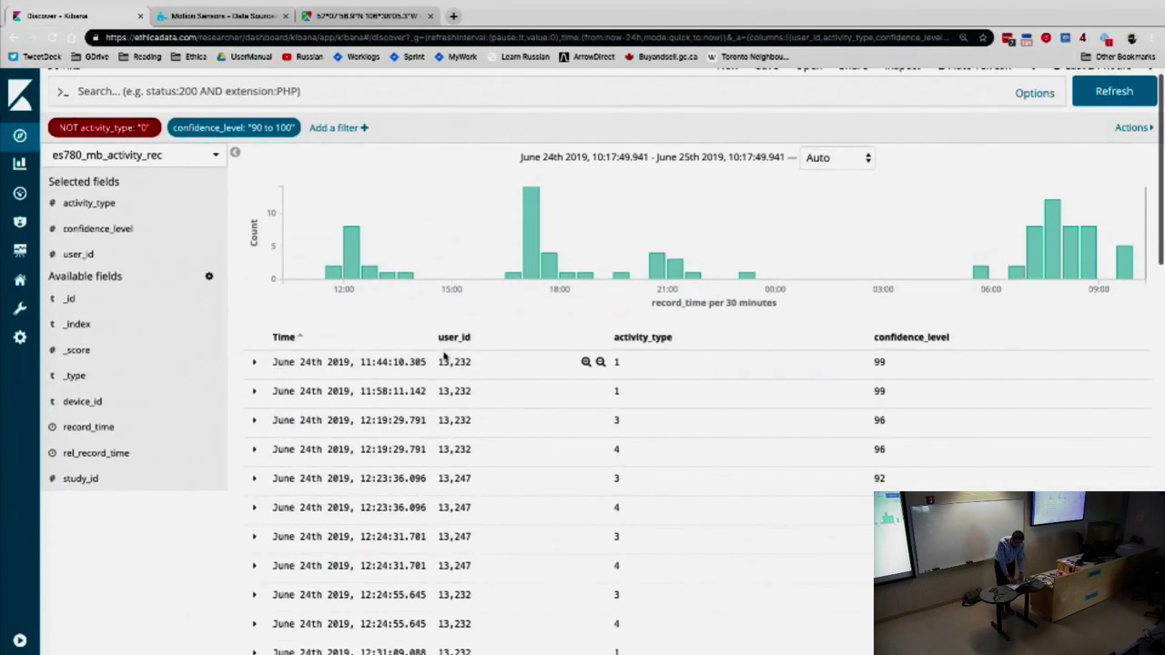
scroll(443, 356, "down", 1)
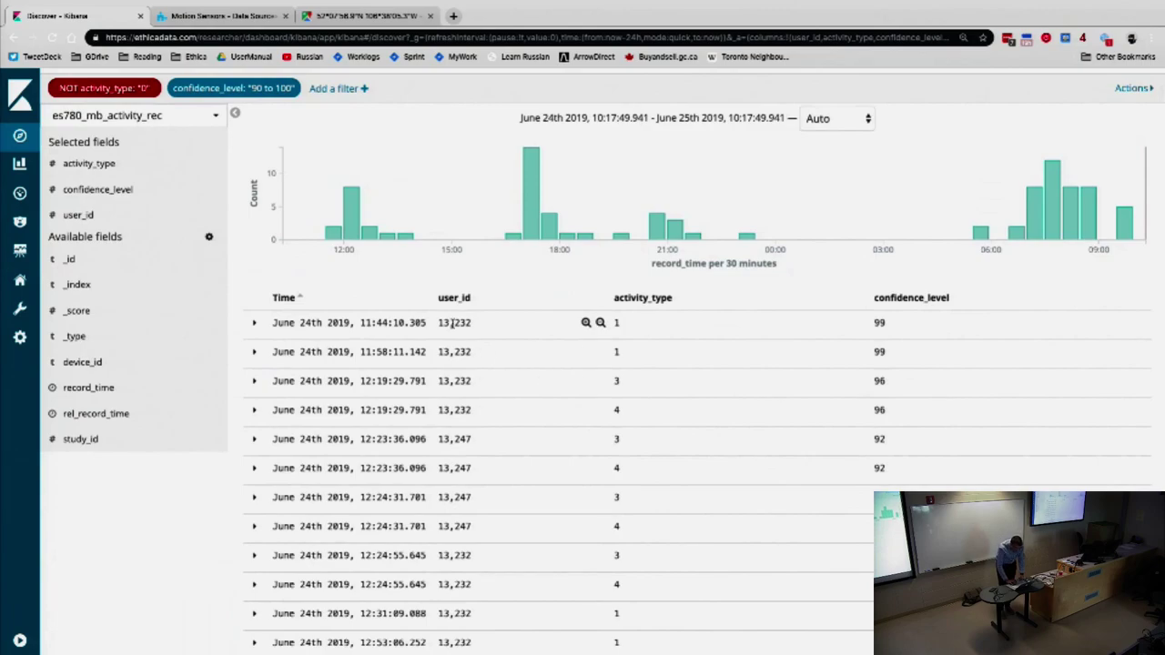
double_click(452, 322)
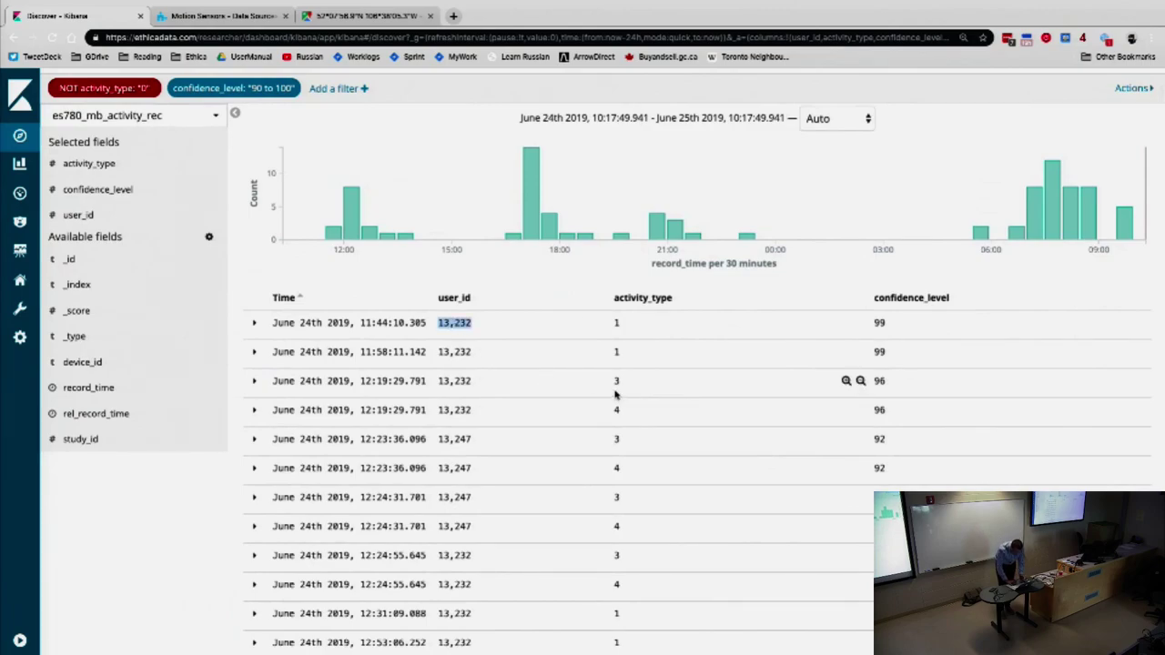
key("ctrl+Tab")
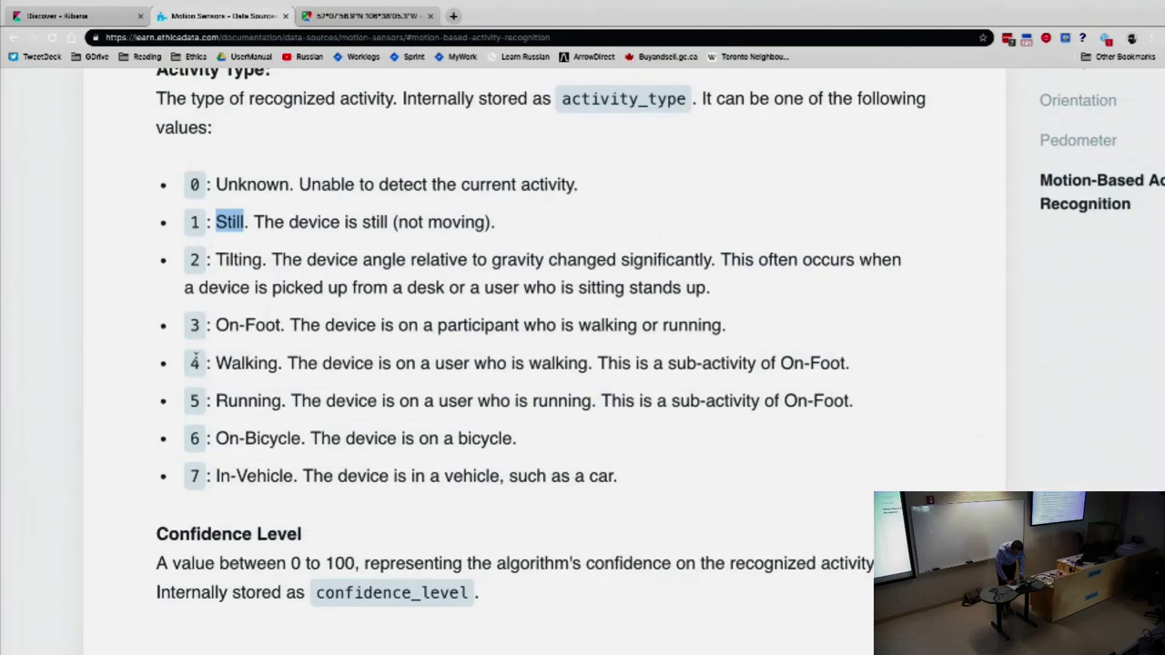
key("ctrl+shift+Tab")
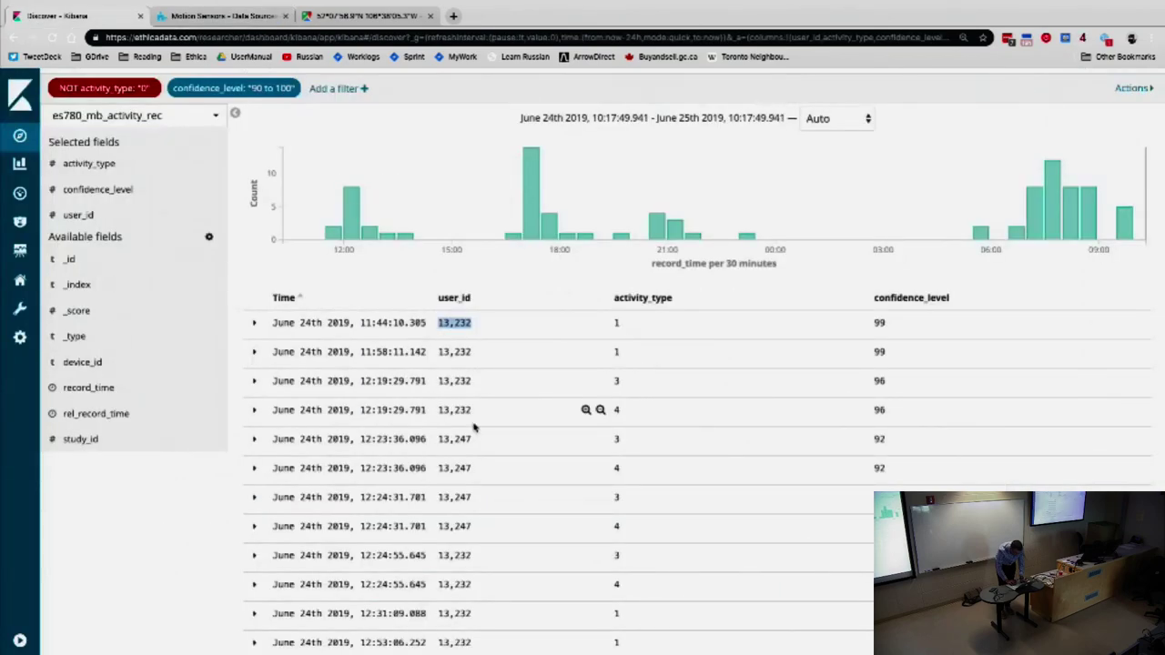
scroll(473, 426, "down", 3)
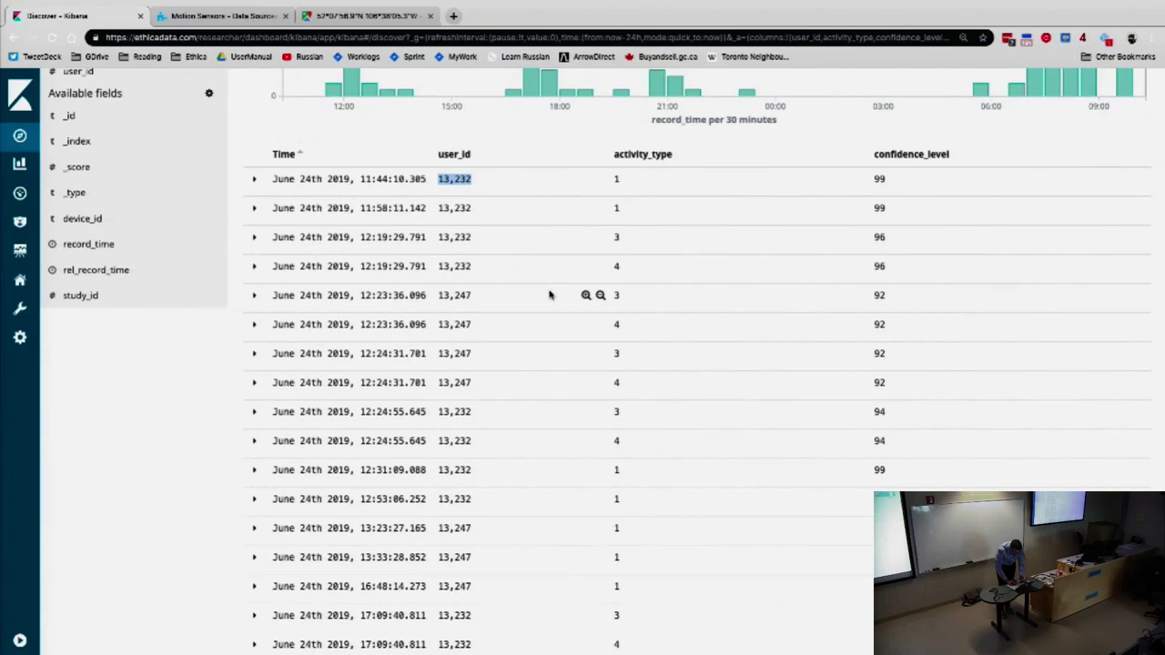
scroll(575, 426, "up", 3)
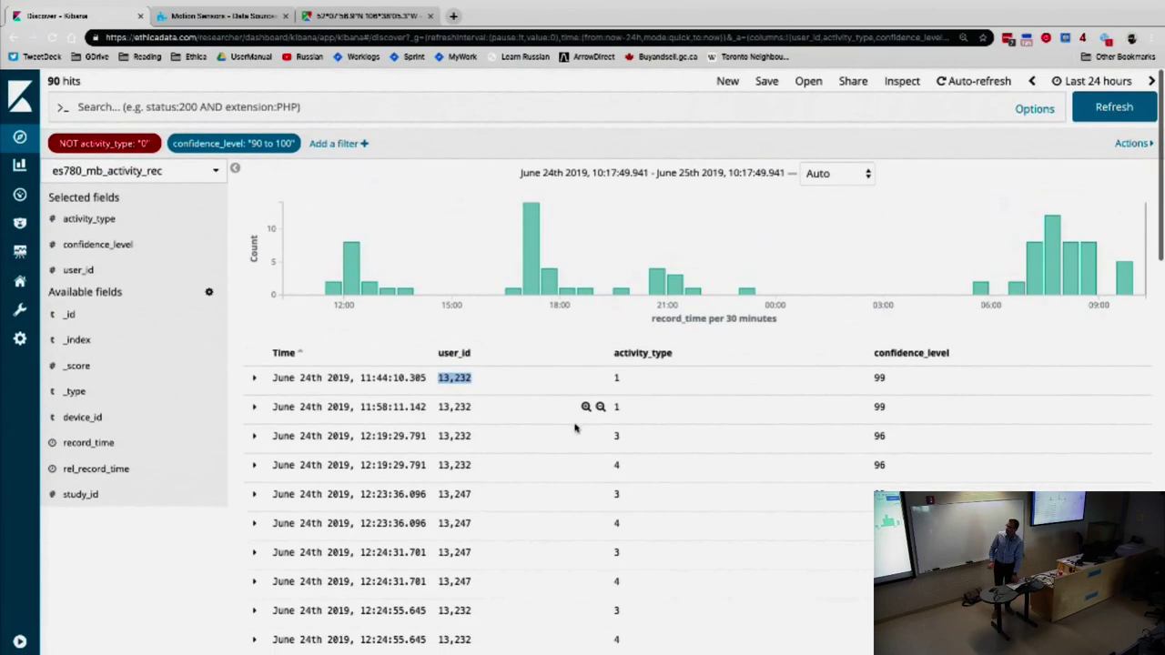
Remove the confidence_level filter and the activity_type filter from the activity recognition records.
mouse_move(257, 144)
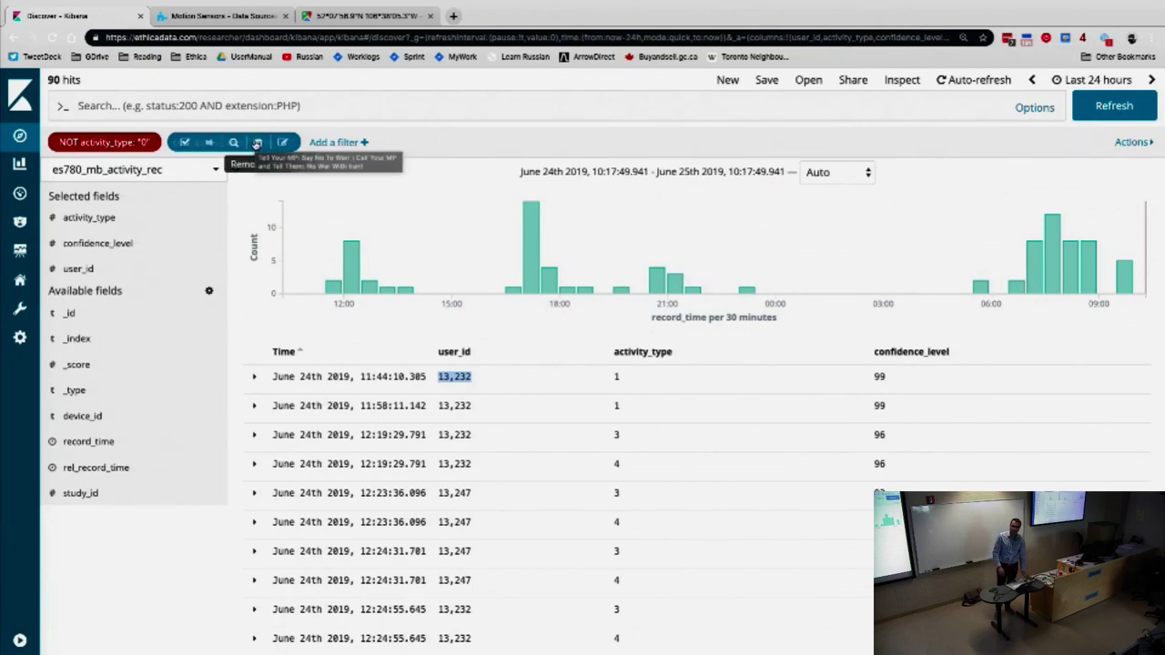
left_click(258, 143)
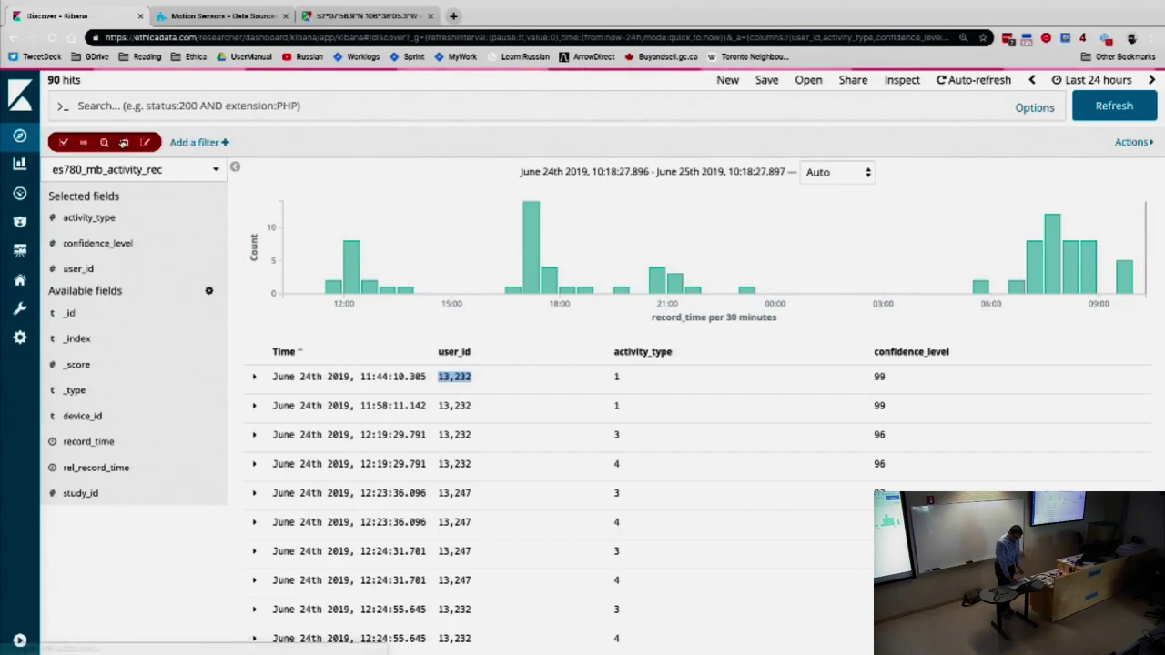
left_click(124, 143)
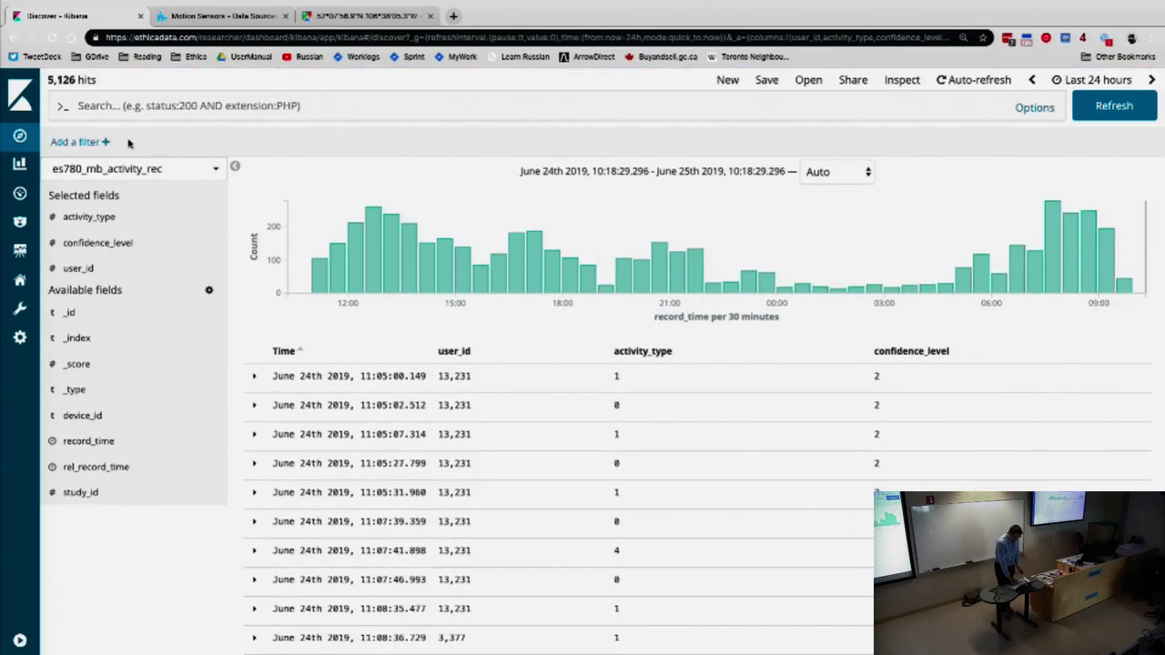
Switch to the slides and advance past the Physical Activity - High-Level Data slide to Screen Time.
key("ctrl+Right")
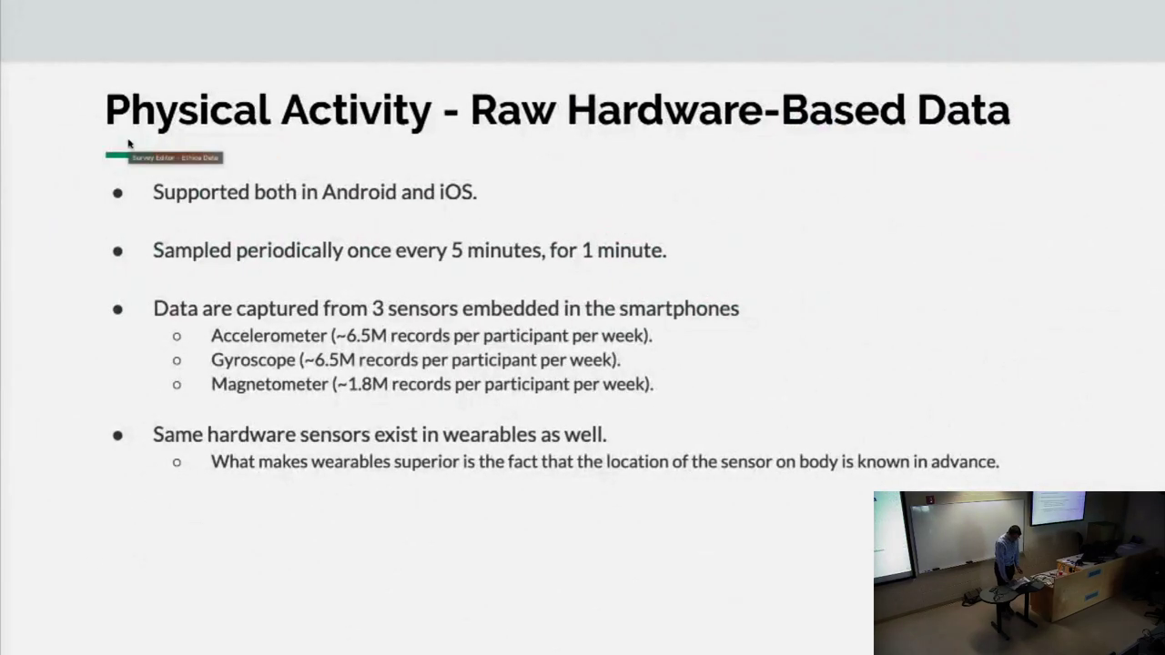
key("Right")
key("Right")
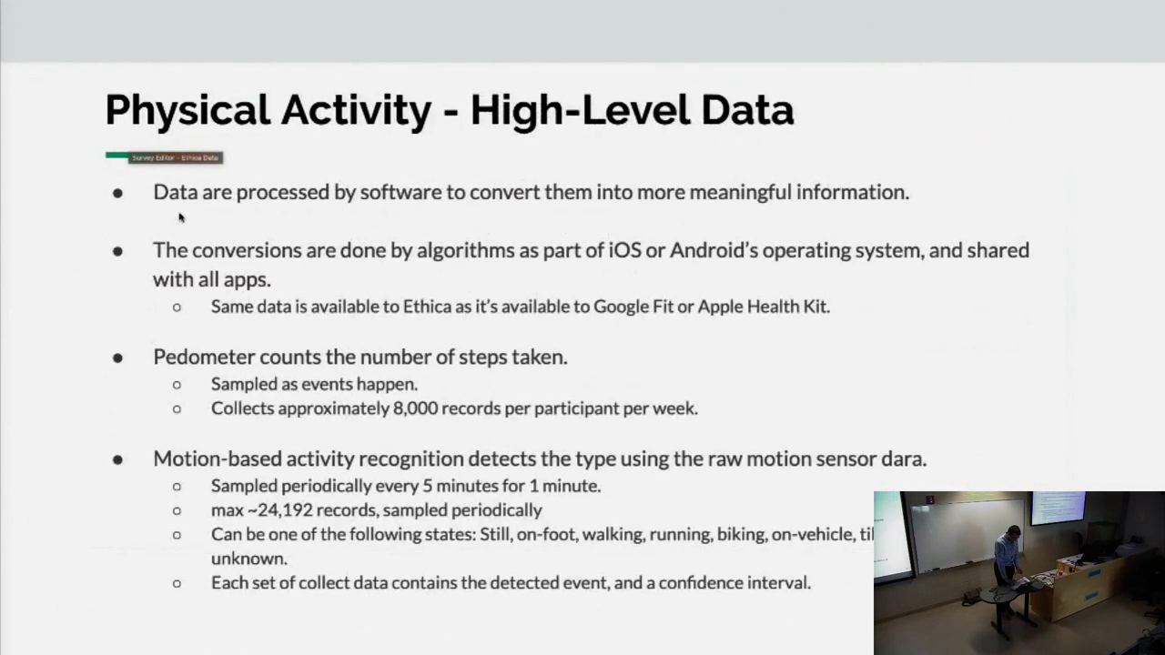
key("Right")
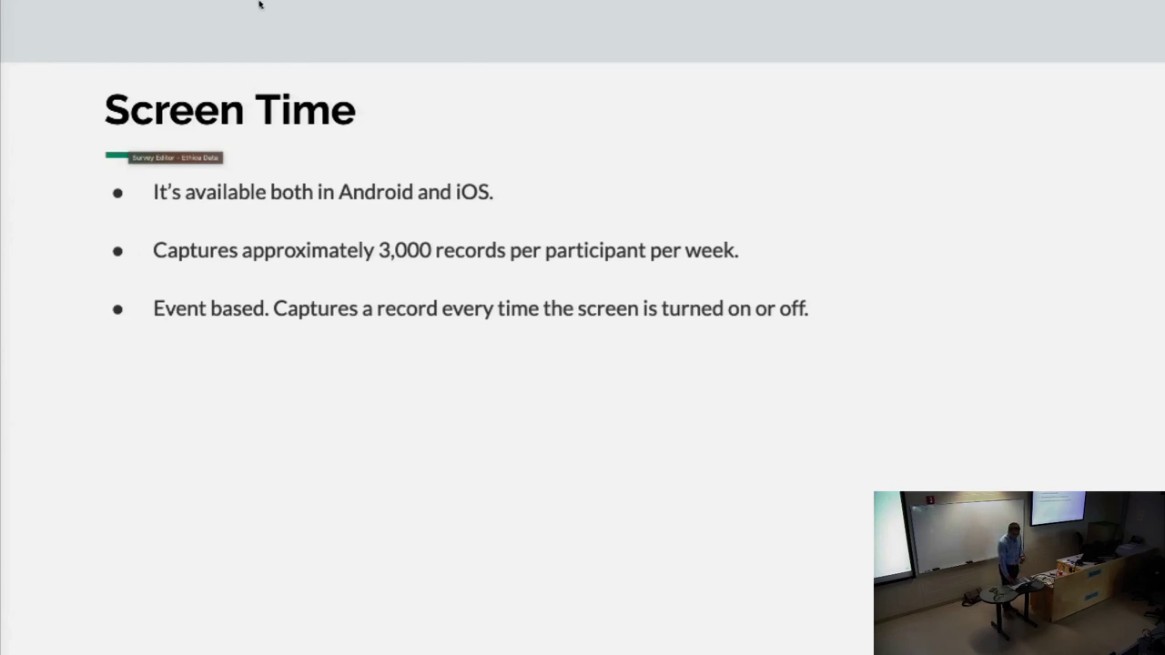
mouse_move(500, 4)
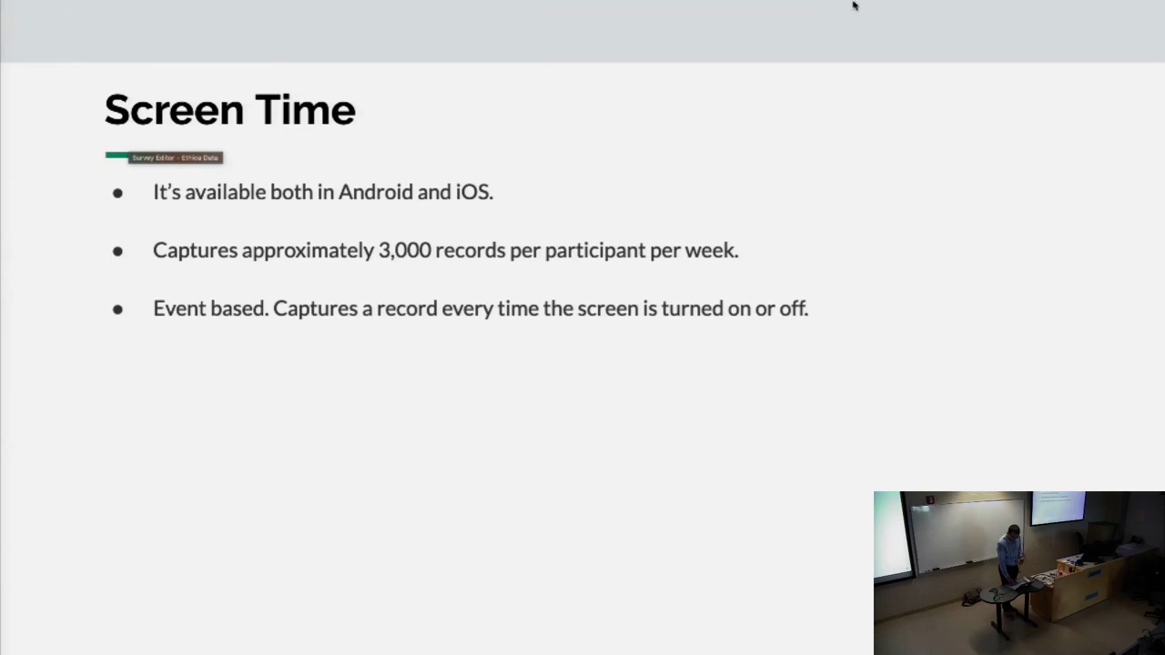
key("super+Tab")
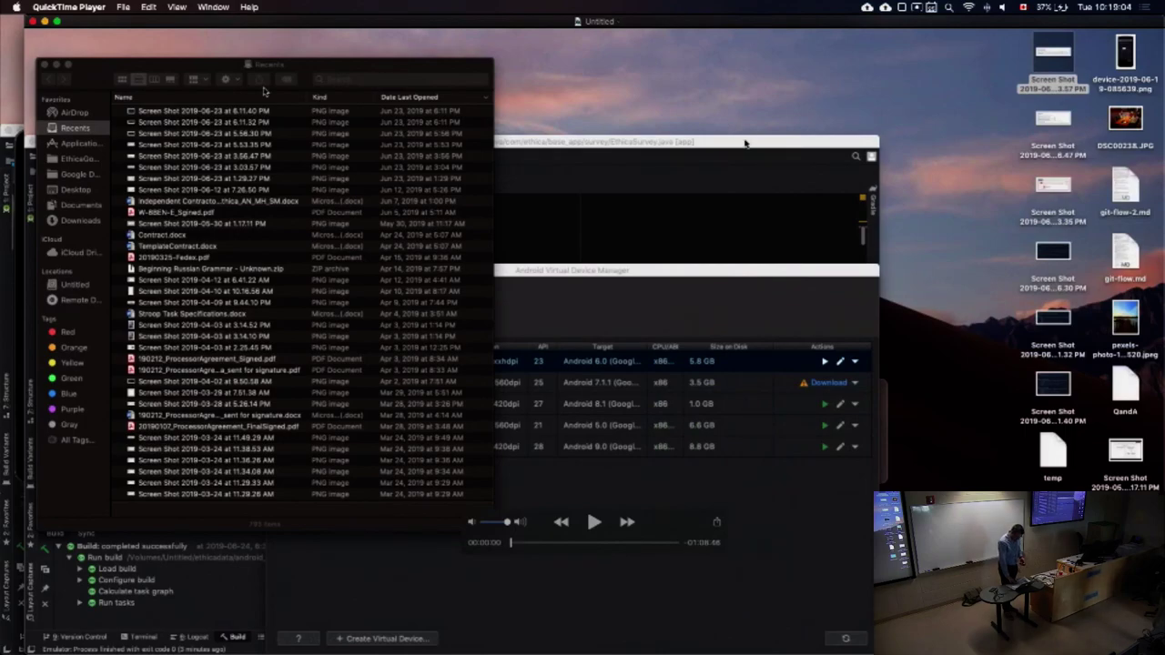
mouse_move(653, 310)
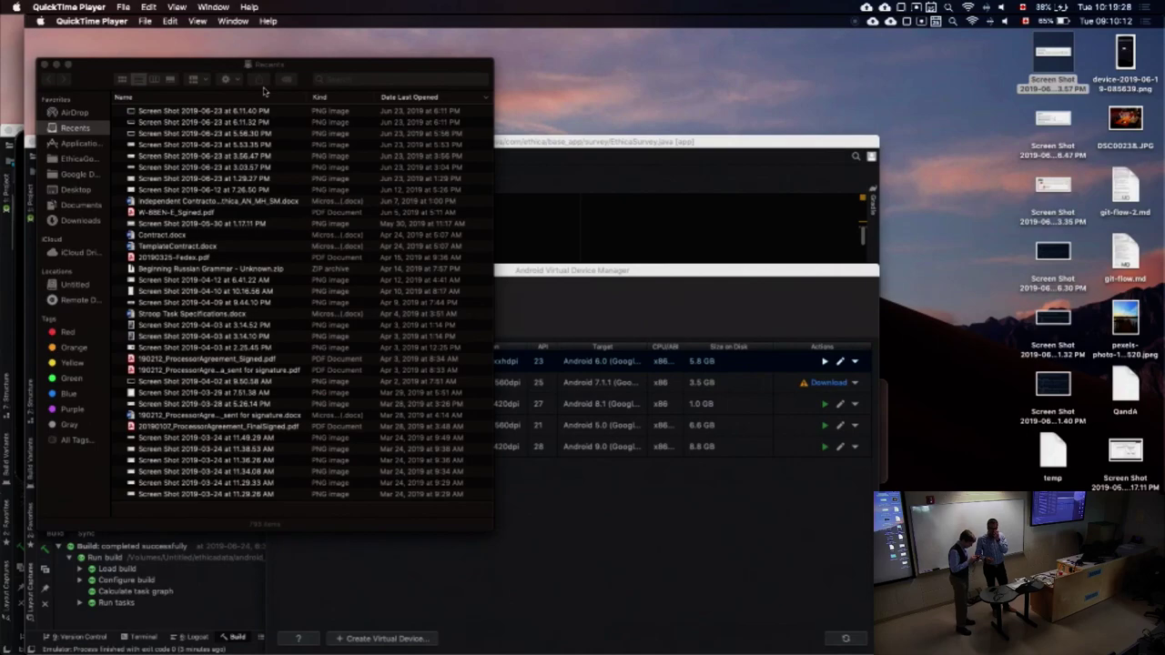
key("ctrl+Right")
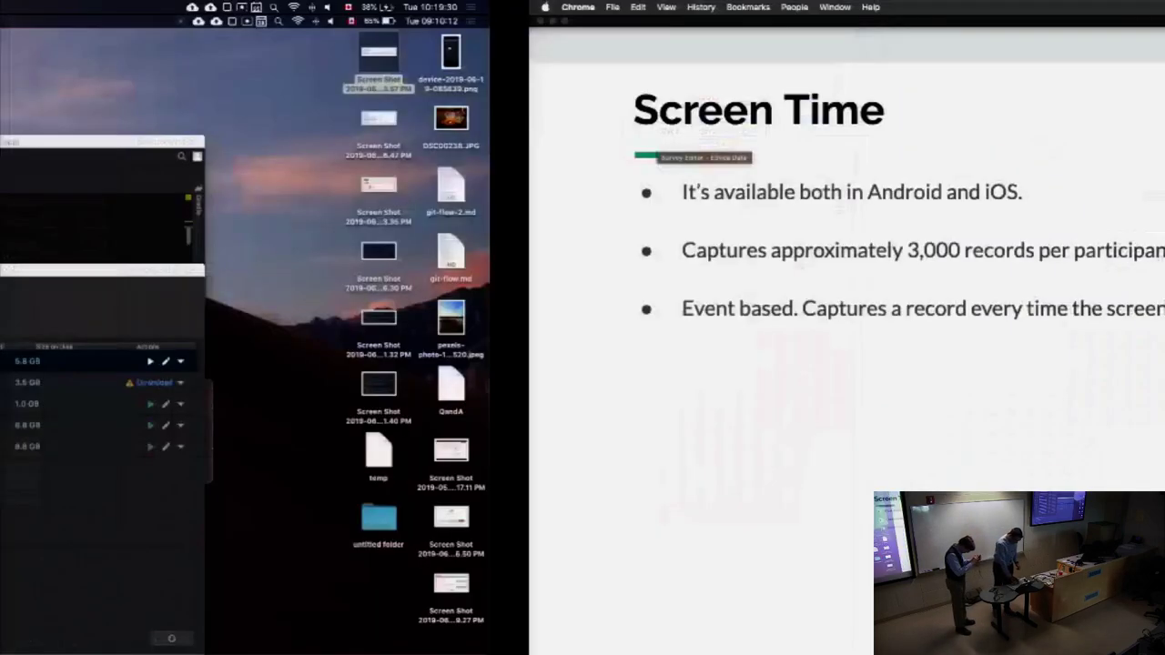